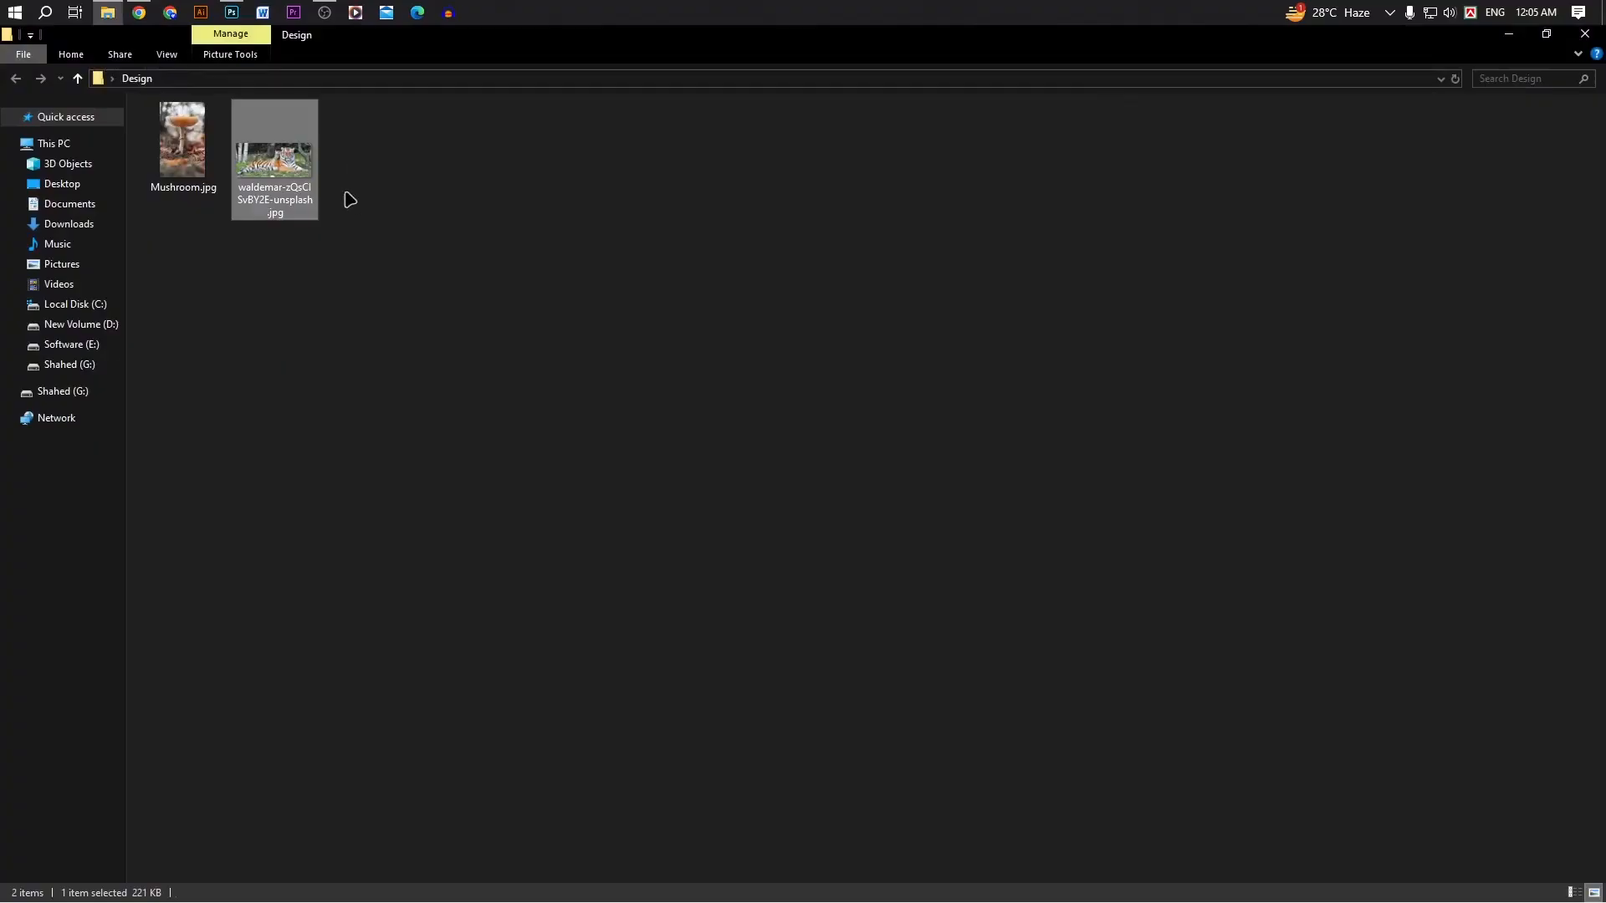
Step: Place the tiger photo from the Design folder into the Photoshop document with the mushroom and hide its layer
left_click_drag(273, 110, 296, 349)
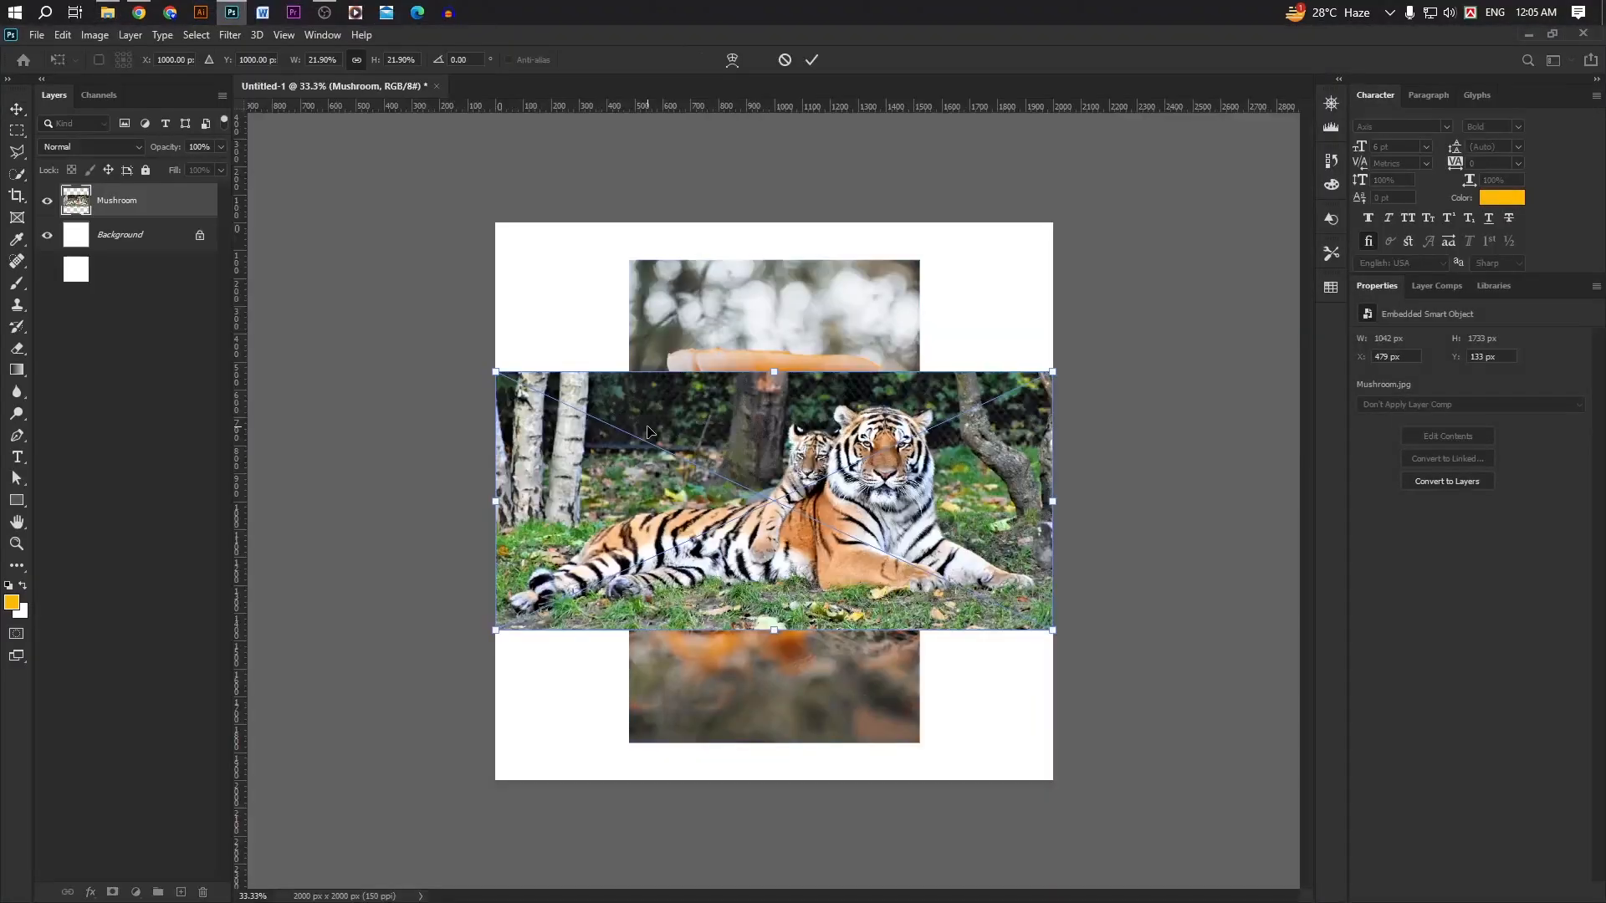
left_click(46, 200)
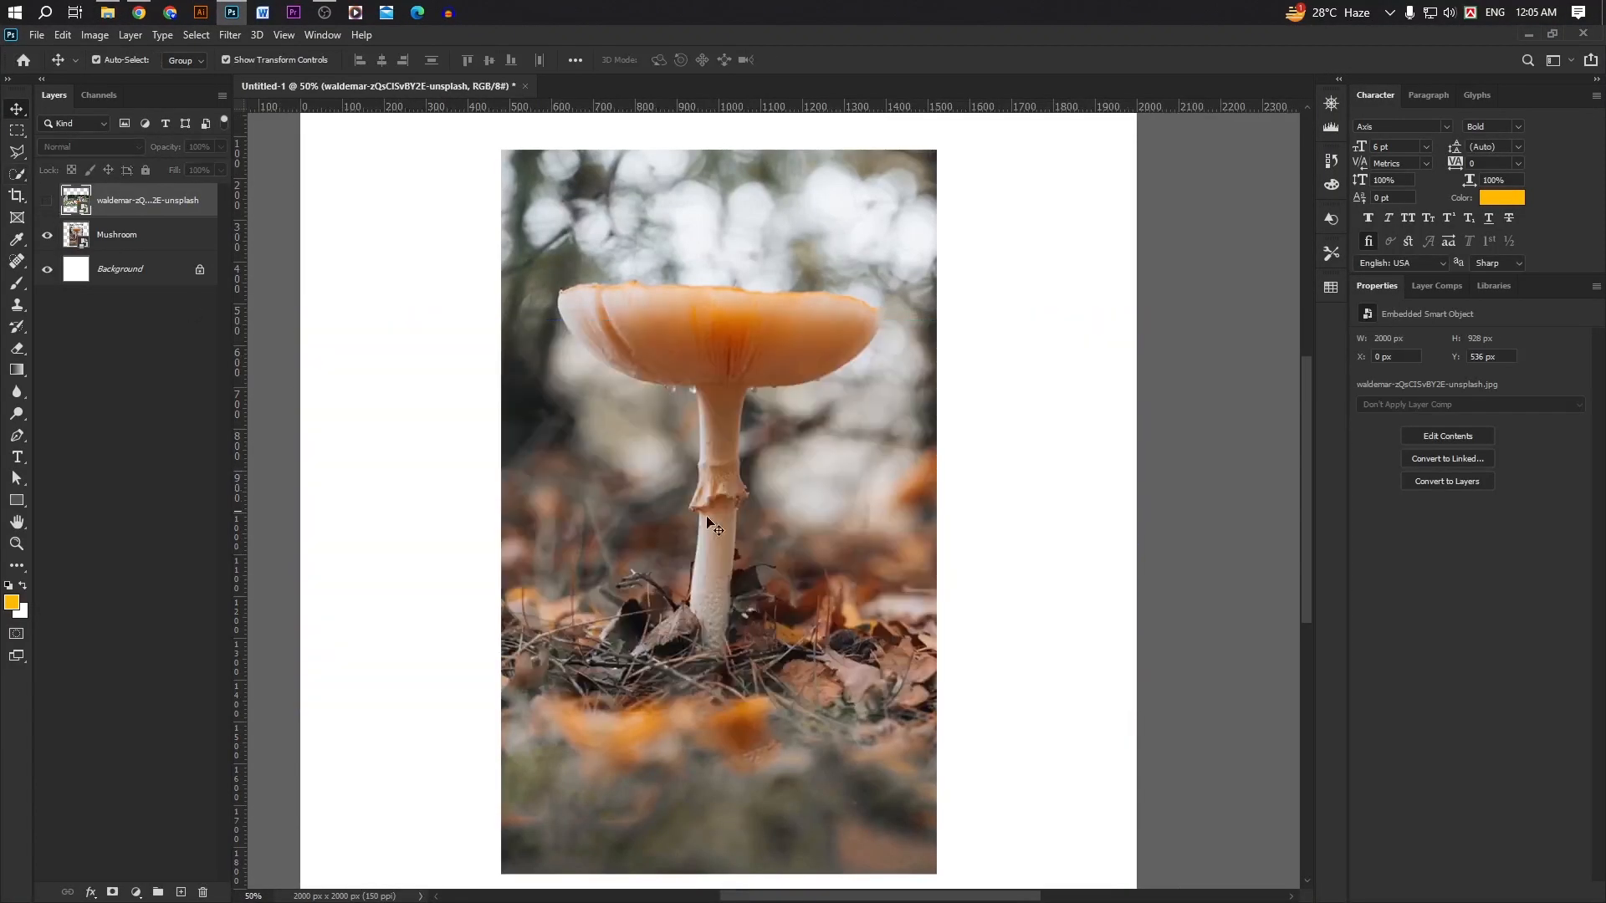
Step: Trace the outline of the mushroom's stem and cap with the Pen tool as one closed path
key("p")
left_click(685, 635)
left_click(686, 636)
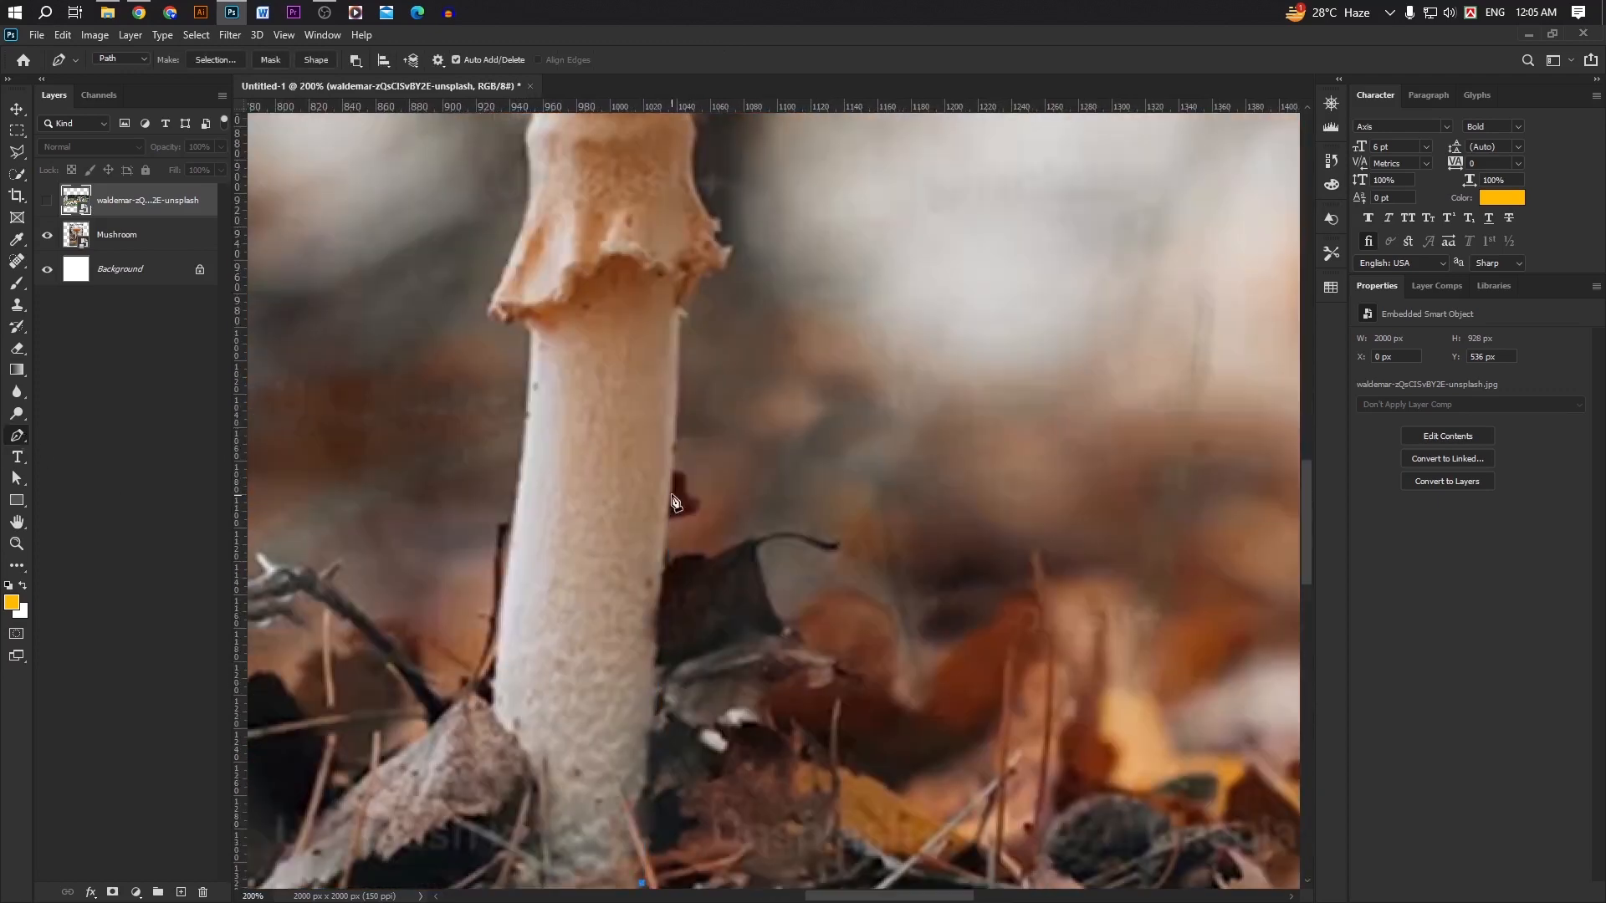
scroll(702, 284, "up", 4)
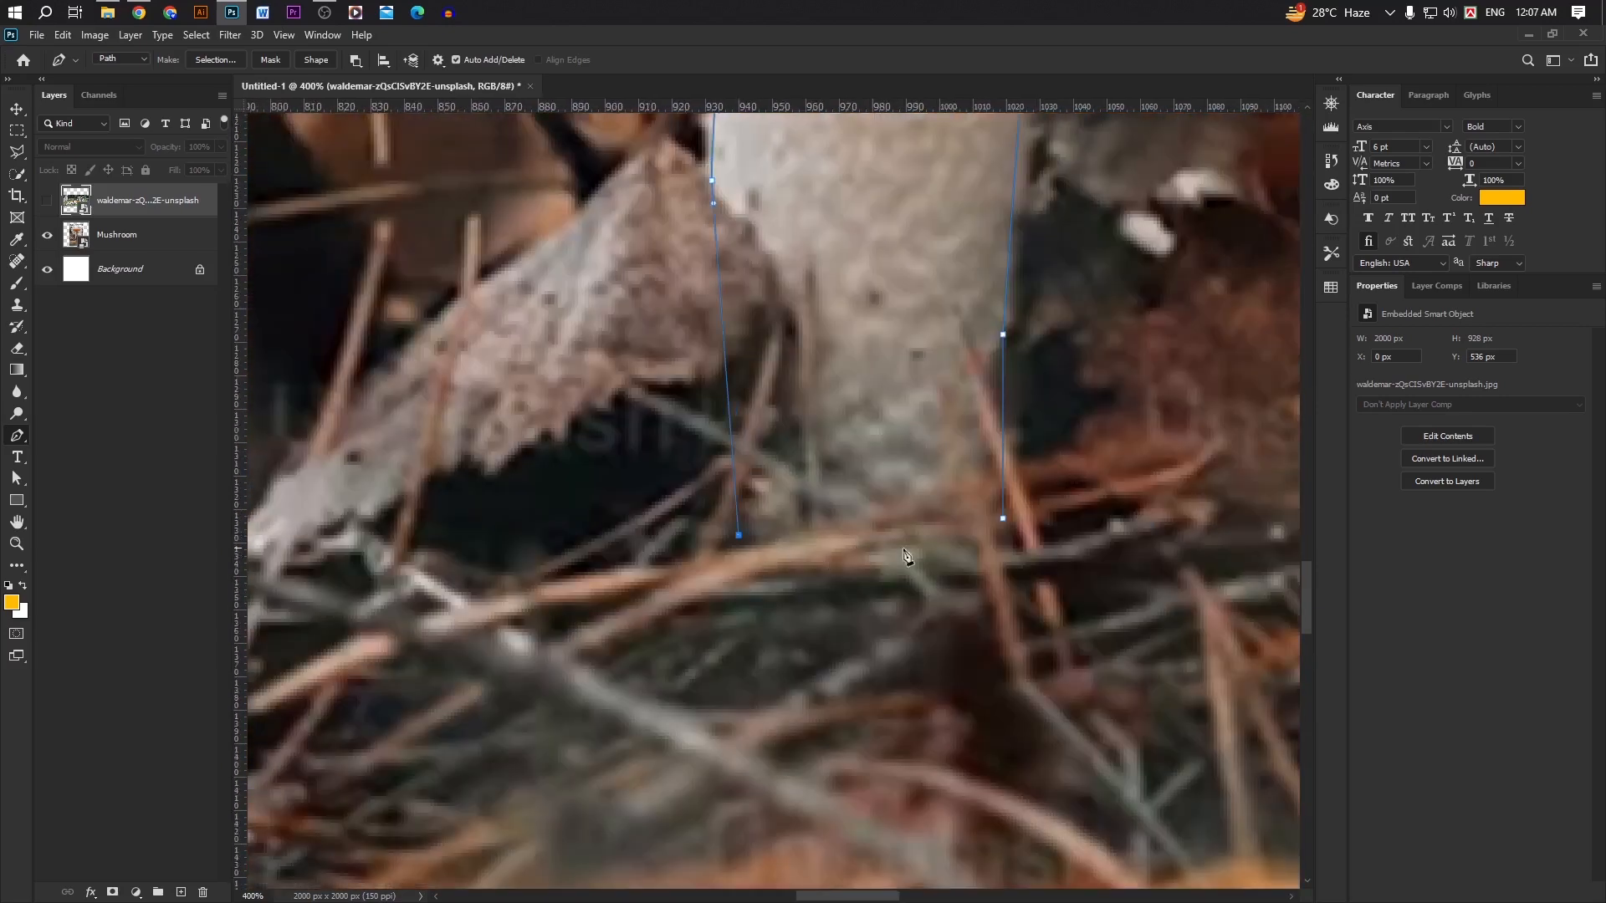
key("ctrl+0")
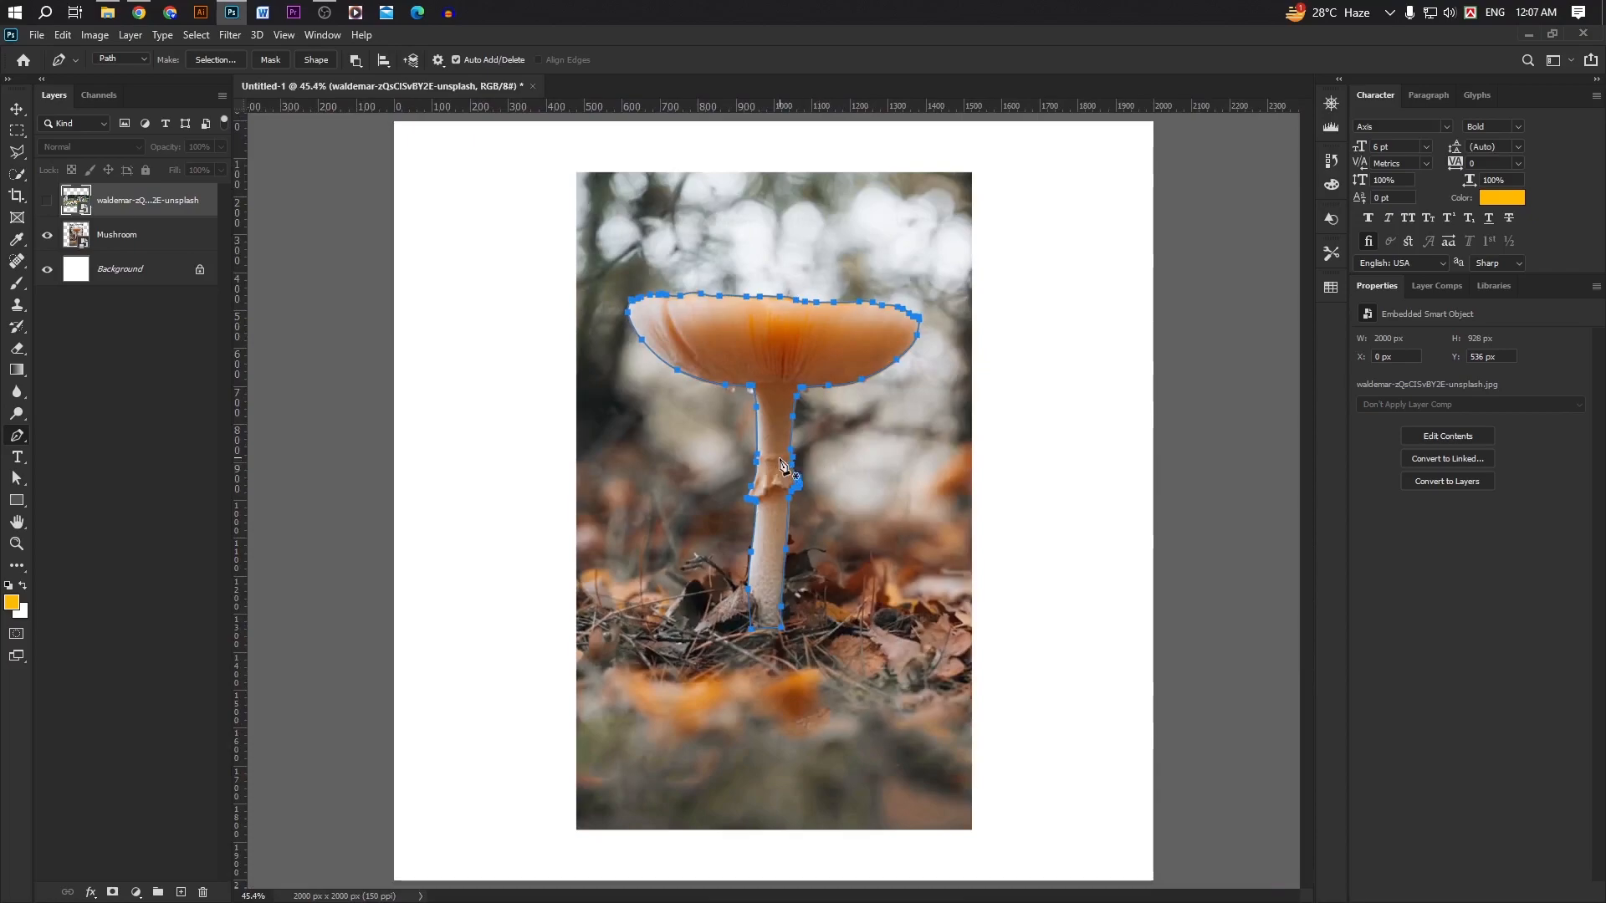
Step: Convert the mushroom path to a selection with a 0.2 pixel feather and mask the Mushroom layer with it
right_click(781, 465)
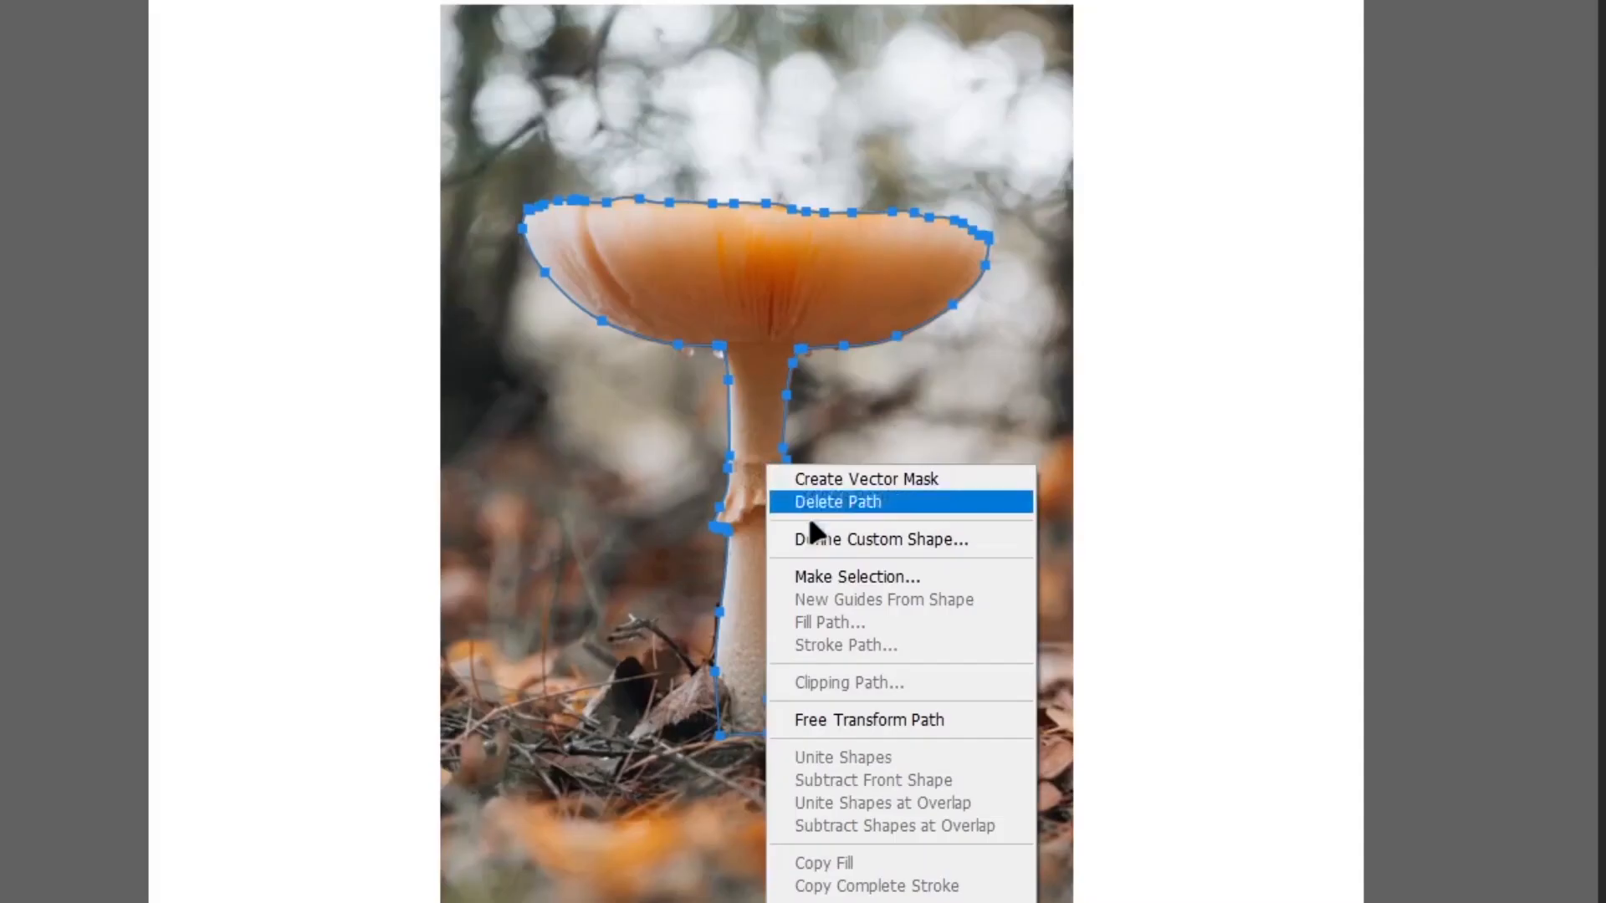
left_click(821, 571)
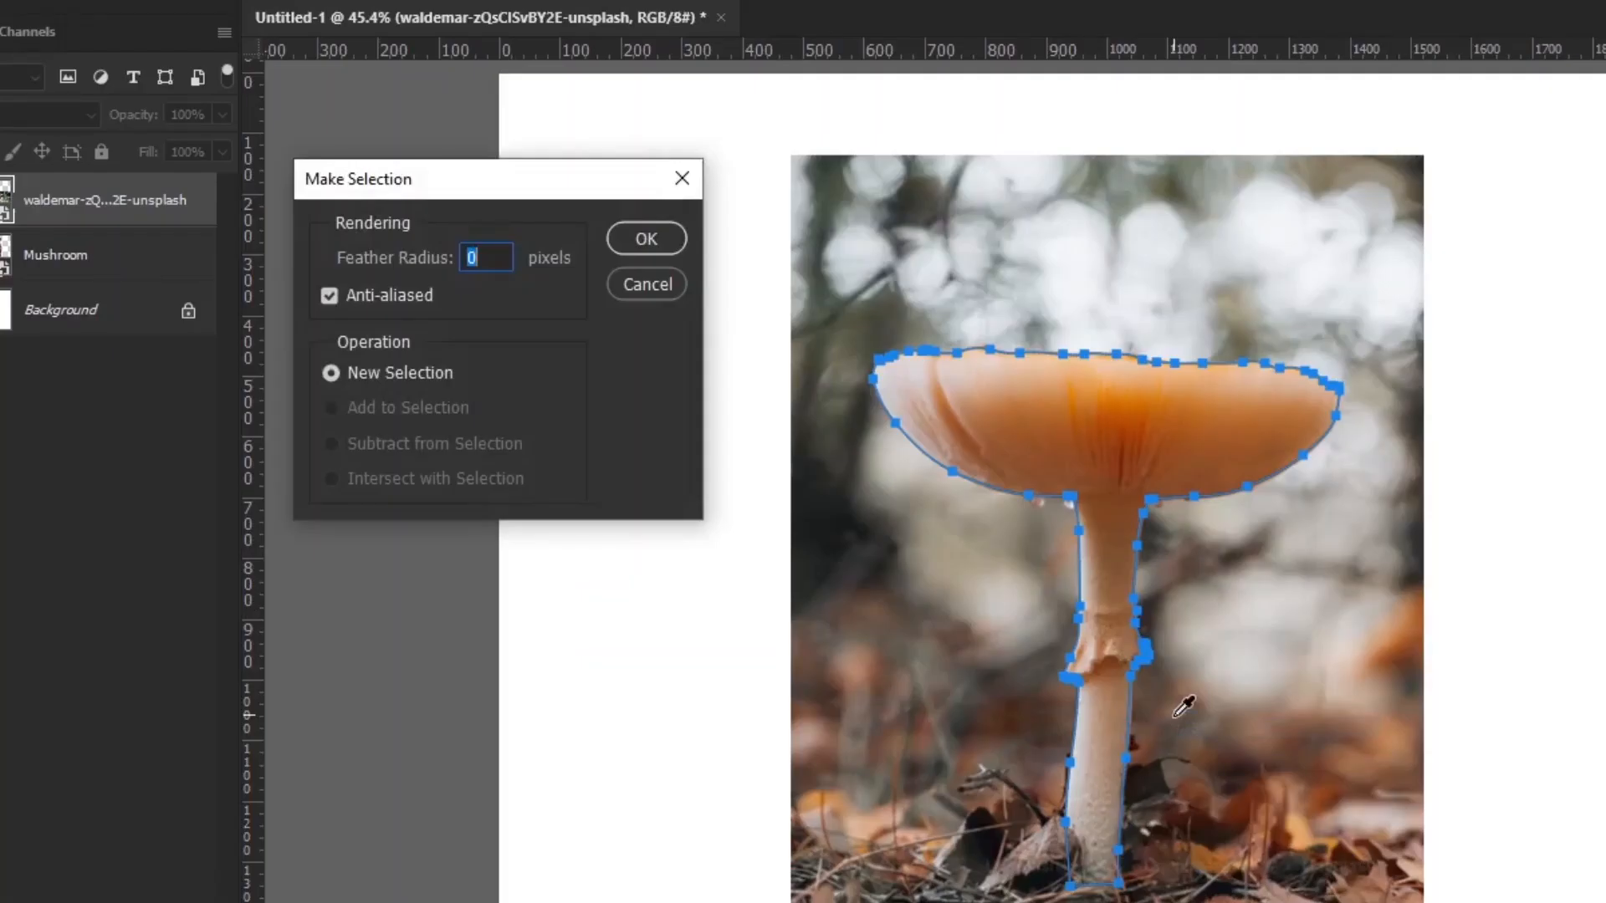
type(".2")
key("Return")
left_click(117, 234)
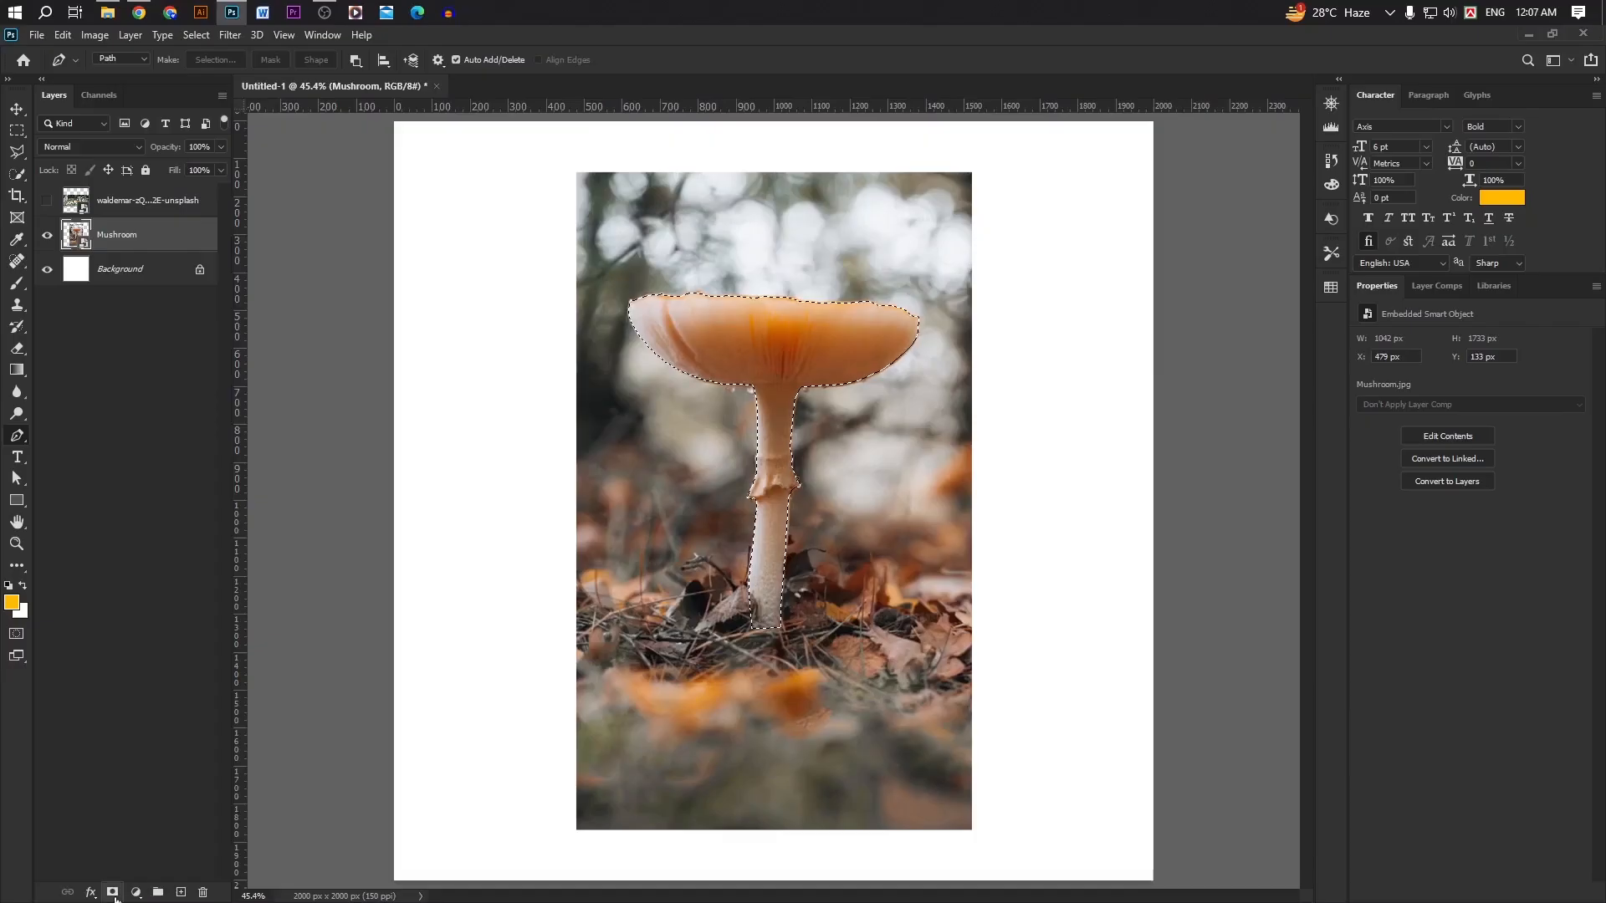
left_click(112, 892)
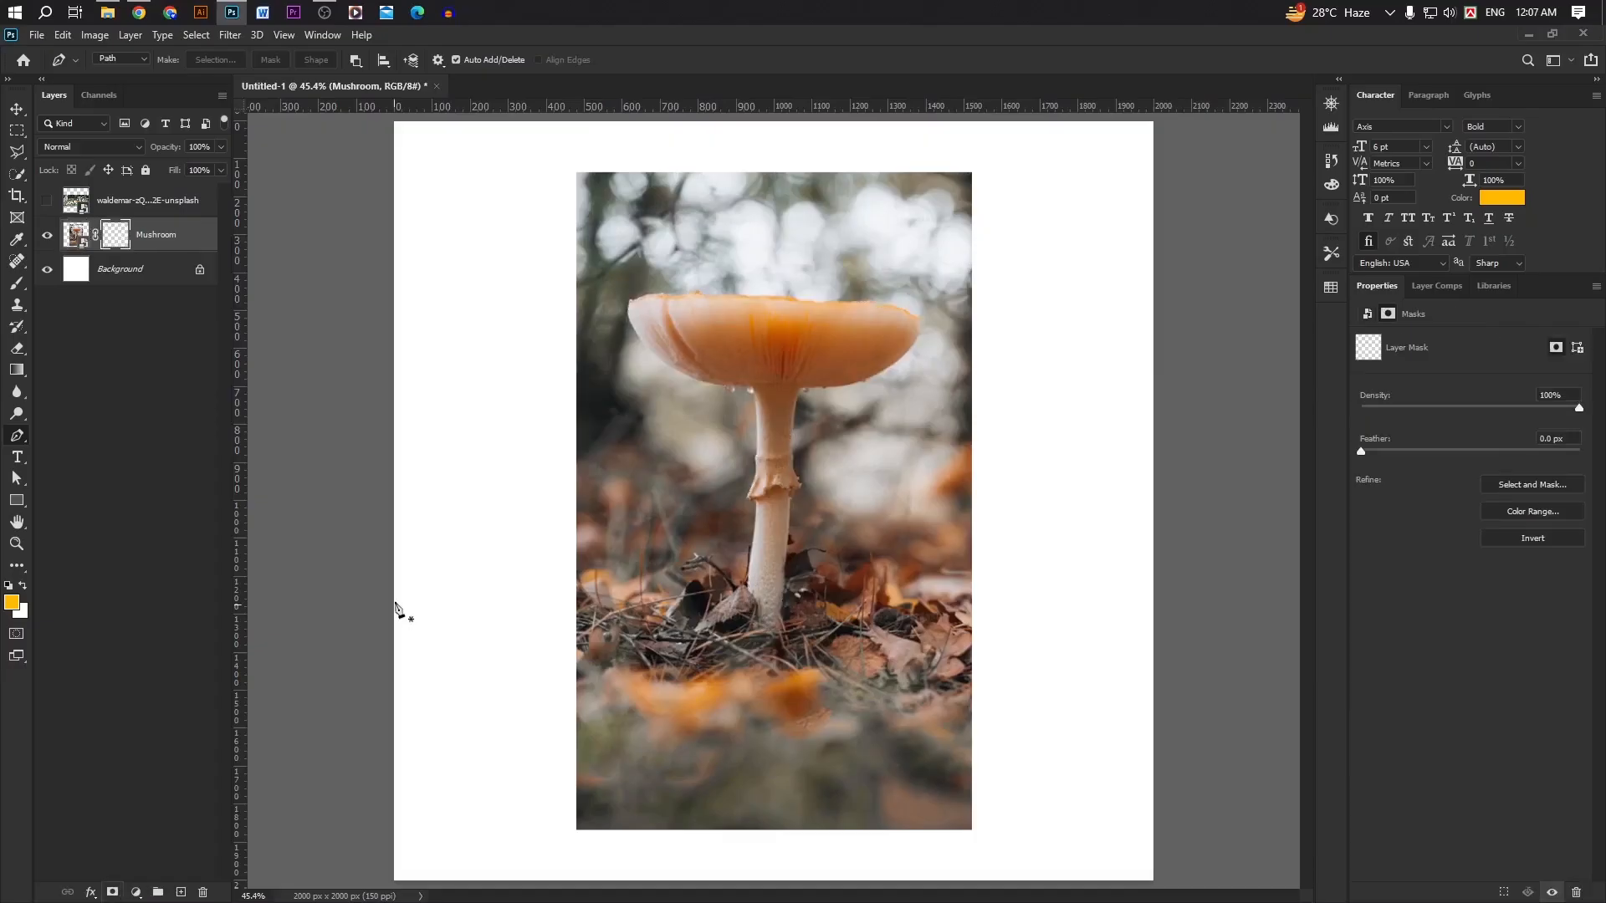
Step: Show the tiger photo layer and move it below the Mushroom layer
key("v")
left_click(46, 200)
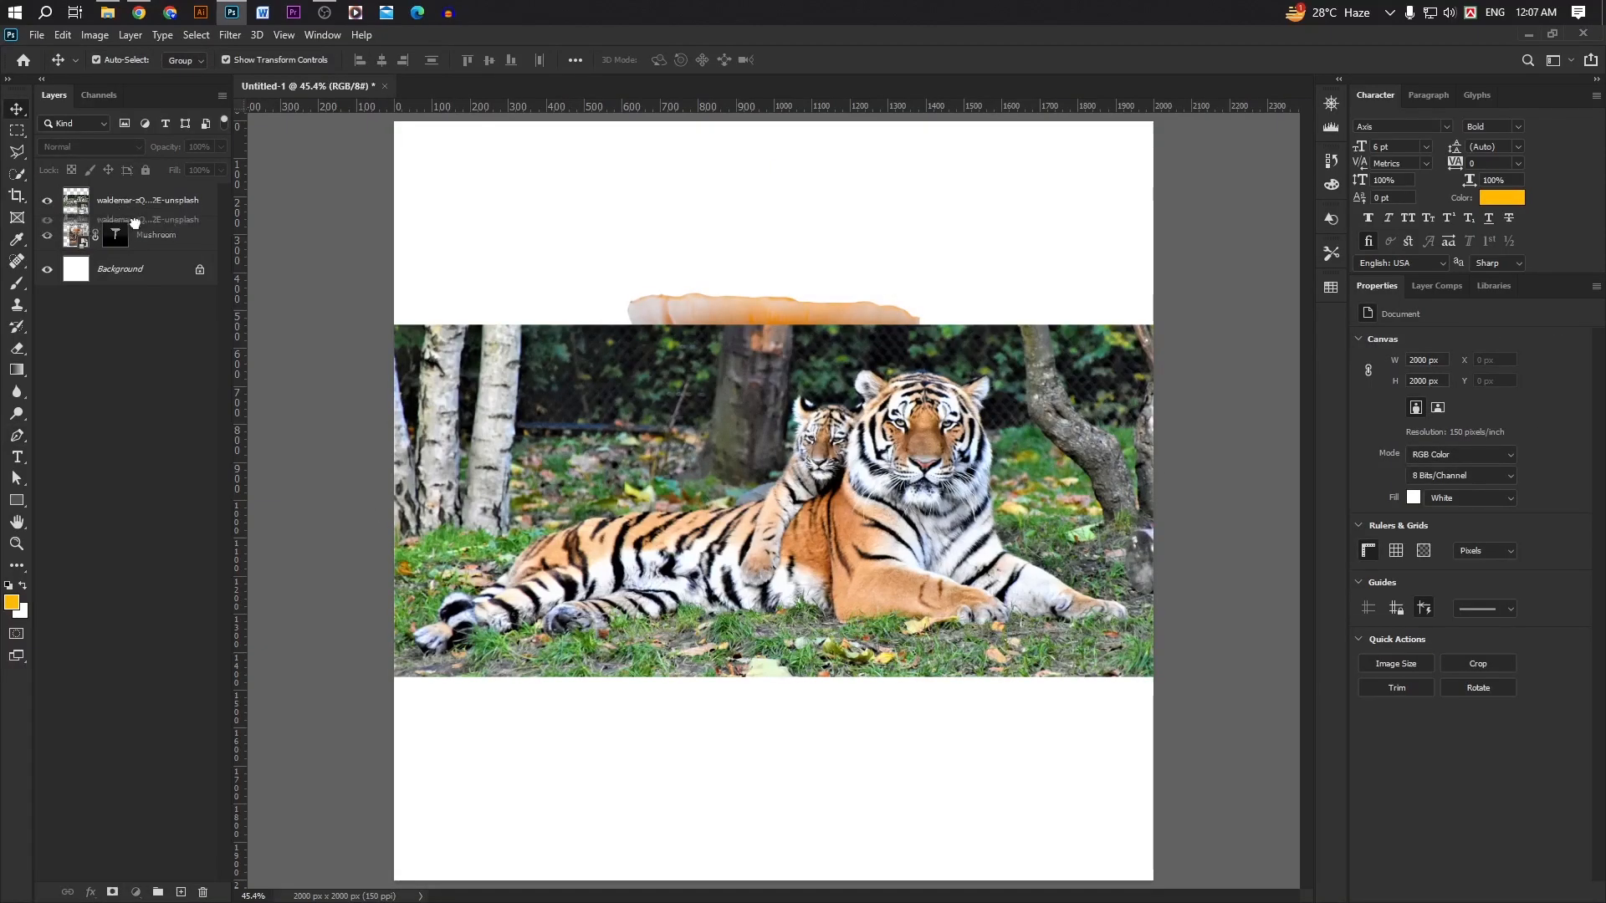
left_click_drag(134, 201, 138, 243)
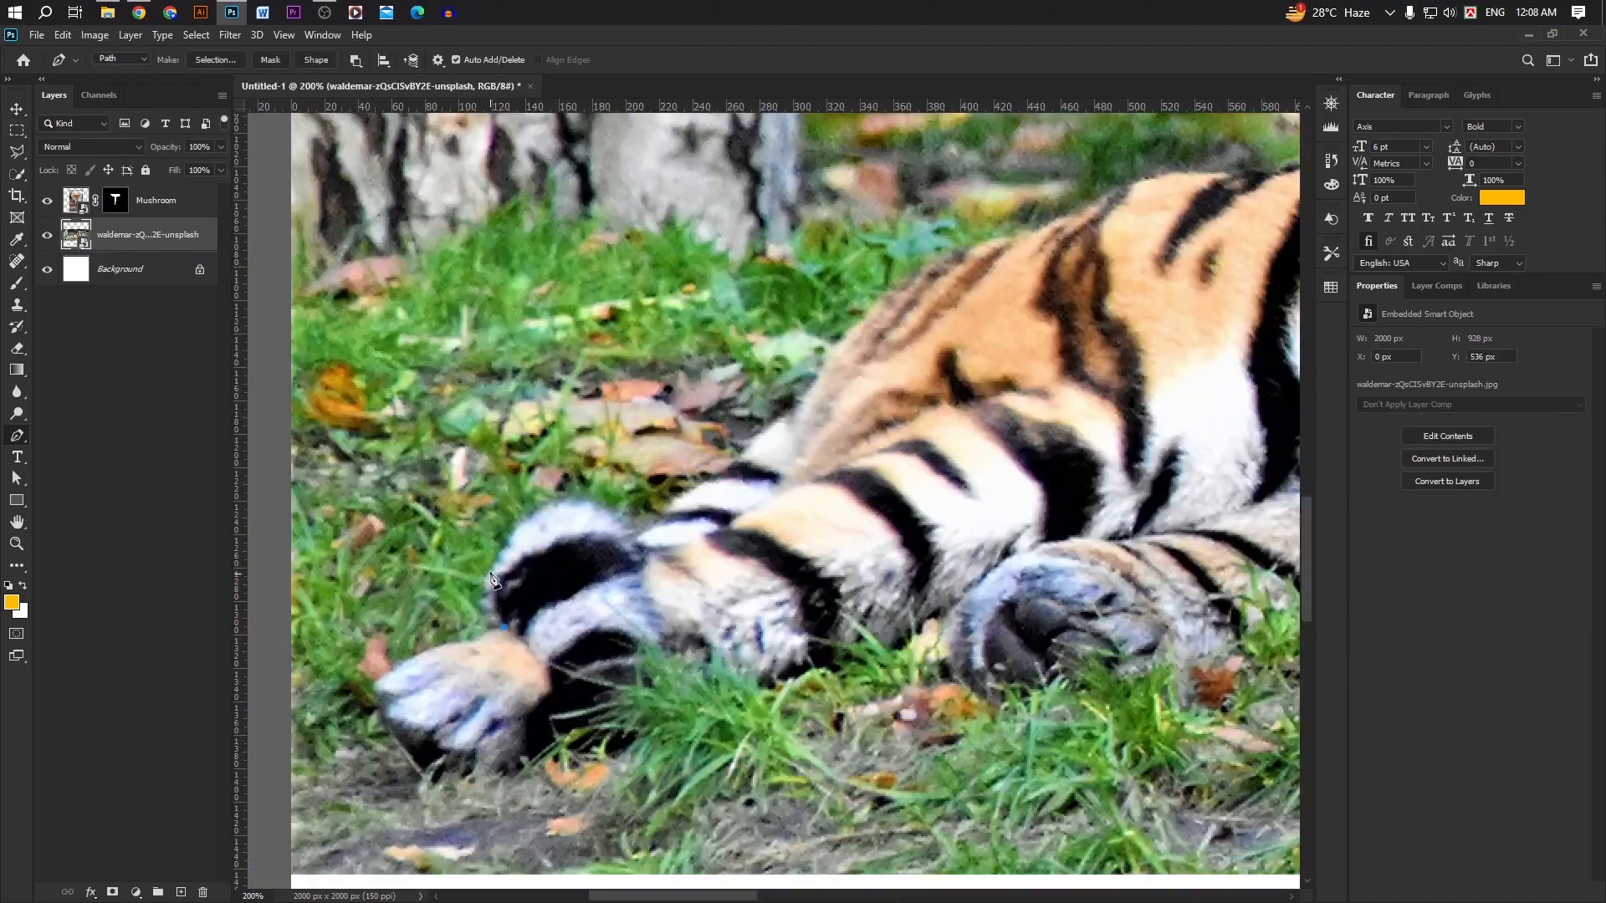
Step: Trace a closed Pen path around both tigers on the tiger layer, hiding the Mushroom layer where it covers them
key("ctrl+plus")
scroll(757, 454, "right", 10)
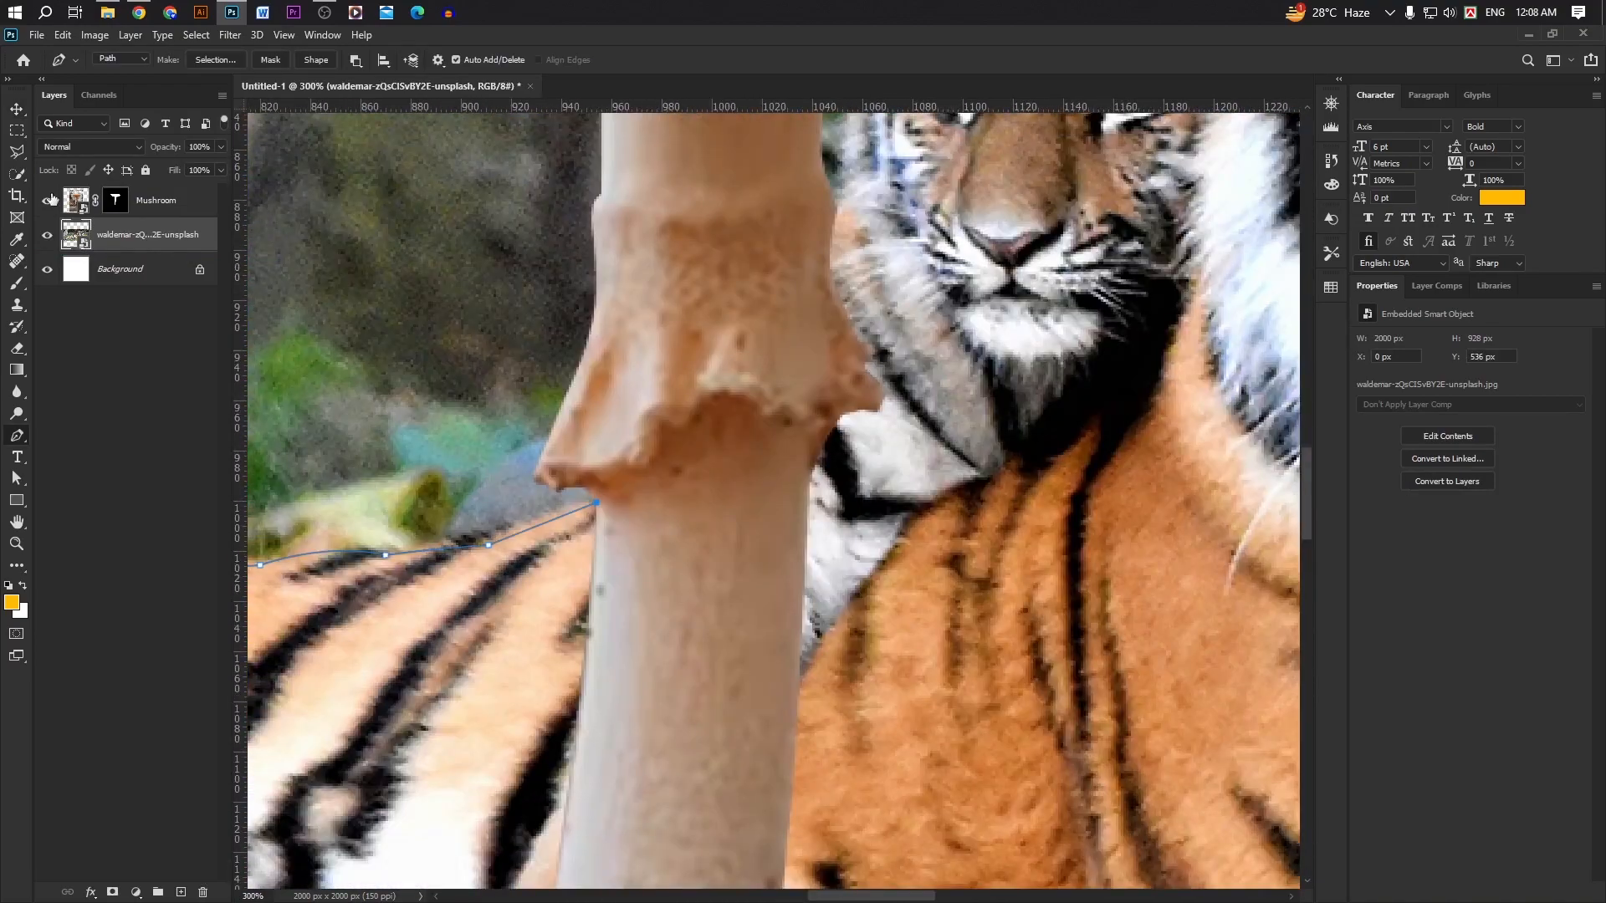
left_click(47, 200)
scroll(1024, 443, "up", 10)
scroll(1025, 444, "right", 8)
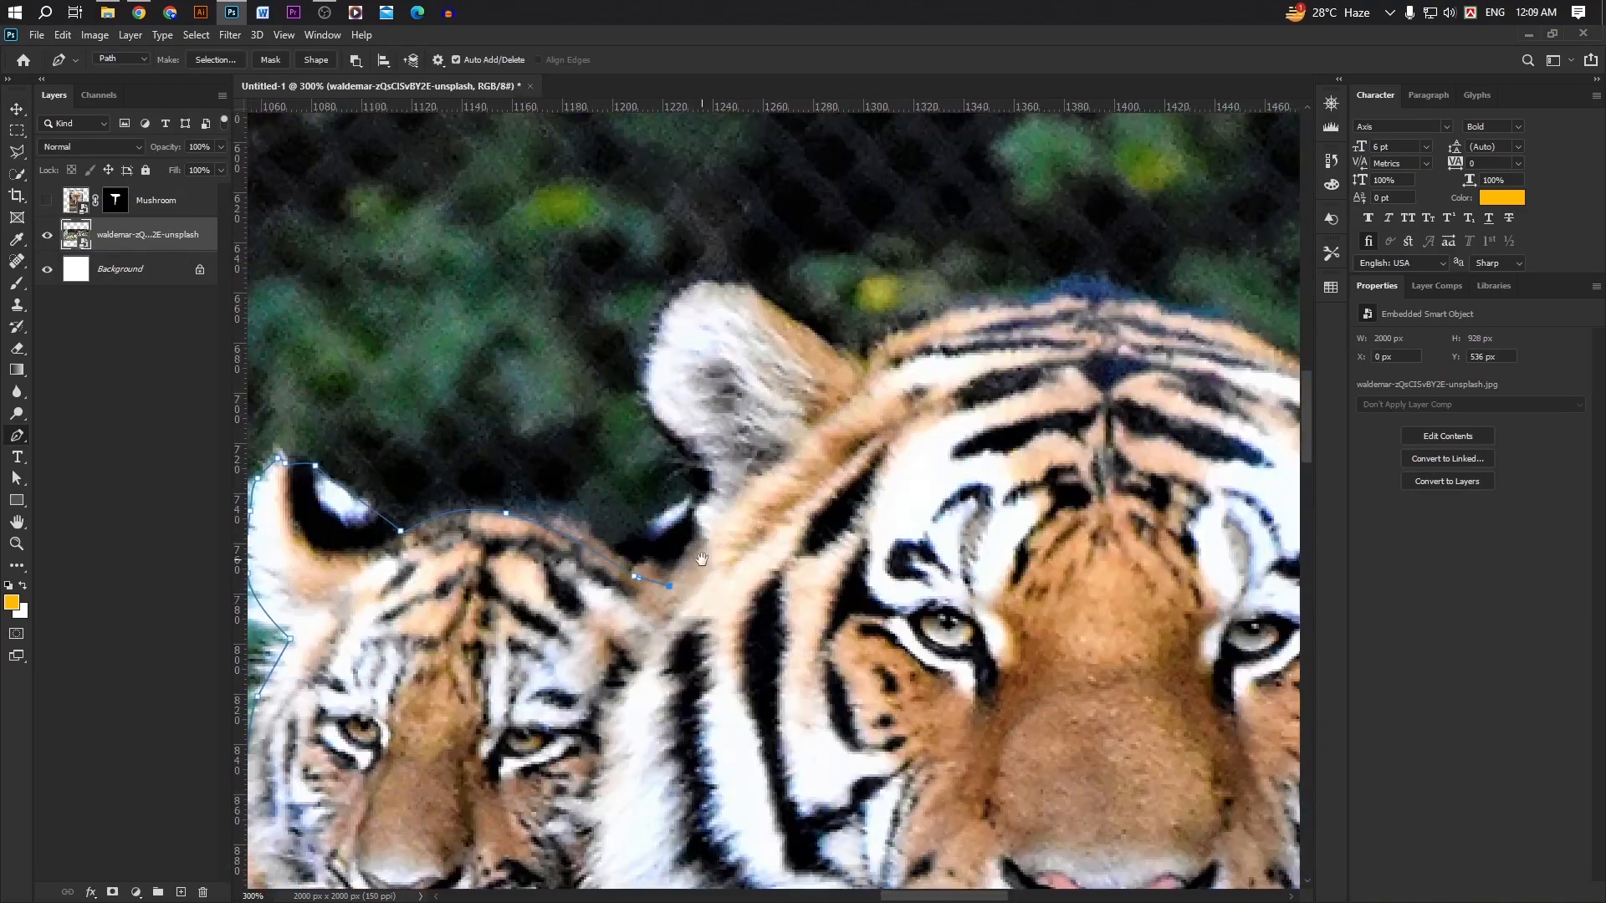
scroll(1024, 443, "right", 10)
scroll(836, 418, "down", 12)
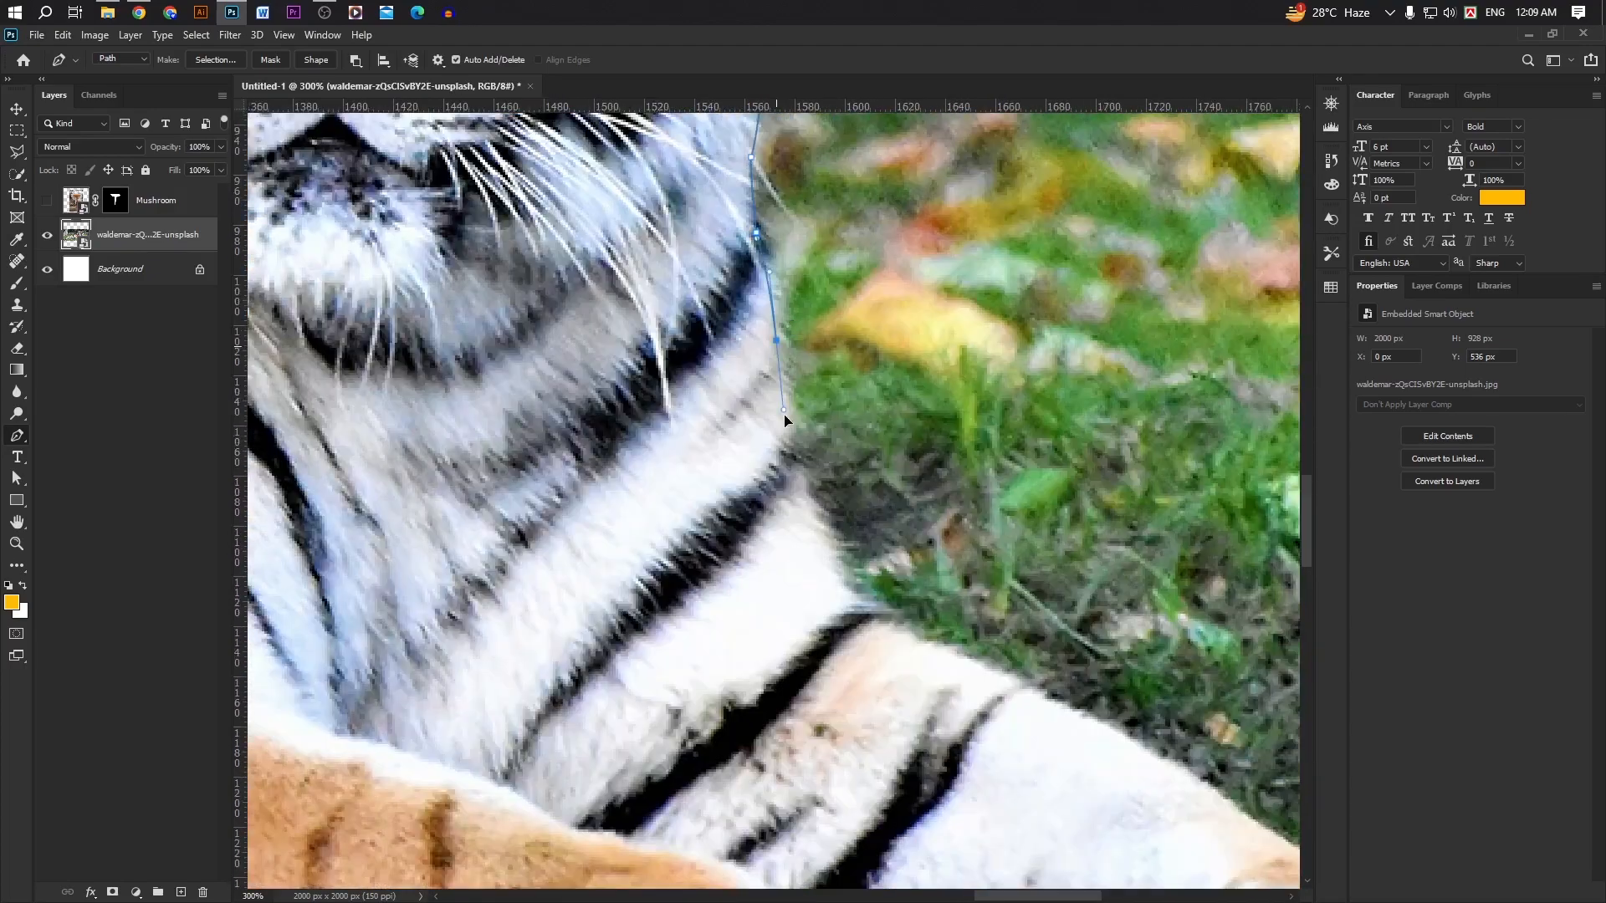
scroll(757, 614, "left", 15)
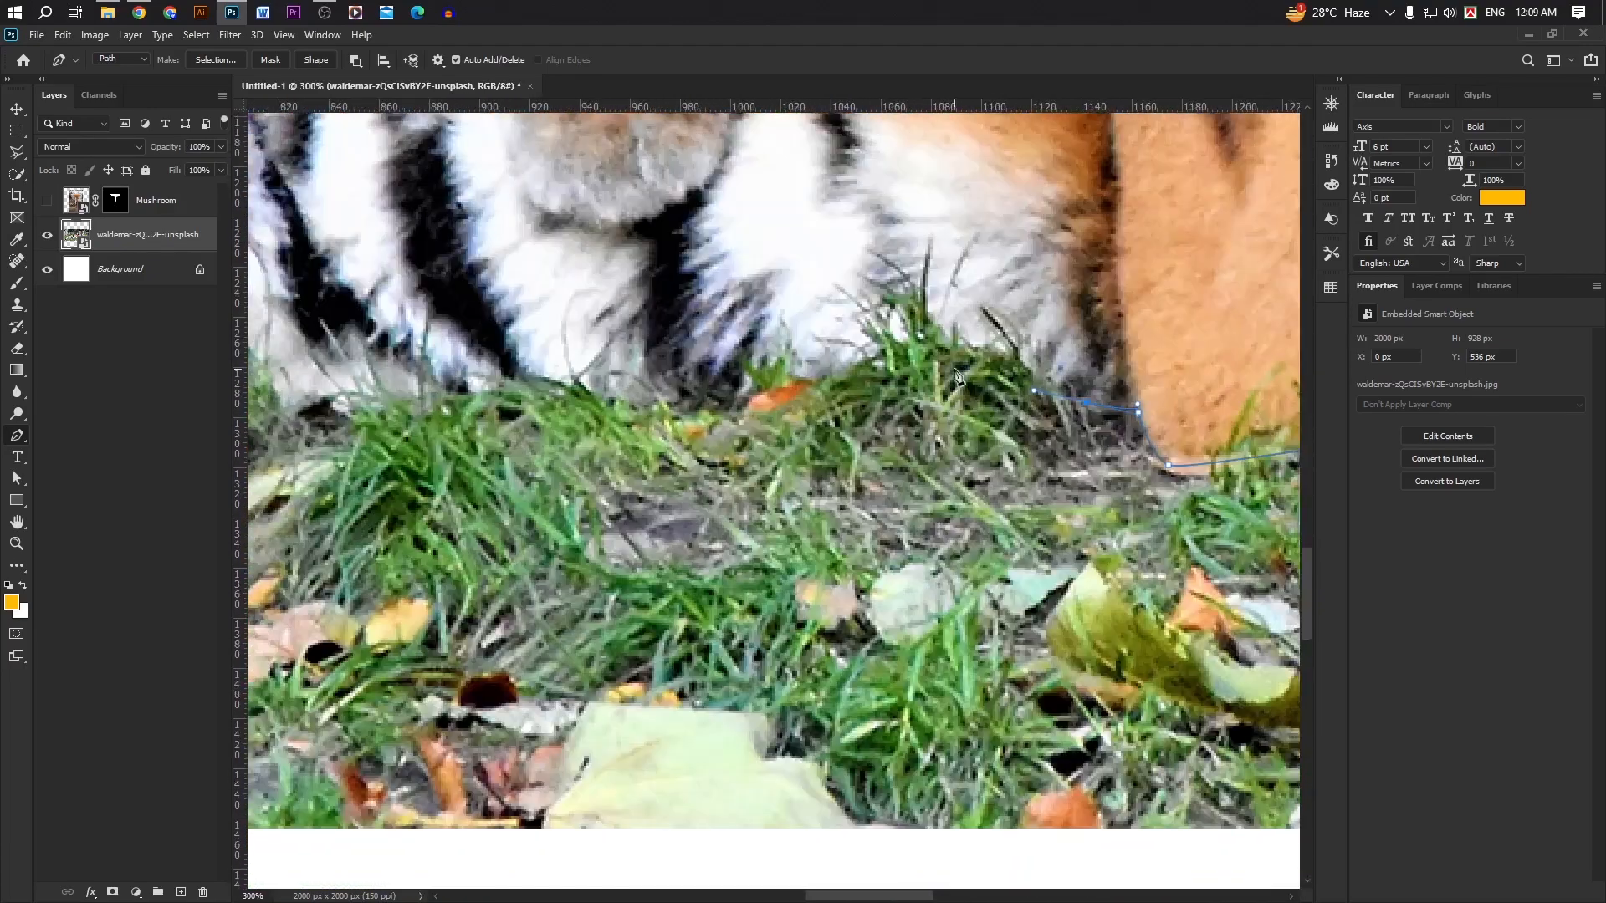
scroll(525, 375, "down", 4)
scroll(525, 374, "left", 2)
scroll(541, 315, "up", 1)
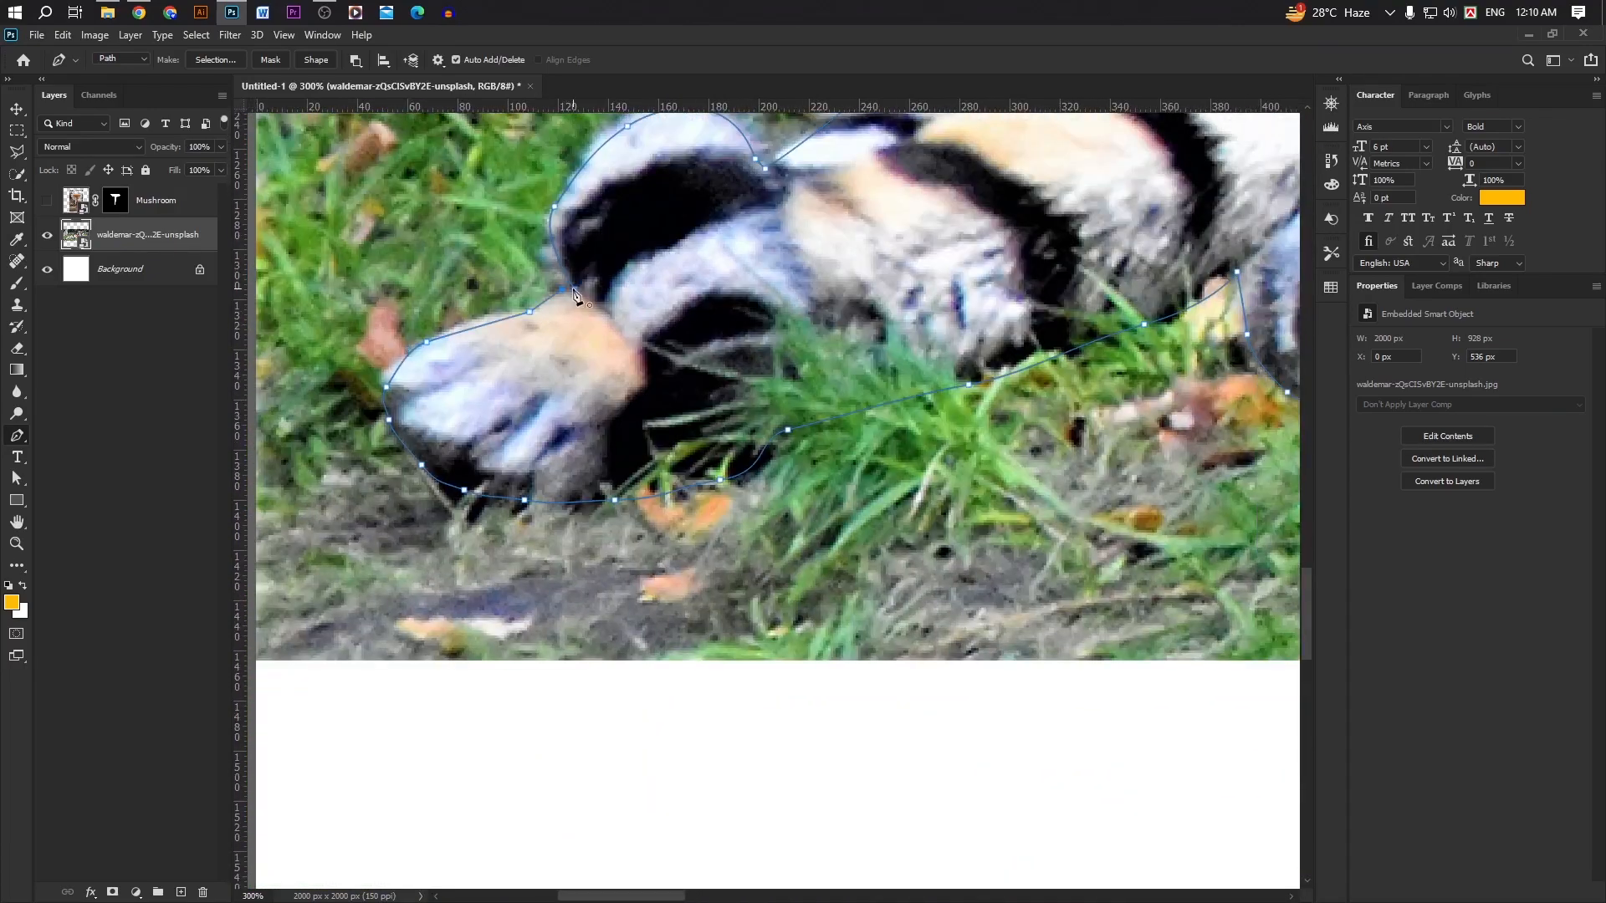
Step: Convert the tiger path to a selection with a 0.2 pixel feather and mask the tiger layer with it
right_click(681, 244)
left_click(758, 312)
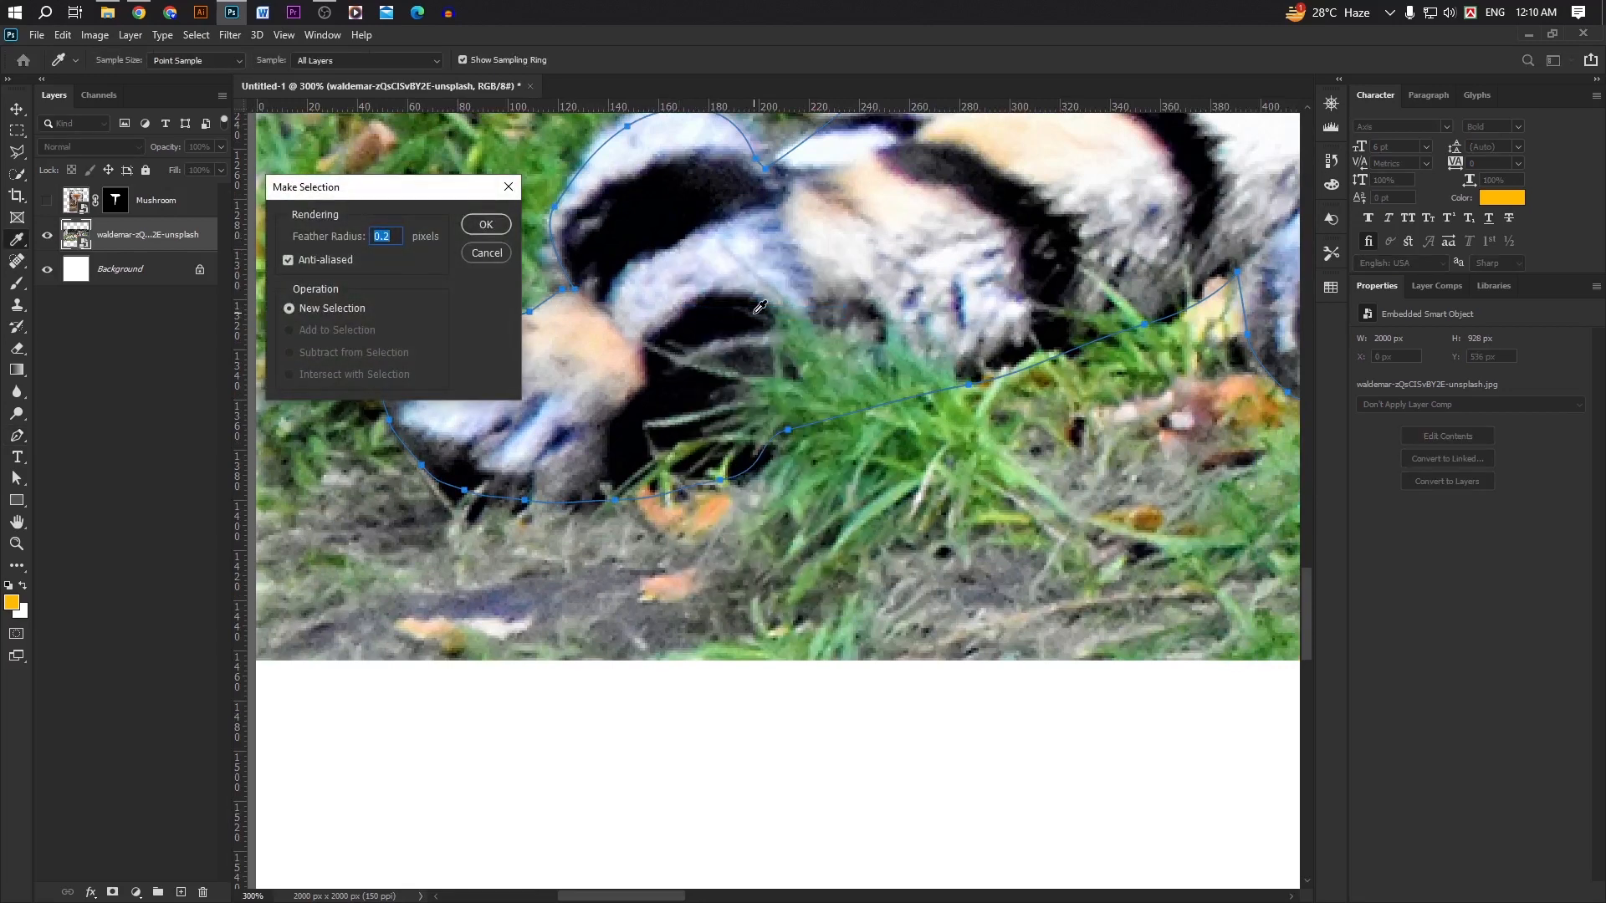
key("Return")
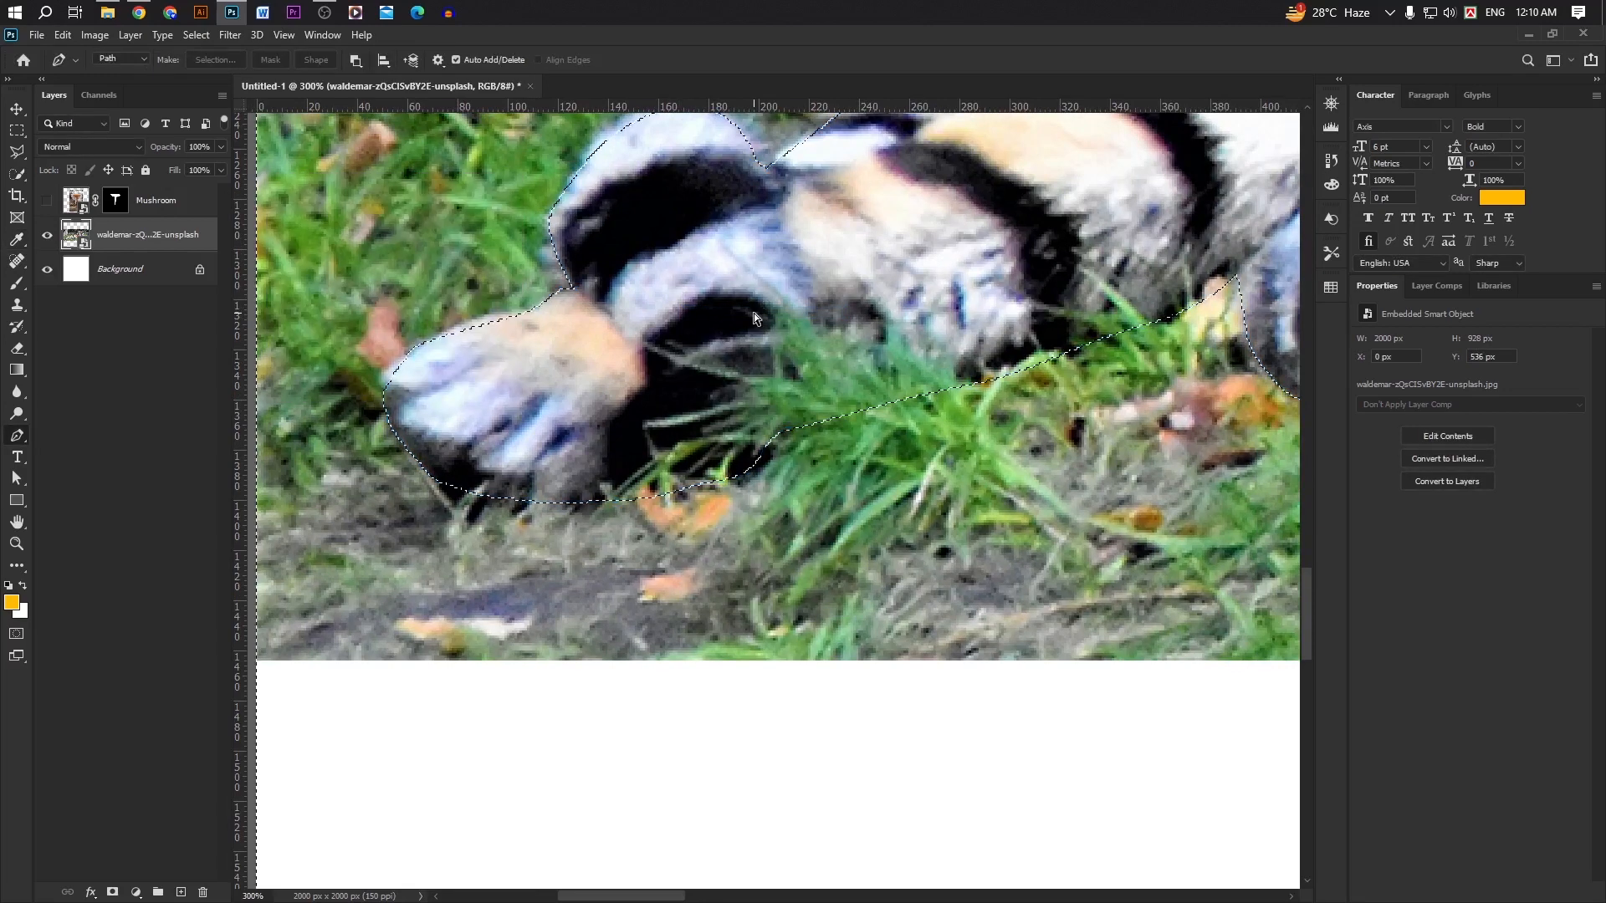
key("ctrl+0")
left_click(112, 891)
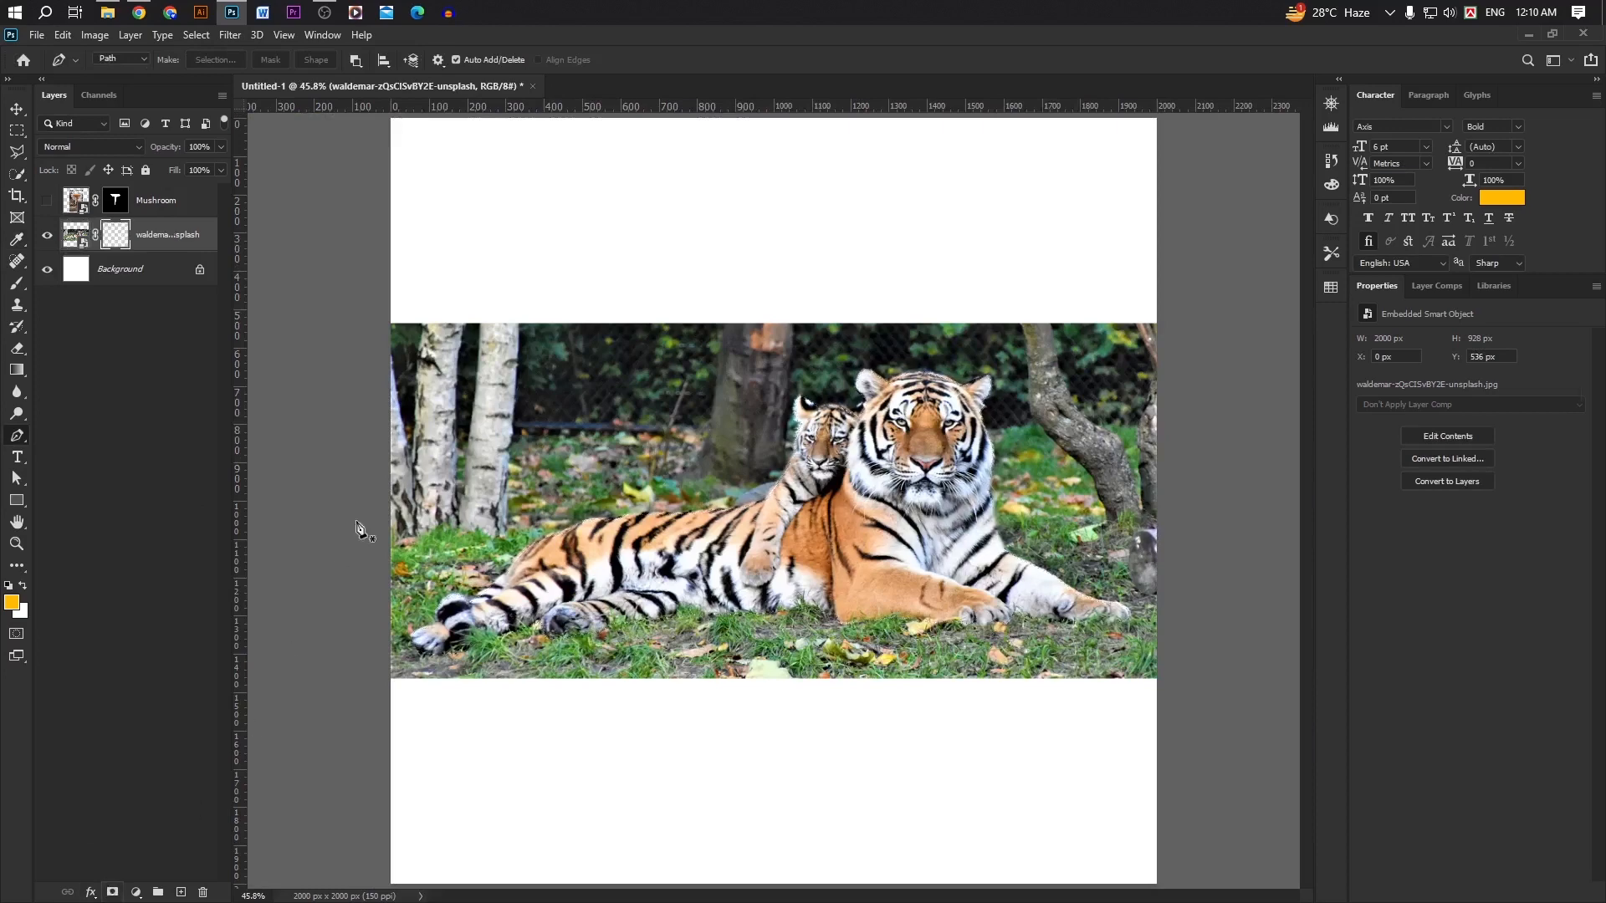
key("v")
left_click(159, 318)
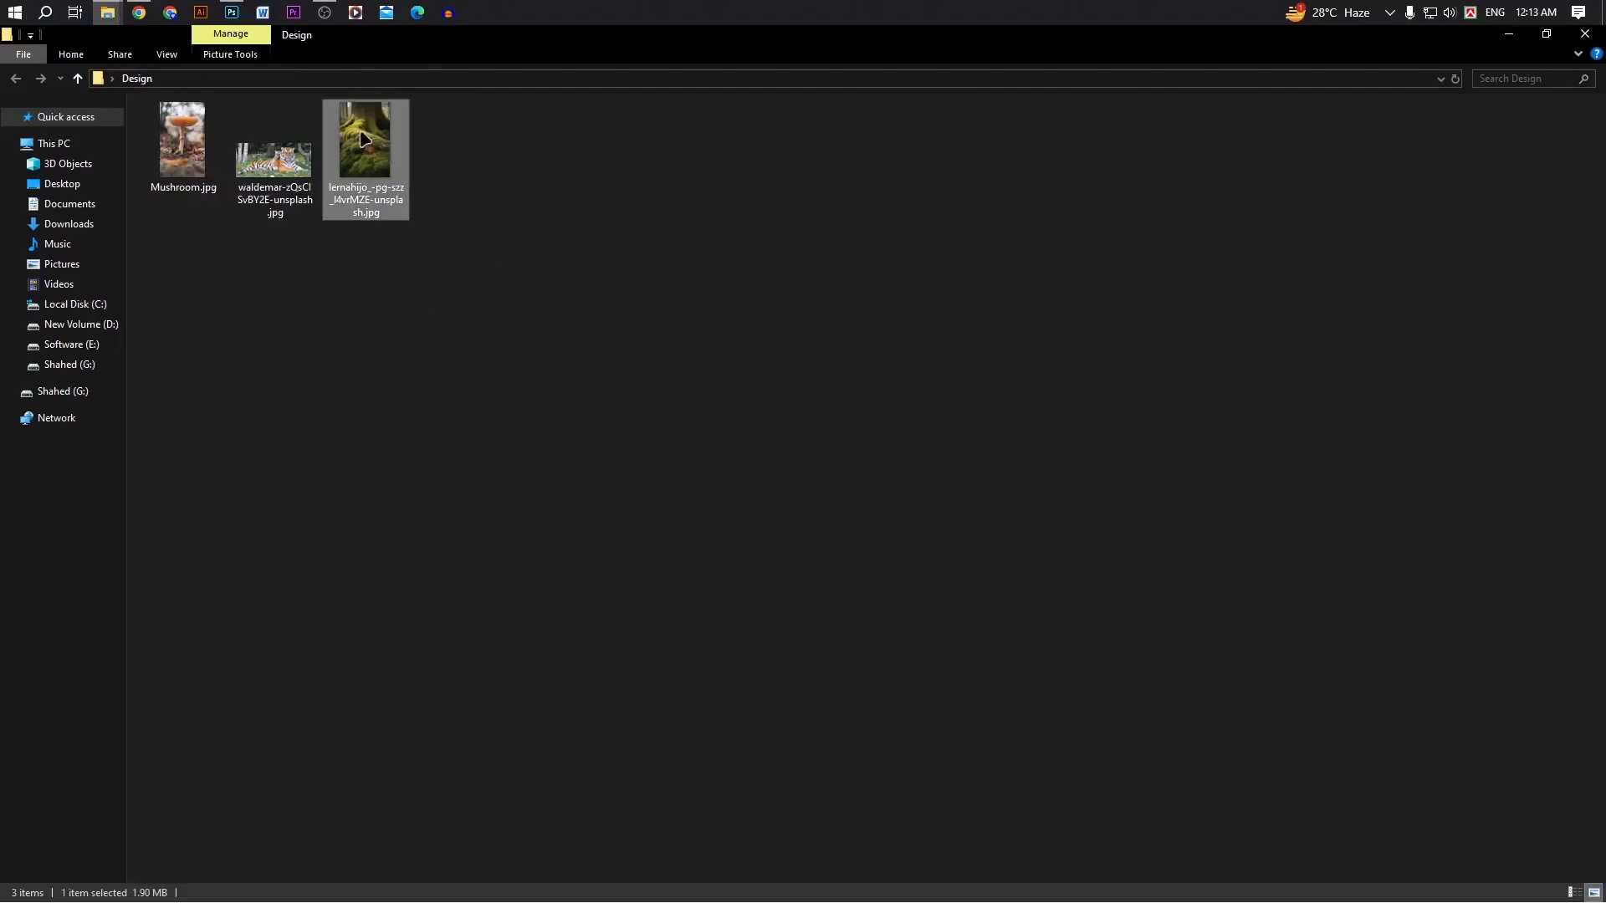
Step: Place the mossy tree photo from the Design folder above the Background layer and enlarge it to about 2113 by 3170 px, covering the canvas
left_click_drag(366, 142, 418, 243)
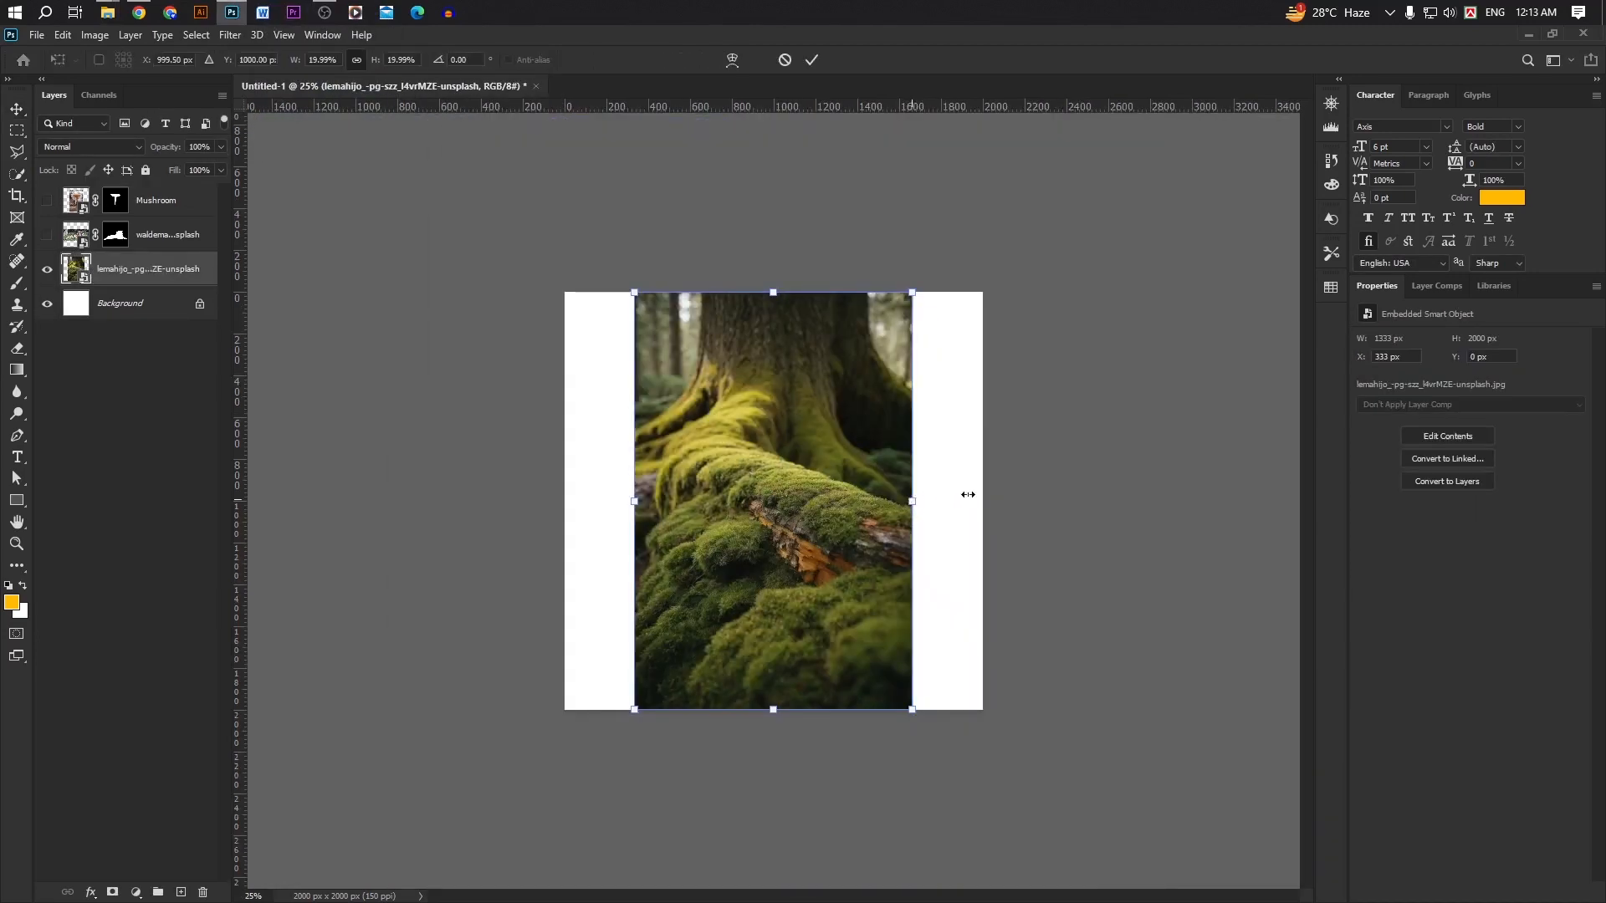
left_click_drag(914, 494, 996, 495)
left_click_drag(660, 529, 662, 571)
key("Return")
key("ctrl+plus")
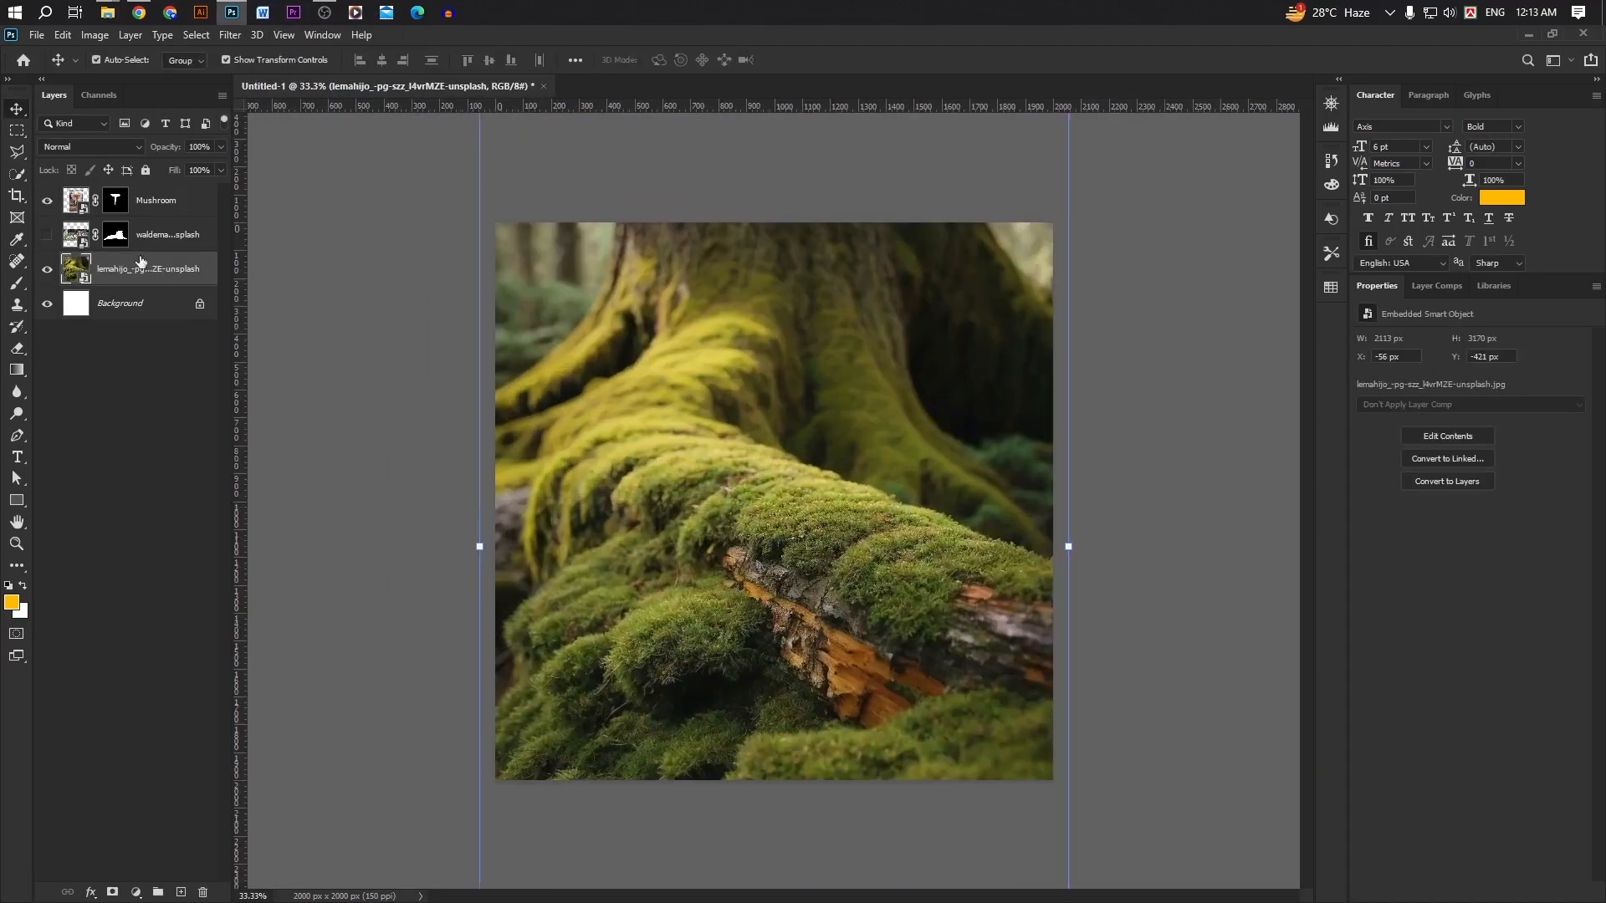
Step: Enlarge the mushroom to about 2644 px layer height and reposition it slightly up over the mossy roots
left_click(768, 447)
key("ctrl+t")
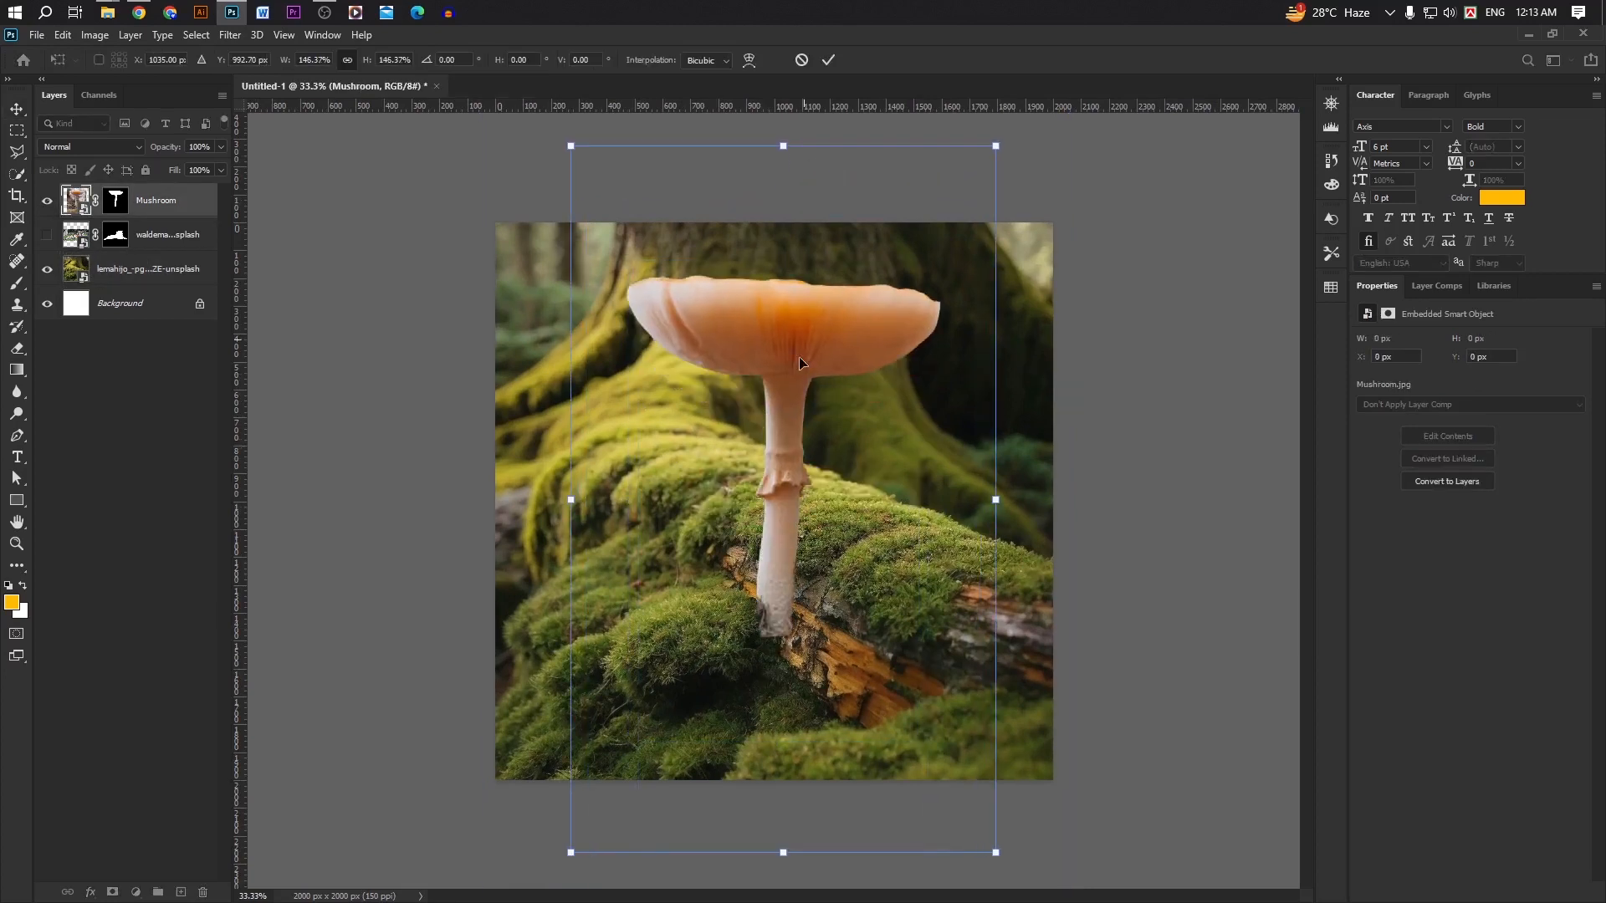
left_click_drag(800, 363, 761, 346)
key("Return")
Step: Show the tiger layer, then shrink the tigers and place them on the mossy log to the right of the mushroom stem
left_click(48, 235)
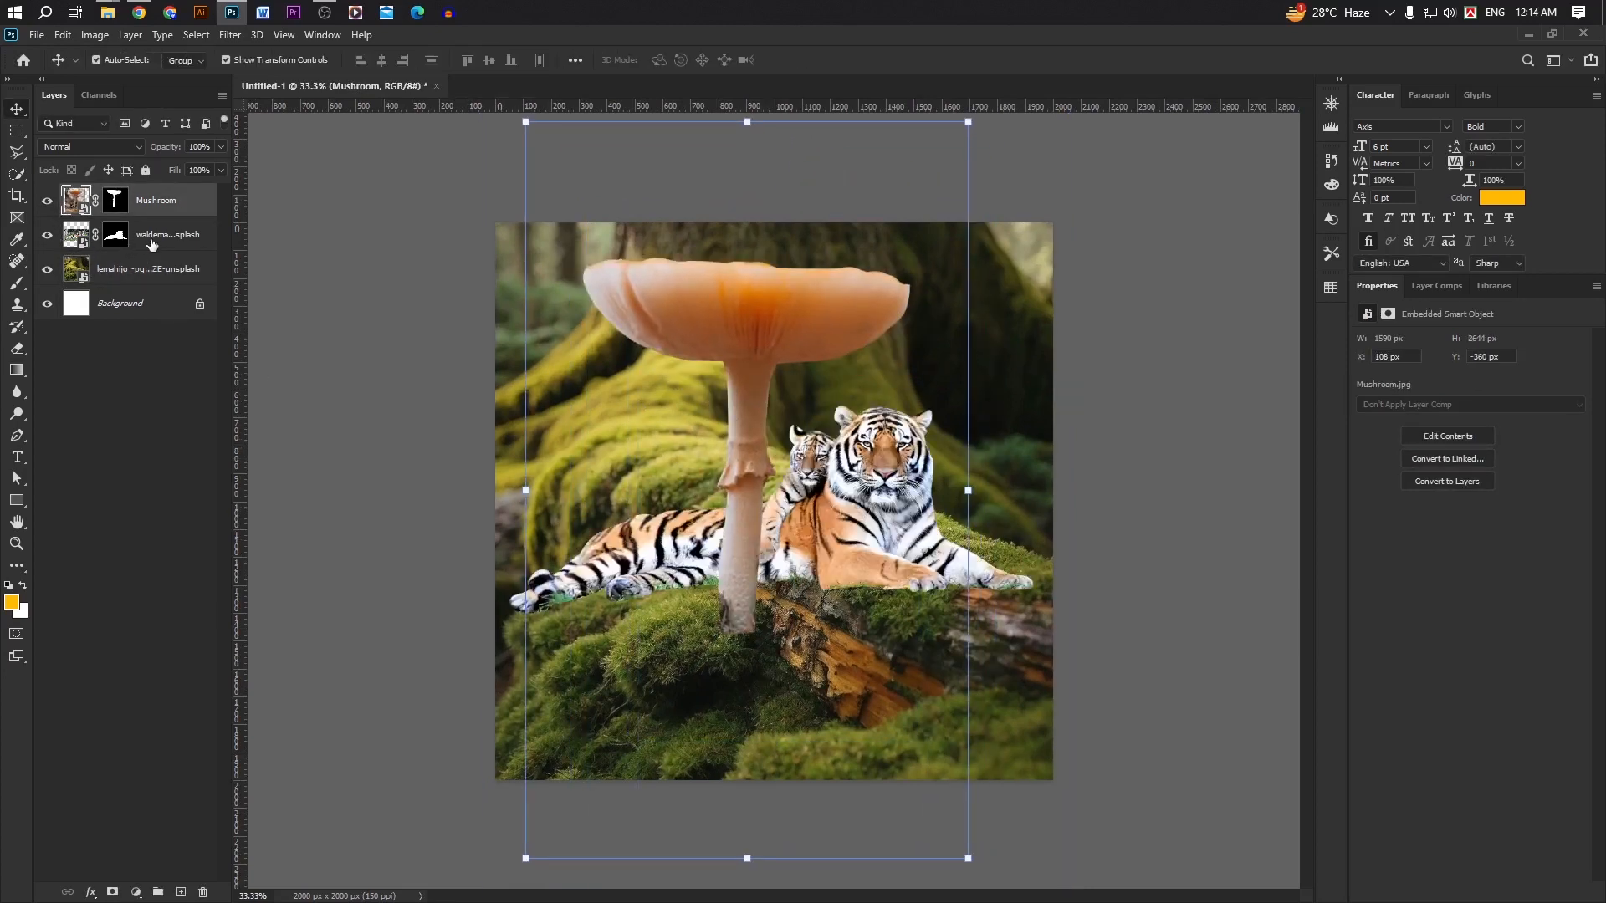
left_click(864, 522)
left_click_drag(864, 523, 900, 494)
Step: Reposition the mossy background behind the tigers and move the mushroom so its base stands on the moss beside the log
left_click_drag(531, 441, 681, 463)
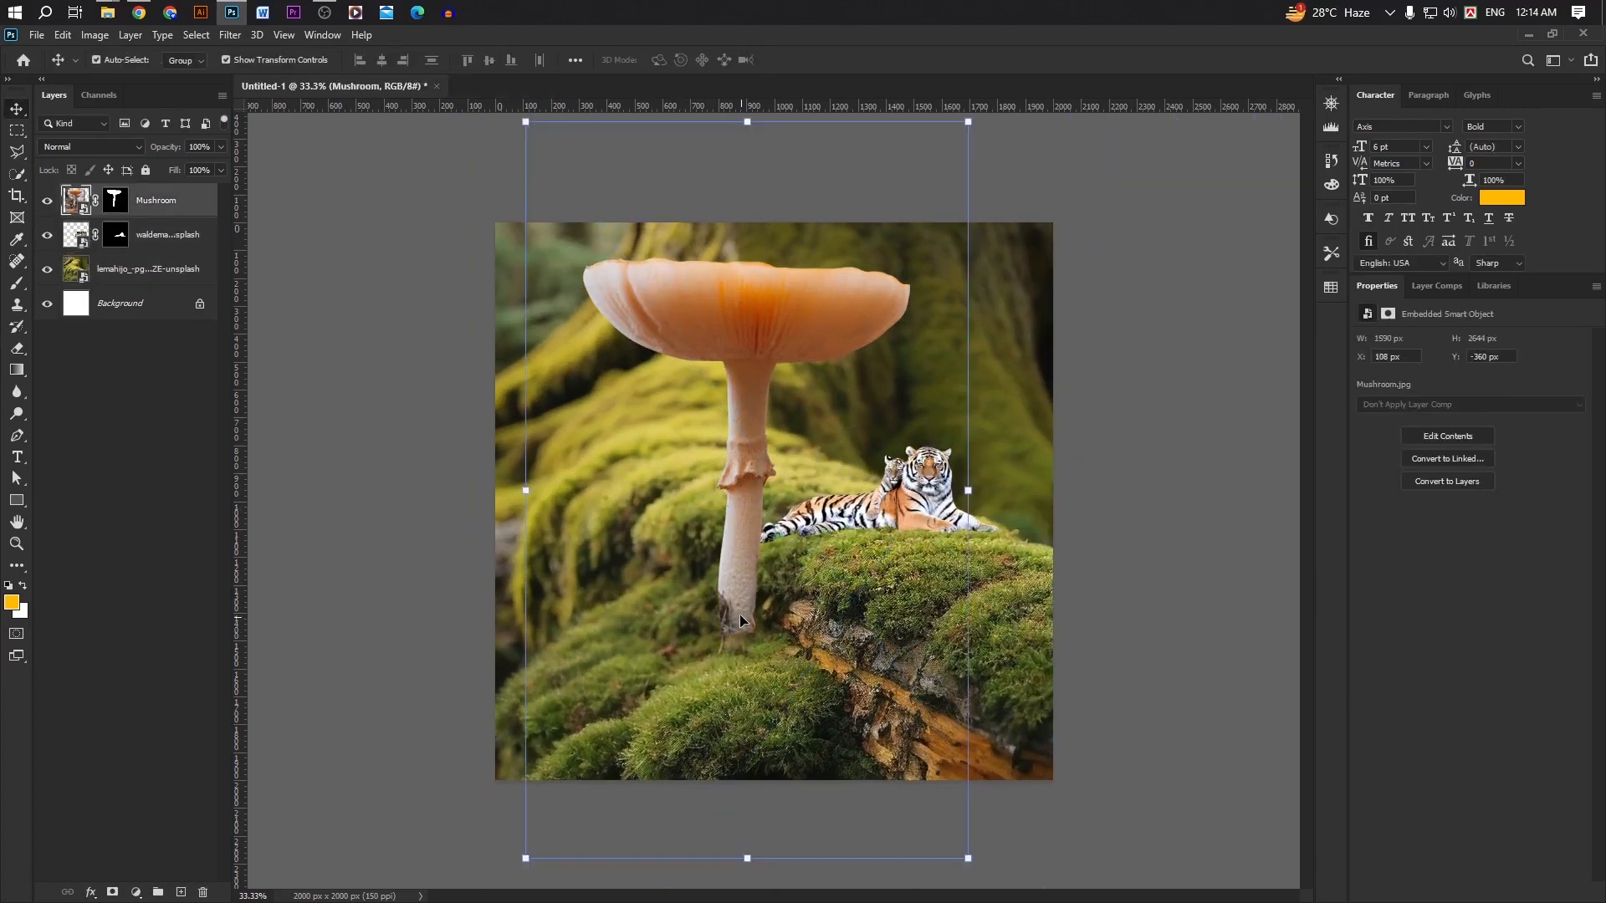
left_click_drag(739, 614, 800, 650)
left_click(187, 627)
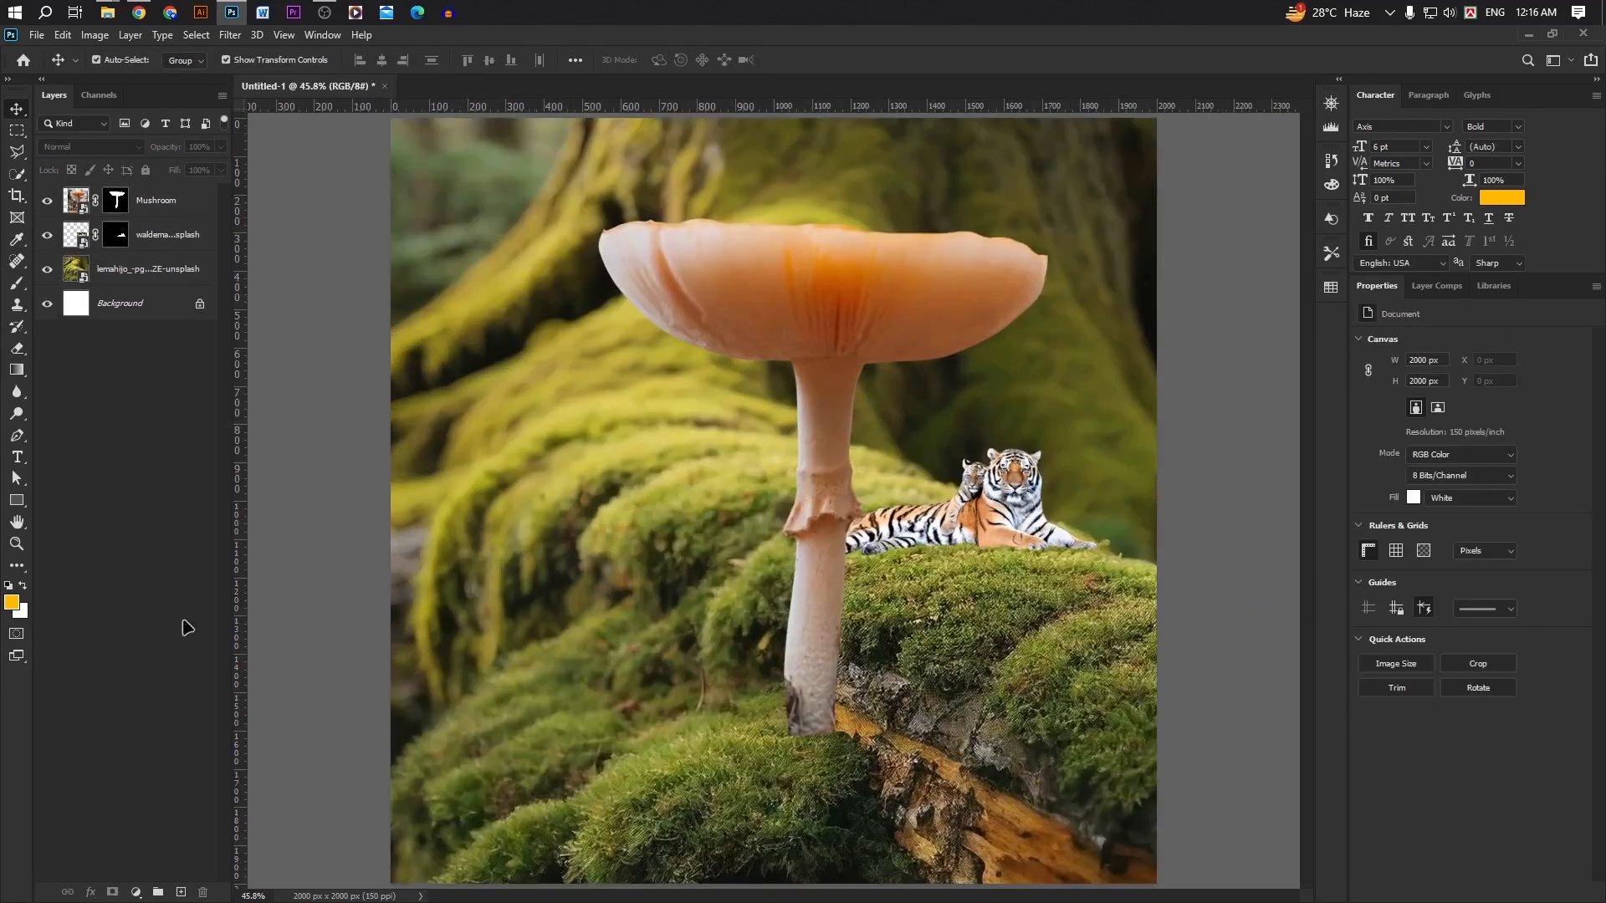
Step: Add a Hue/Saturation adjustment layer with saturation +18 and lightness -50
left_click(136, 892)
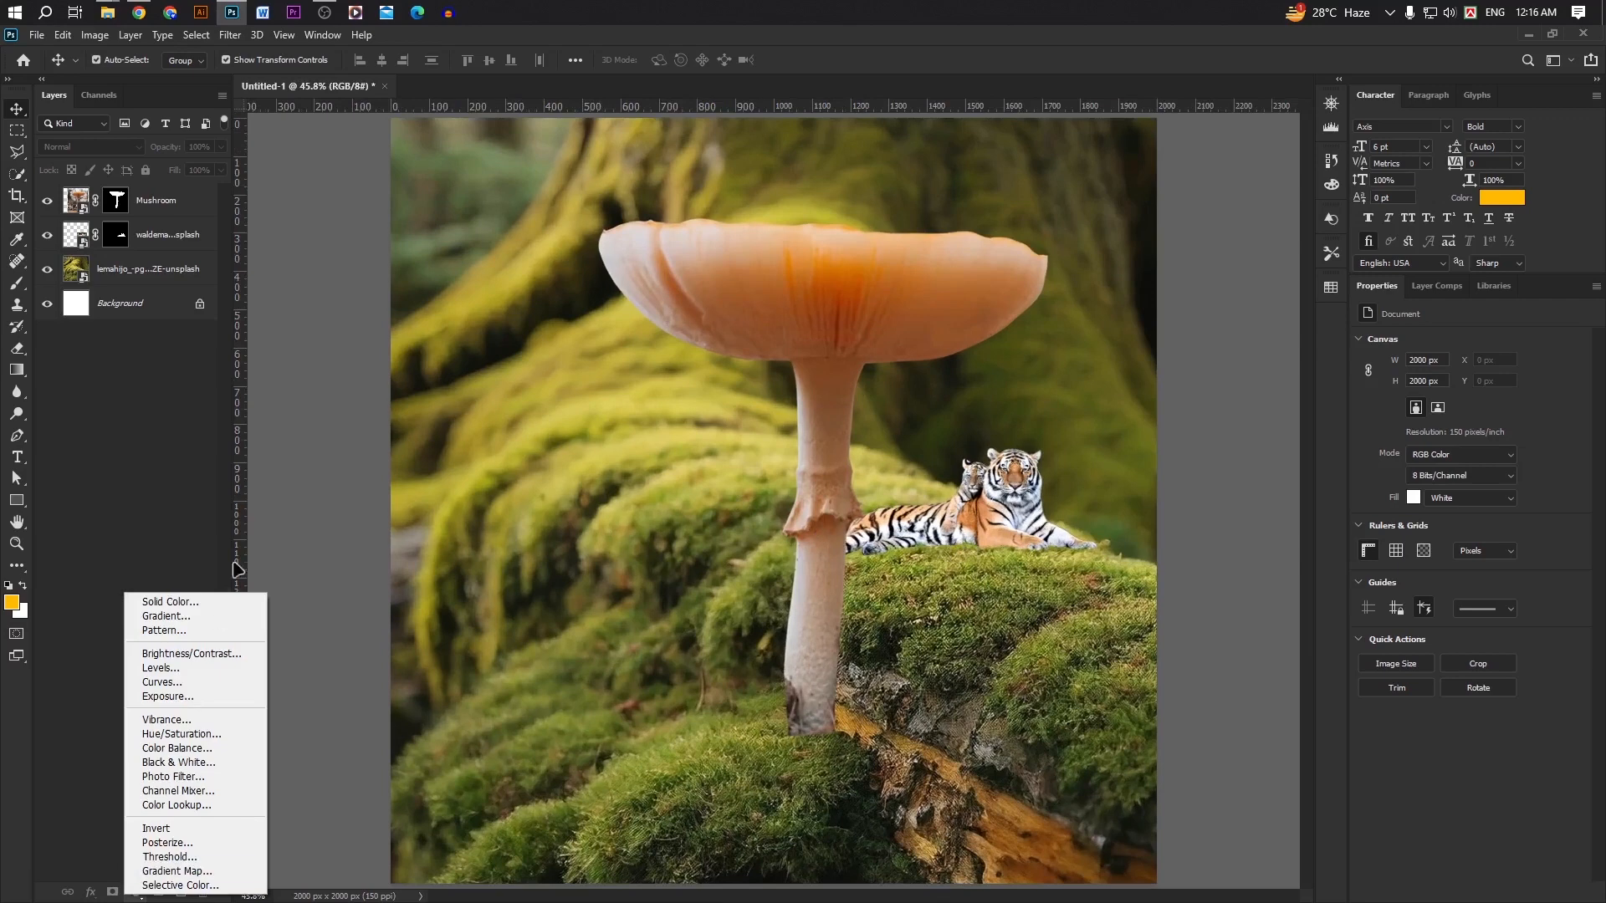
left_click(200, 733)
left_click_drag(1455, 466, 1445, 473)
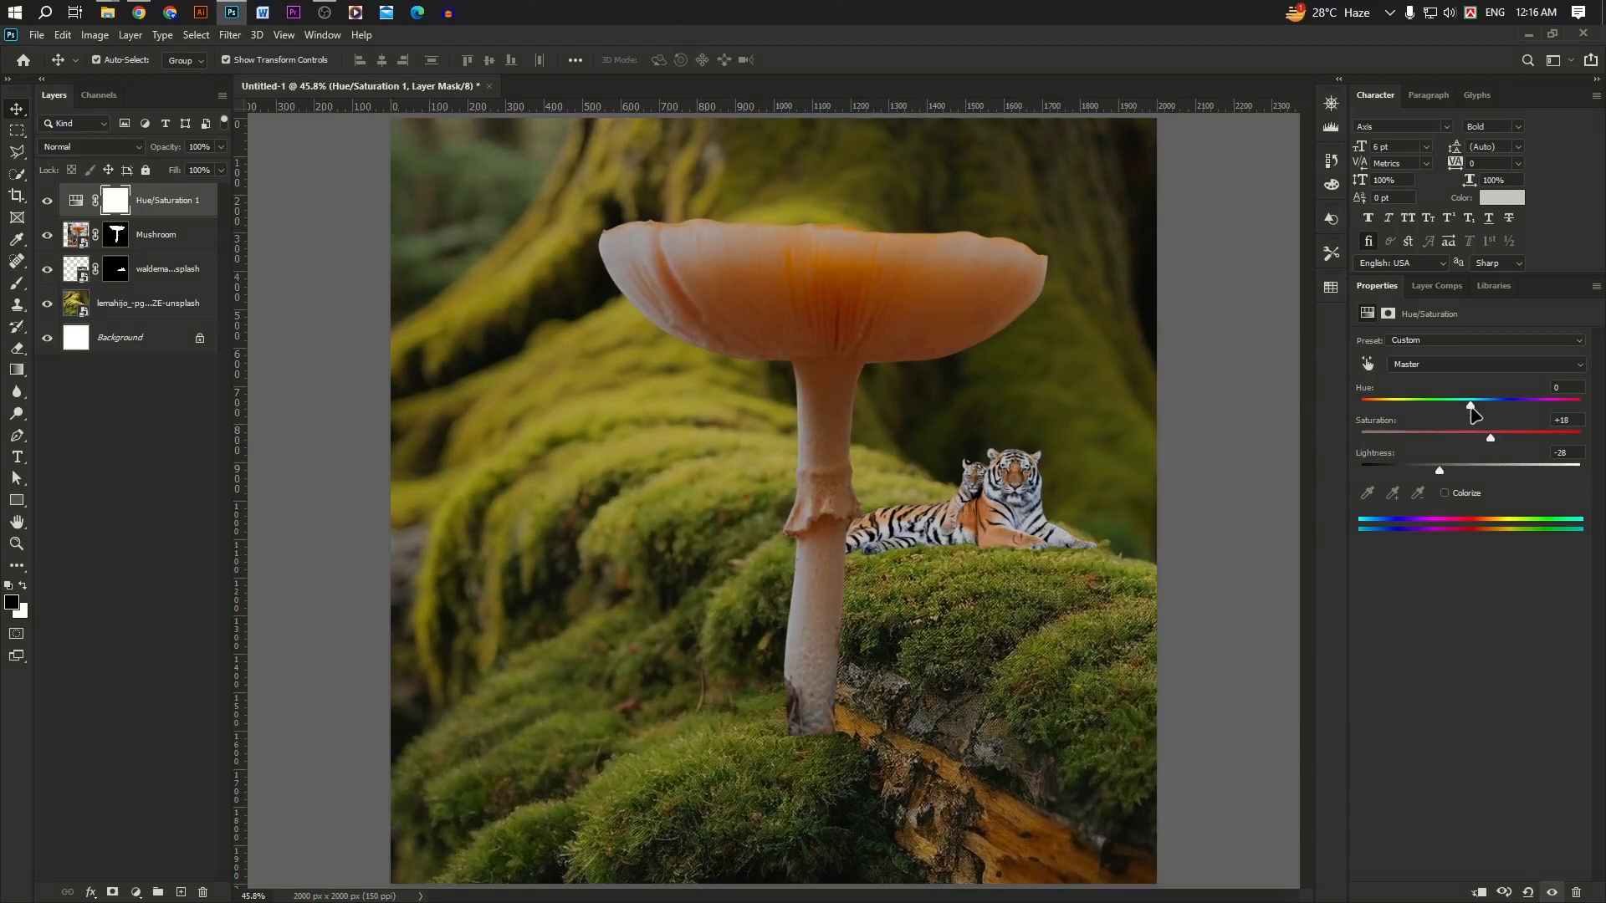
left_click_drag(1437, 473, 1419, 473)
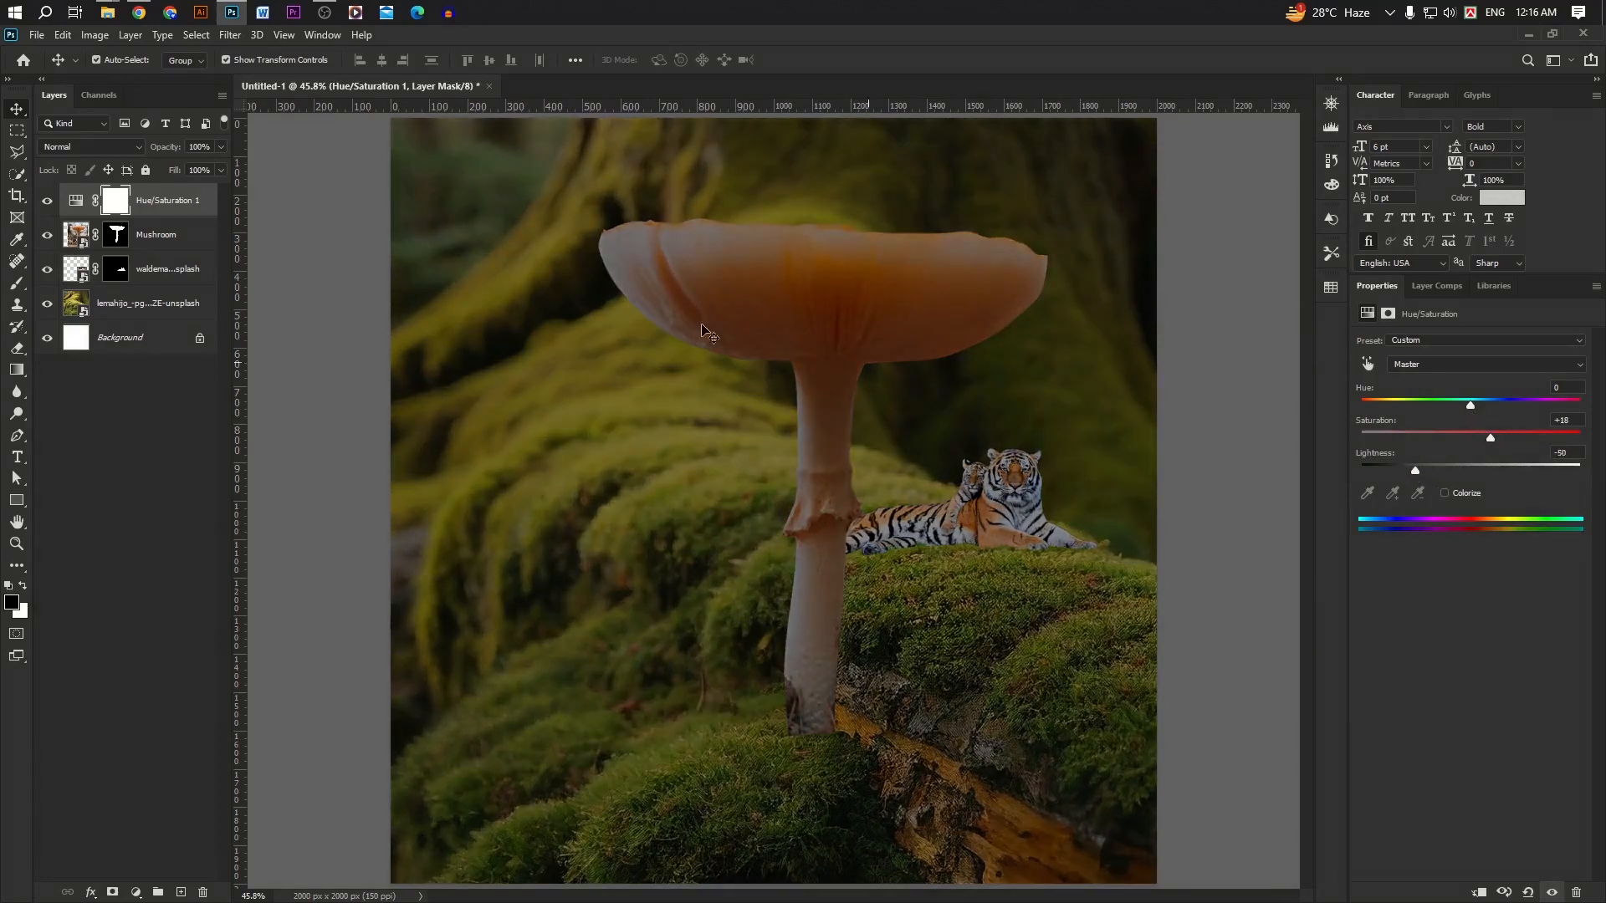
Step: Set the Hue/Saturation layer's blend mode to Multiply and move it below the tiger layer, directly above the mossy background
left_click(91, 147)
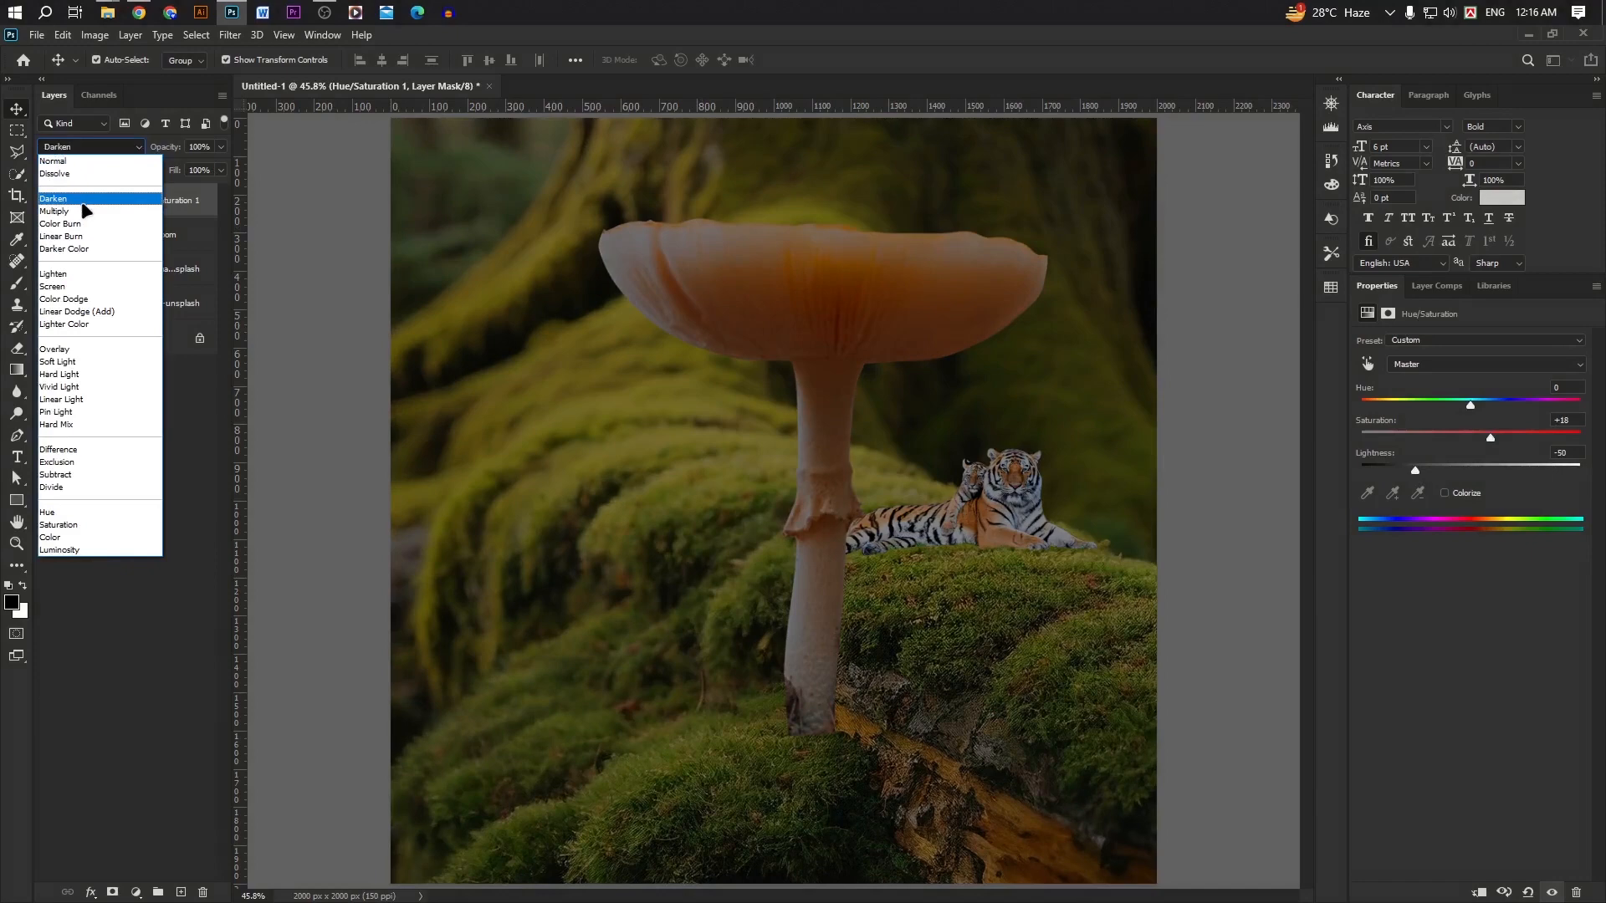
left_click(59, 212)
left_click_drag(167, 201, 163, 286)
Step: Add a yellow (ffde00) solid colour fill layer above the mushroom, clip it to the mushroom and set its blend mode to Overlay
left_click(489, 347)
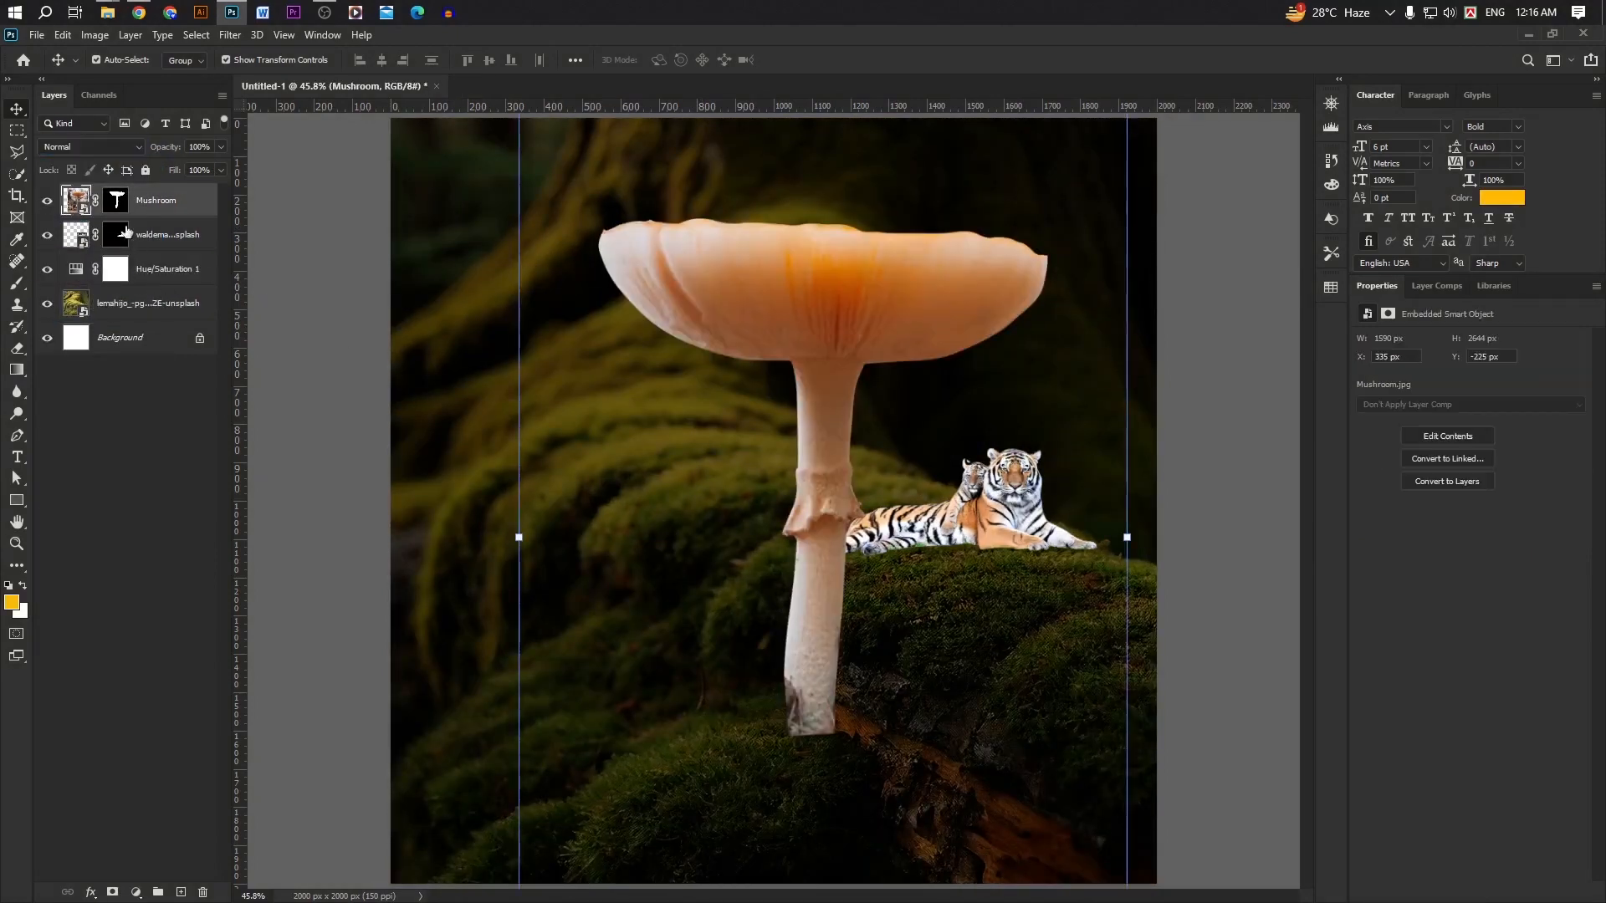
left_click(136, 892)
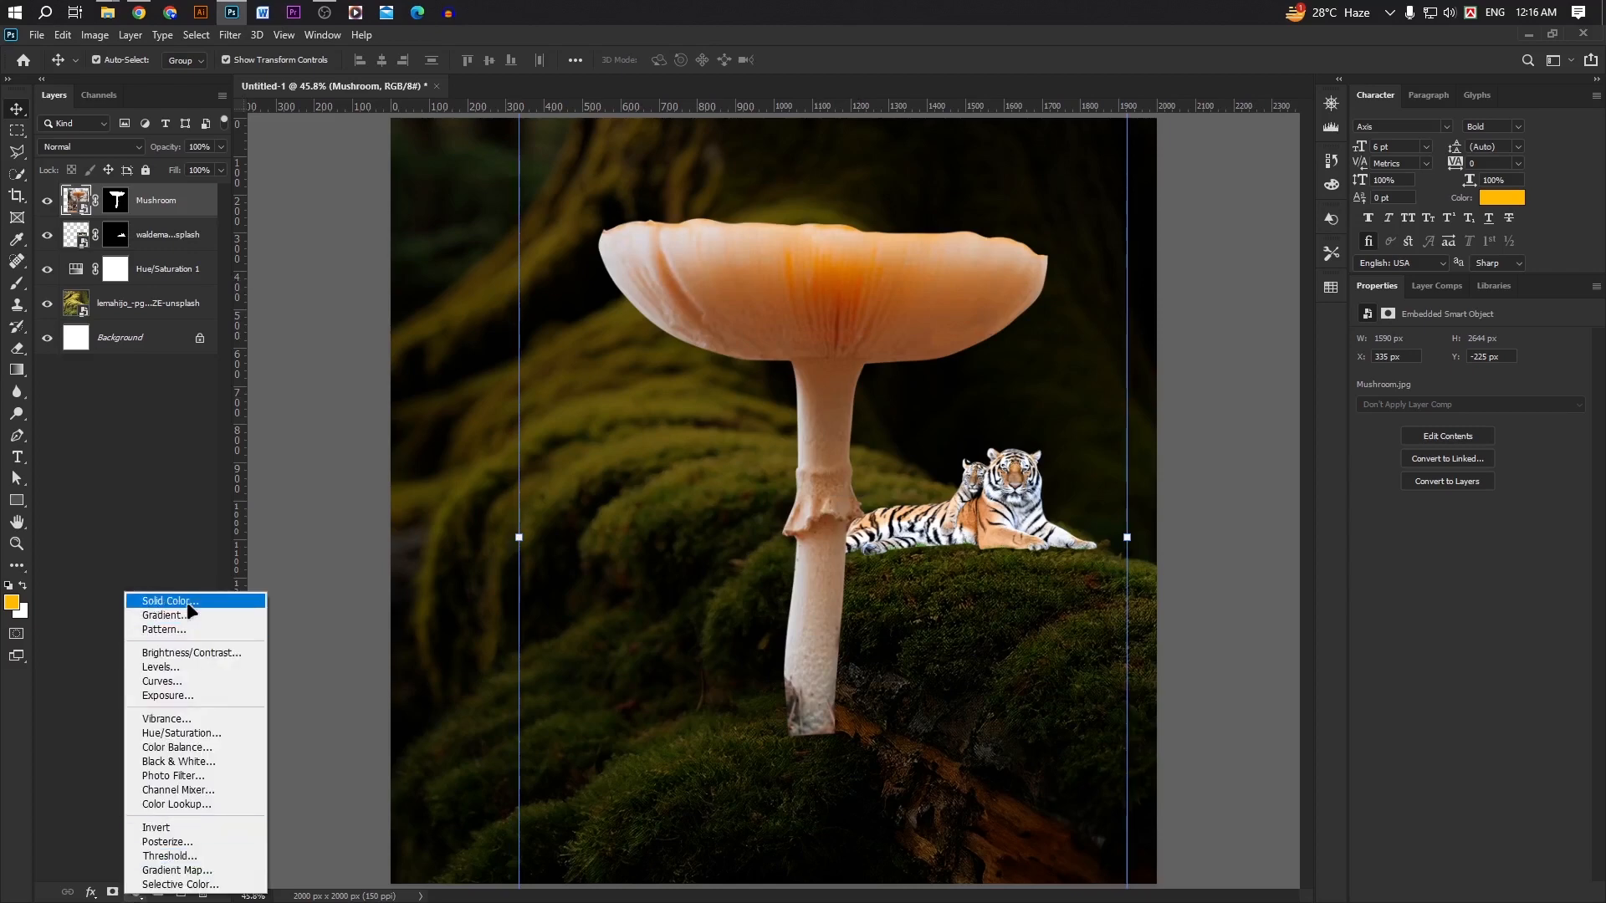
left_click(168, 599)
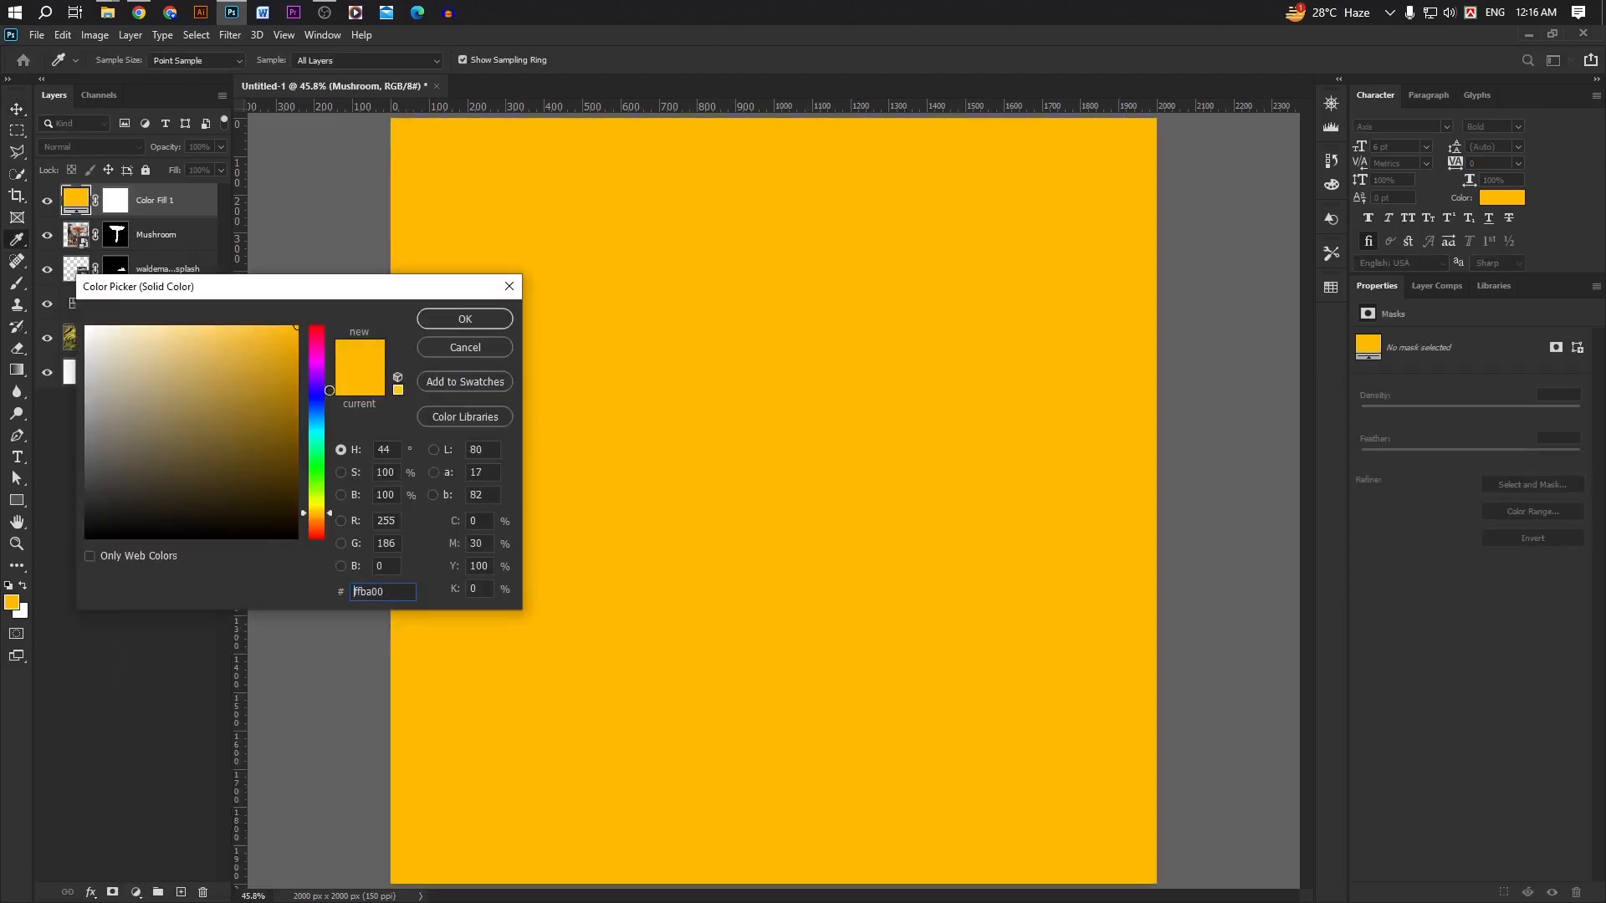
left_click_drag(331, 514, 330, 507)
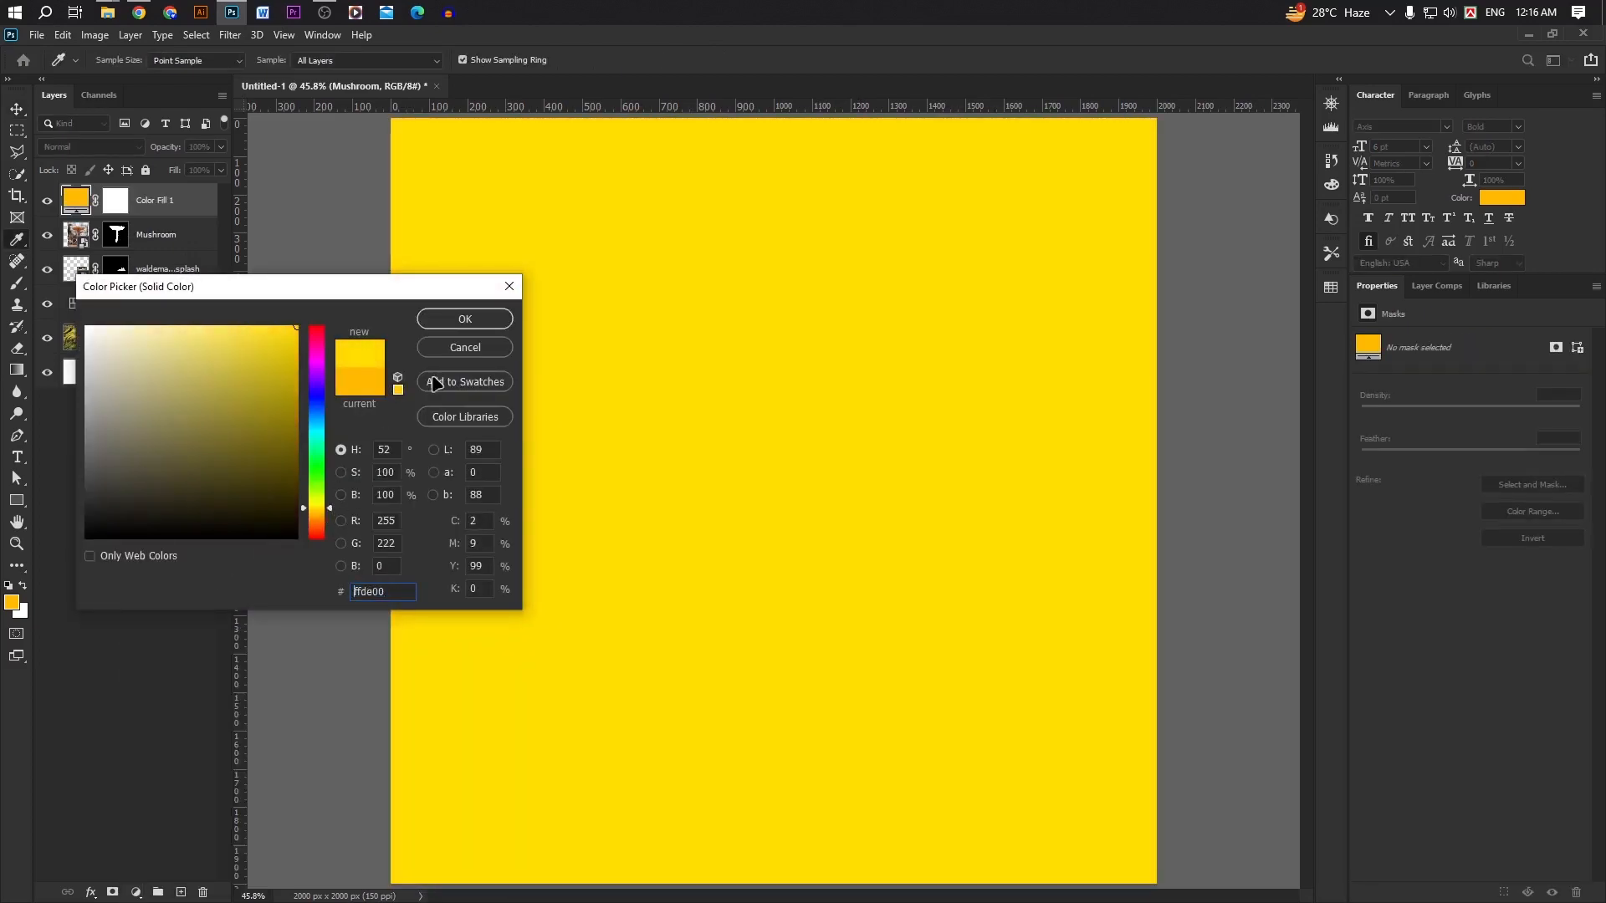
left_click(465, 318)
left_click(90, 146)
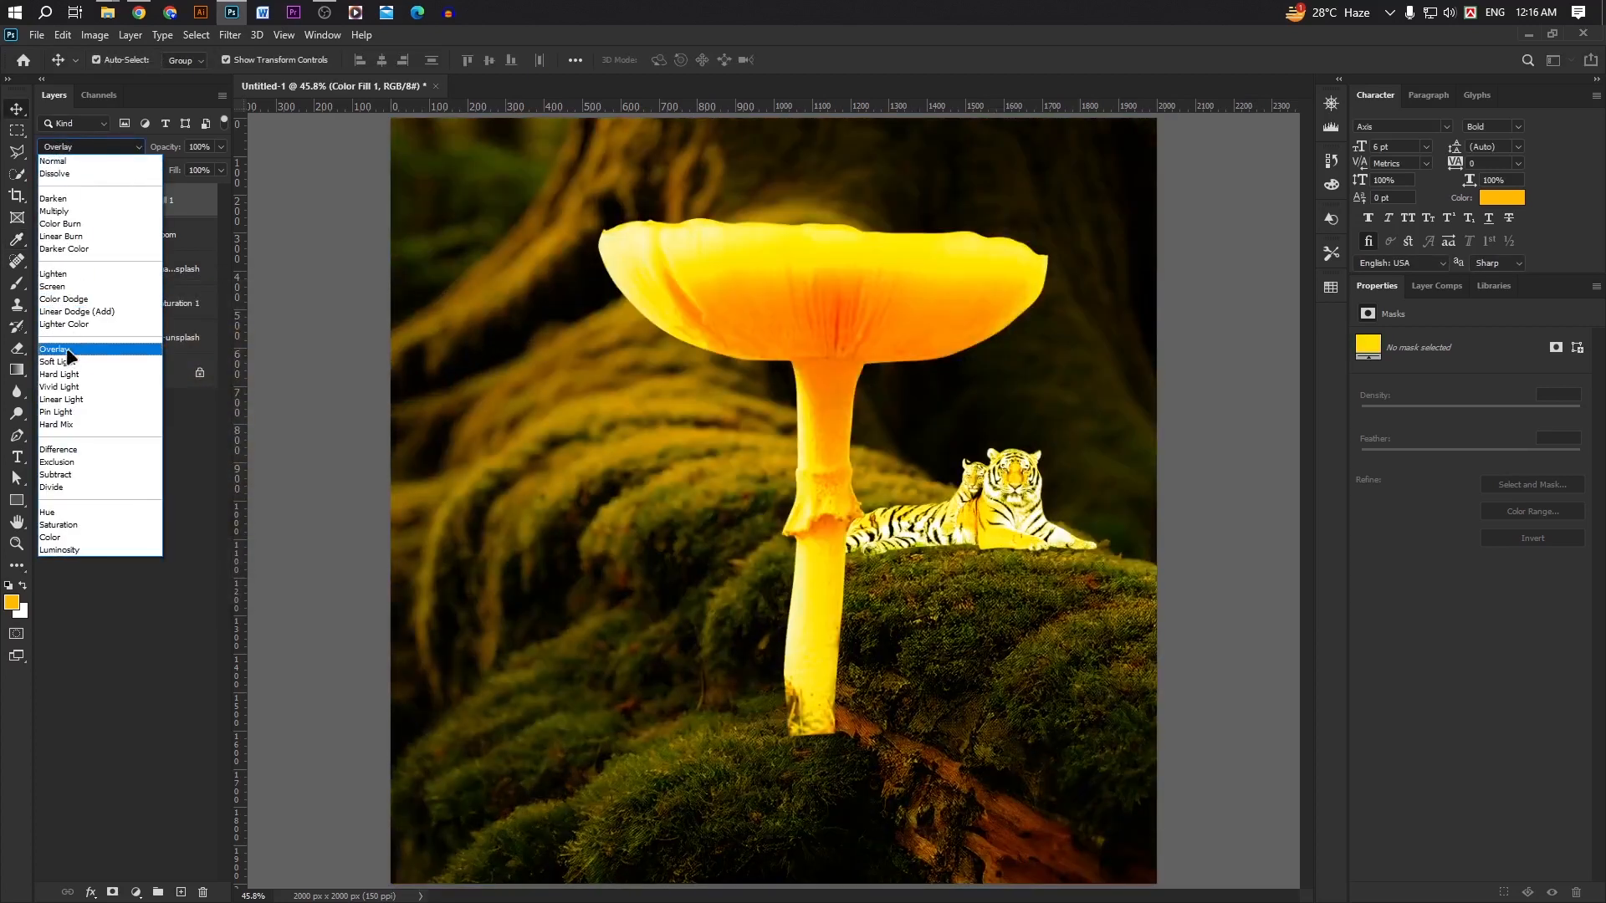
left_click(54, 349)
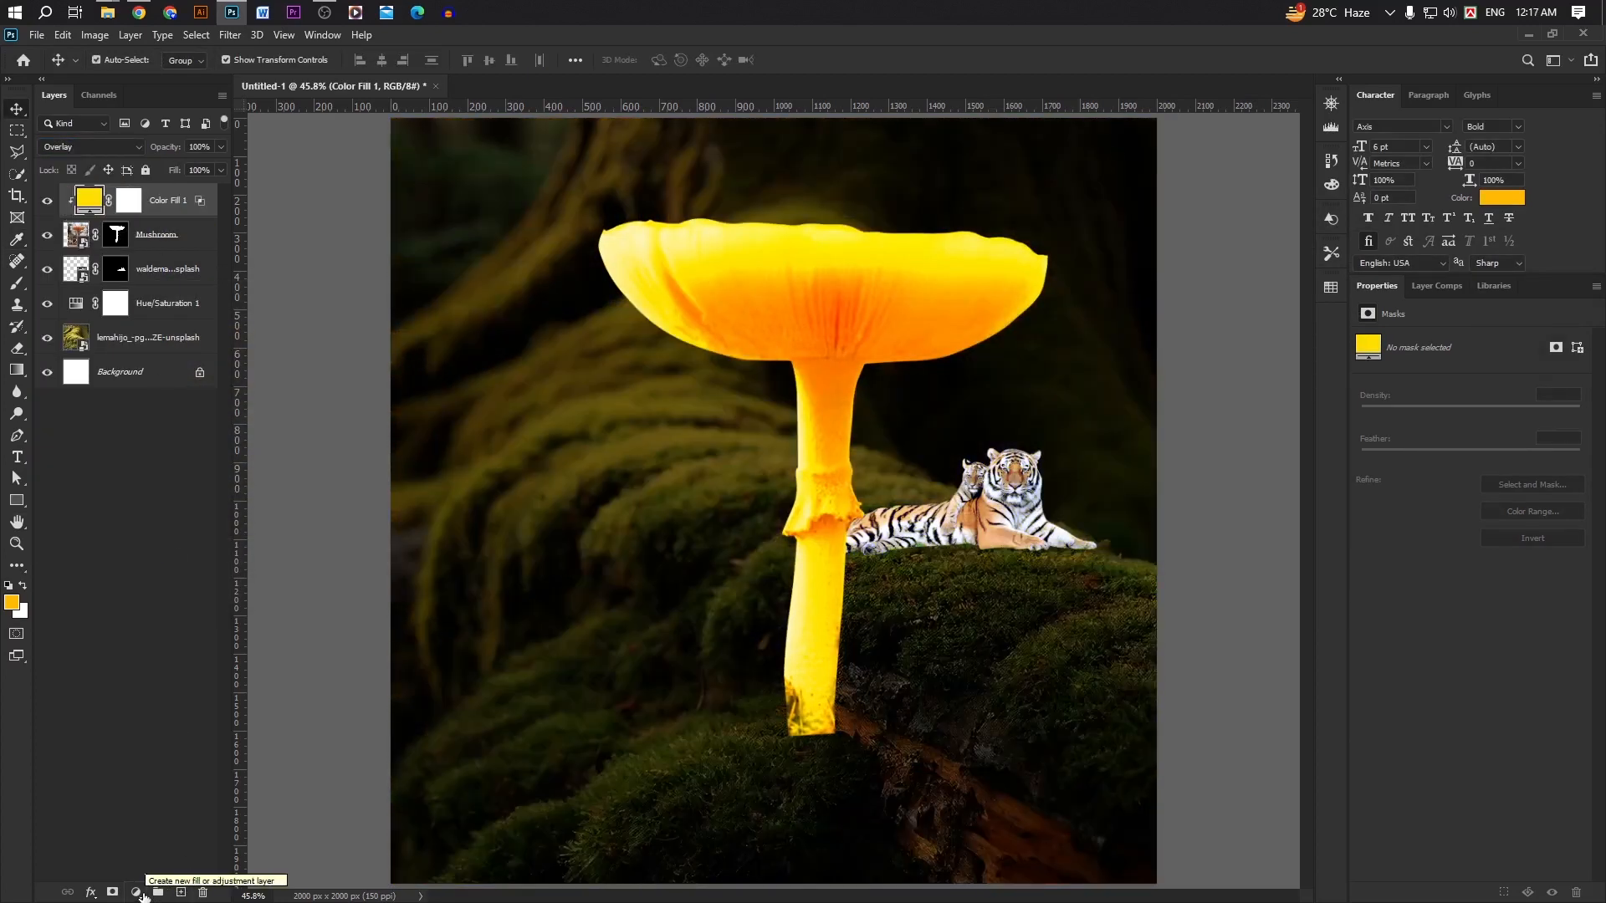
Step: Add a Curves layer that brightens the midtones from input 121 to output 160, and clip it to the mushroom
left_click(136, 893)
left_click(168, 679)
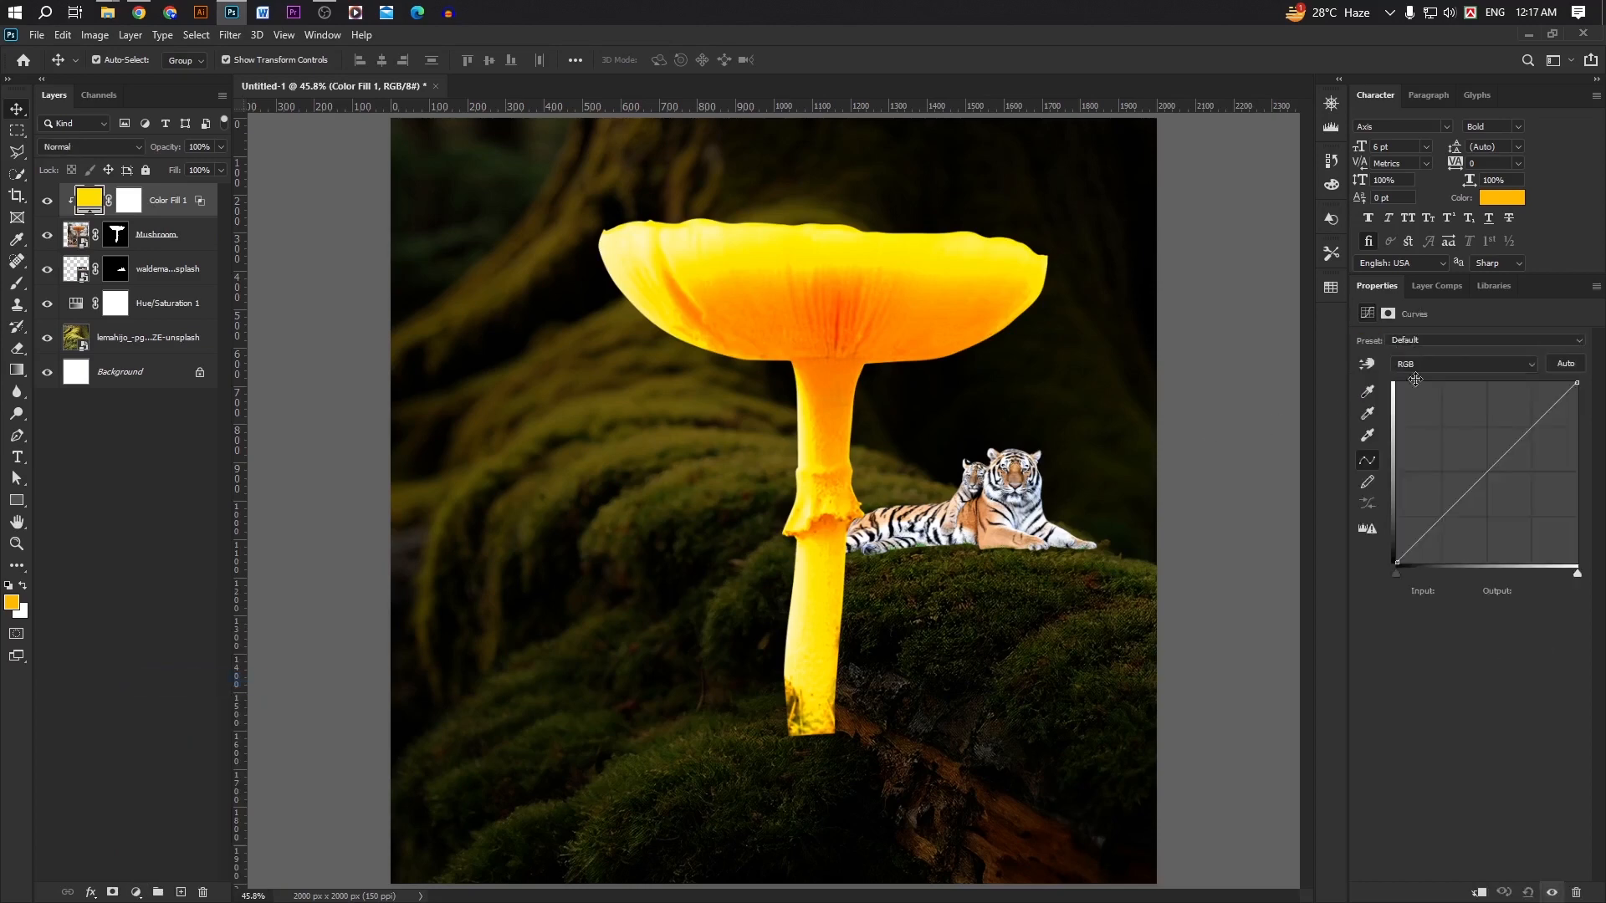
left_click_drag(1491, 459, 1484, 447)
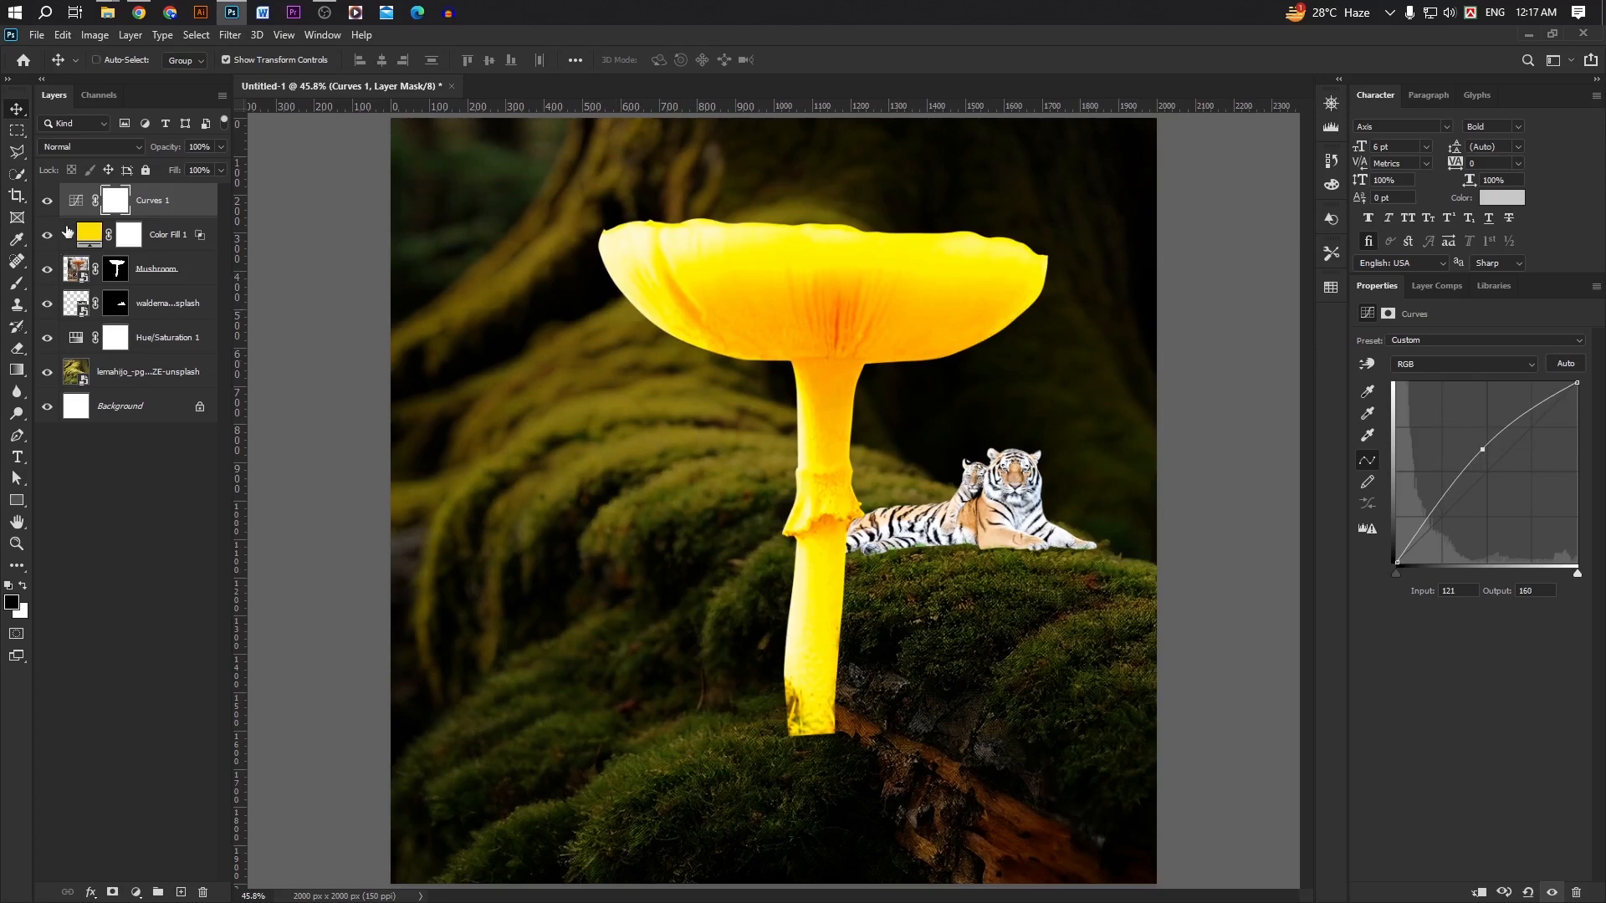
key("ctrl+alt+g")
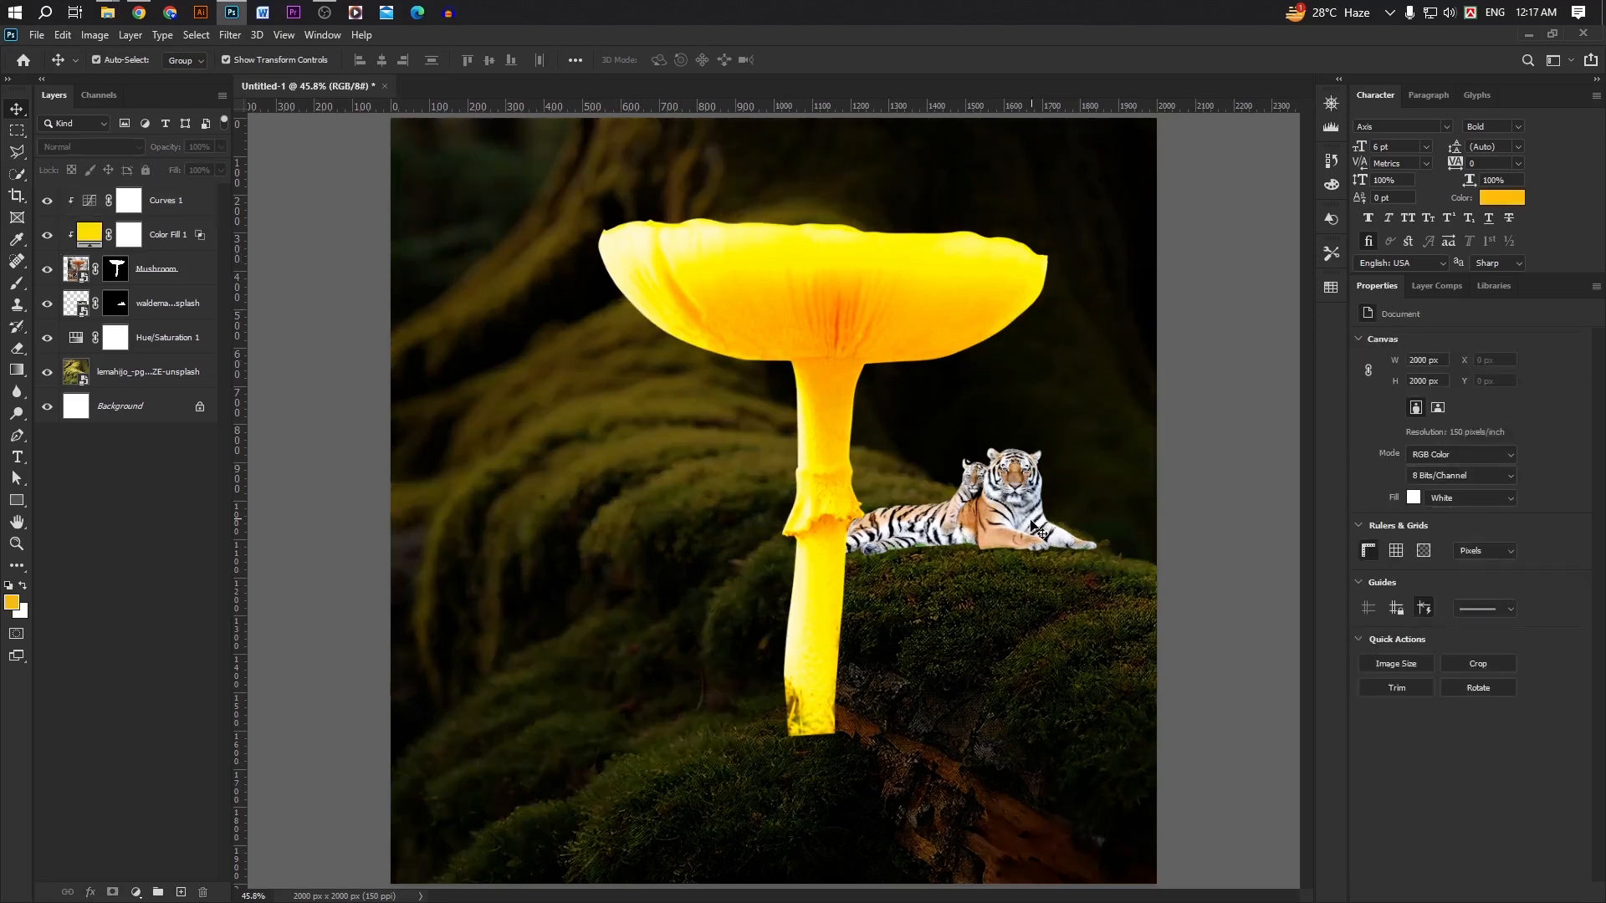
Step: Clip the Hue/Saturation layer to the mossy background and mask out its darkening around the stem and log with a large soft black brush
left_click(1025, 533, "ctrl")
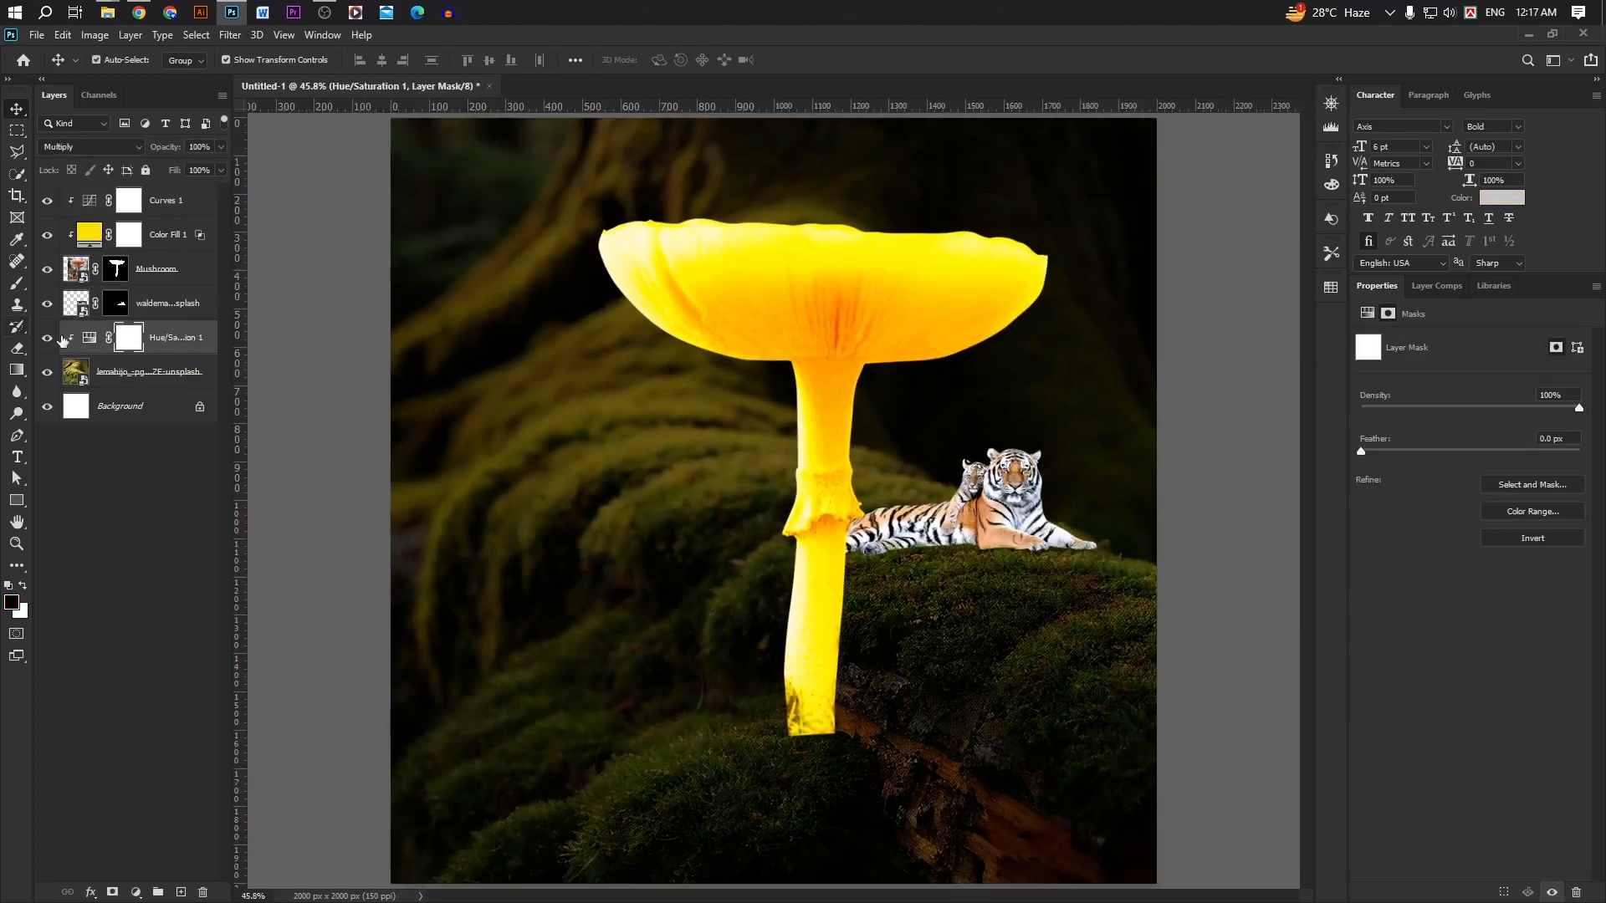
key("b")
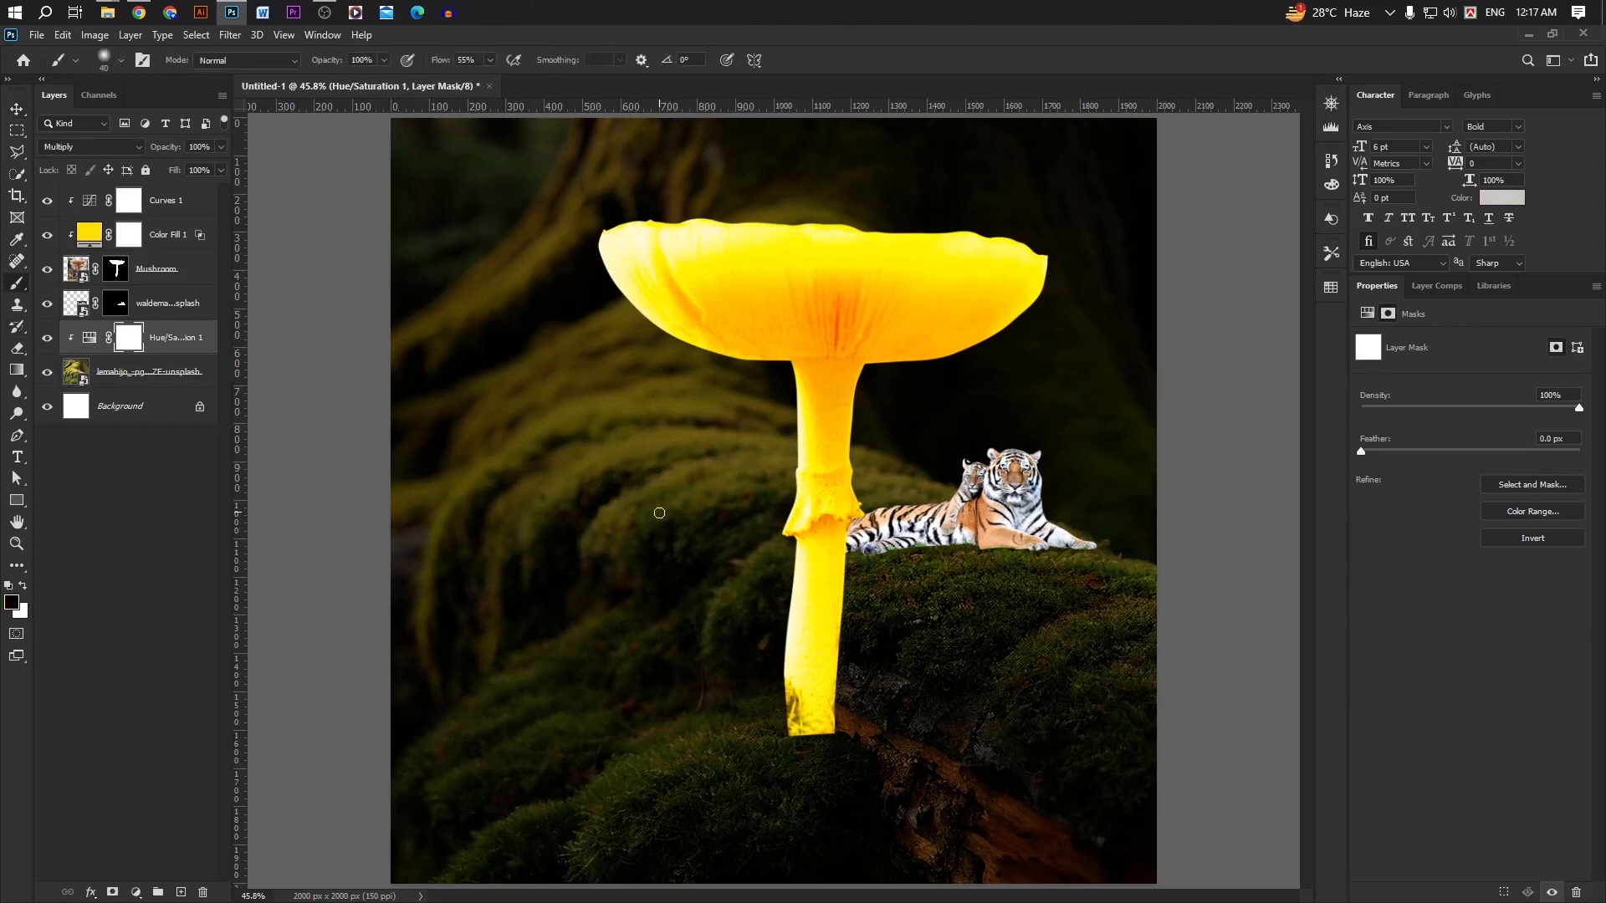
key("bracketright")
key("bracketright")
key("bracketright")
key("bracketright")
key("bracketright")
key("bracketright")
key("bracketright")
key("bracketright")
key("bracketright")
key("bracketright")
mouse_move(721, 455)
left_mouse_down()
mouse_move(699, 484)
mouse_move(859, 554)
mouse_move(949, 644)
mouse_move(976, 567)
left_mouse_up()
key("ctrl+z")
mouse_move(836, 717)
left_mouse_down()
mouse_move(949, 633)
mouse_move(882, 685)
mouse_move(930, 665)
mouse_move(775, 724)
mouse_move(773, 817)
mouse_move(850, 672)
mouse_move(1070, 613)
mouse_move(977, 532)
mouse_move(837, 555)
left_mouse_up()
key("v")
Step: Paint black on the yellow fill layer's mask along the mushroom cap's upper rim to reduce the tint there
left_click(851, 368)
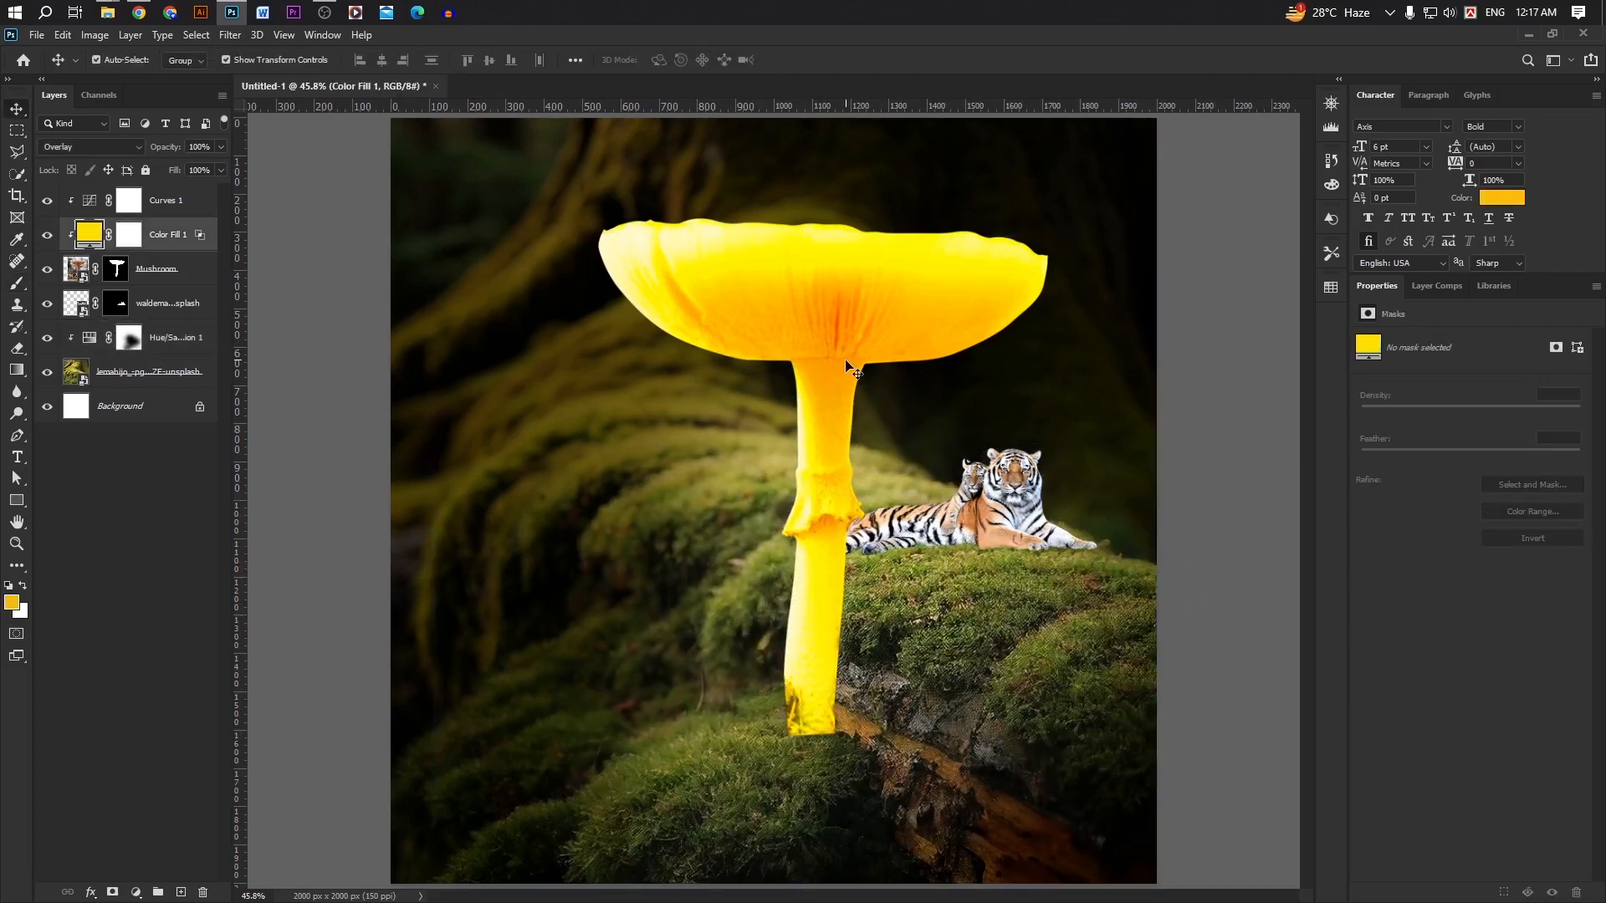
left_click(118, 243)
key("b")
mouse_move(761, 340)
left_mouse_down()
mouse_move(672, 326)
mouse_move(619, 303)
mouse_move(644, 354)
left_mouse_up()
key("bracketleft")
key("bracketleft")
key("bracketleft")
key("bracketleft")
key("bracketleft")
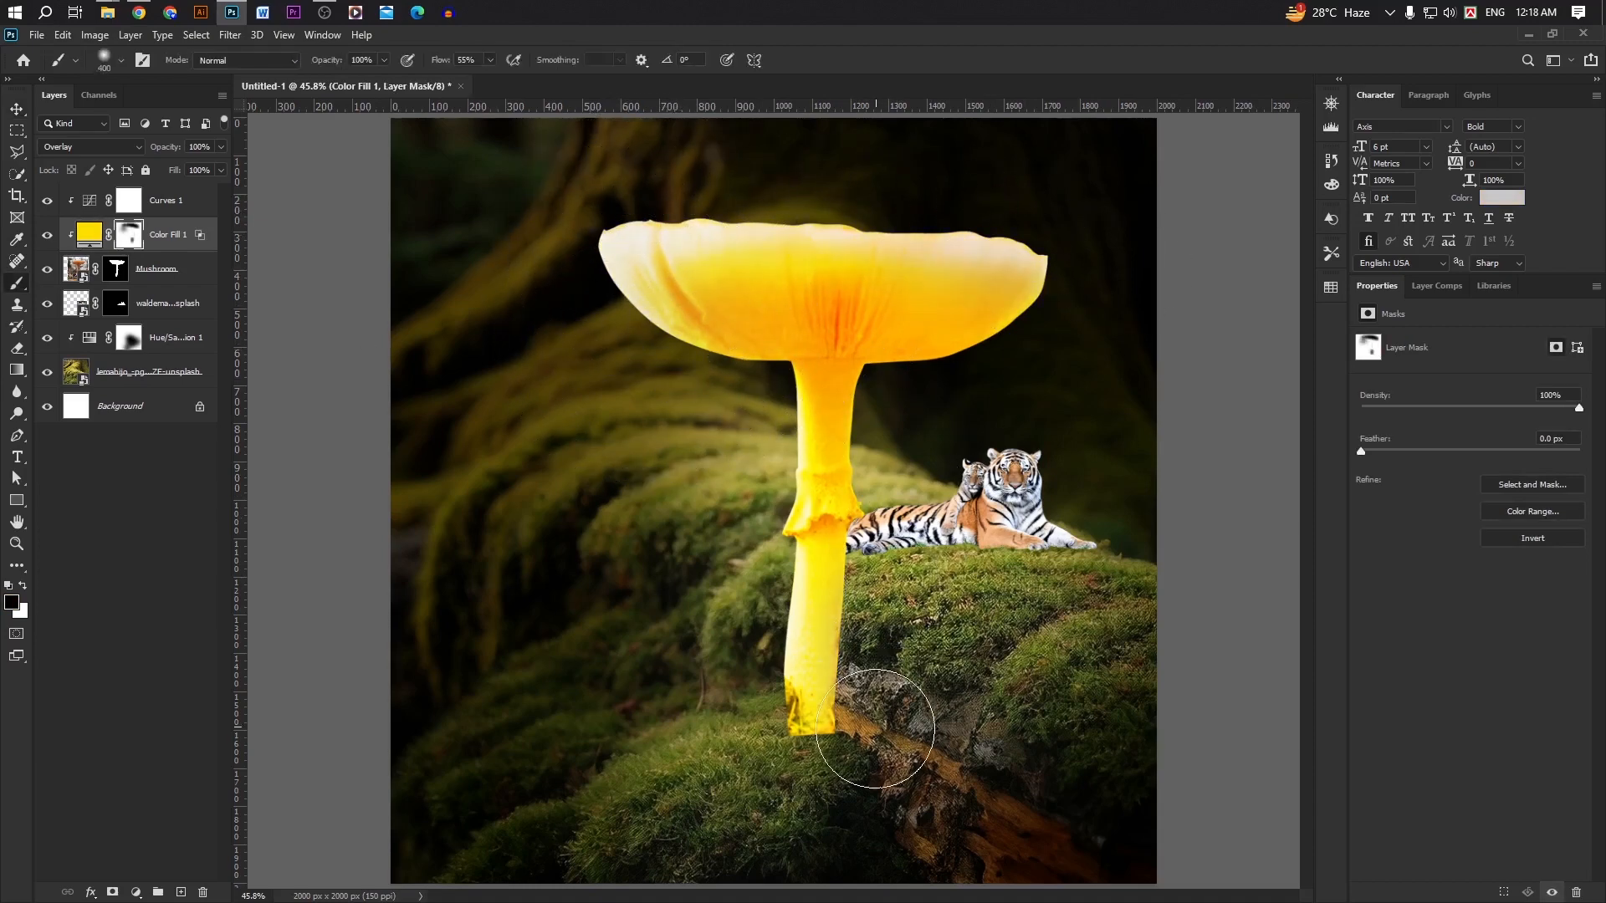
Step: Blend the stem's base into the moss by painting black on the mushroom's mask with a grass-shaped brush
key("v")
left_click(116, 268)
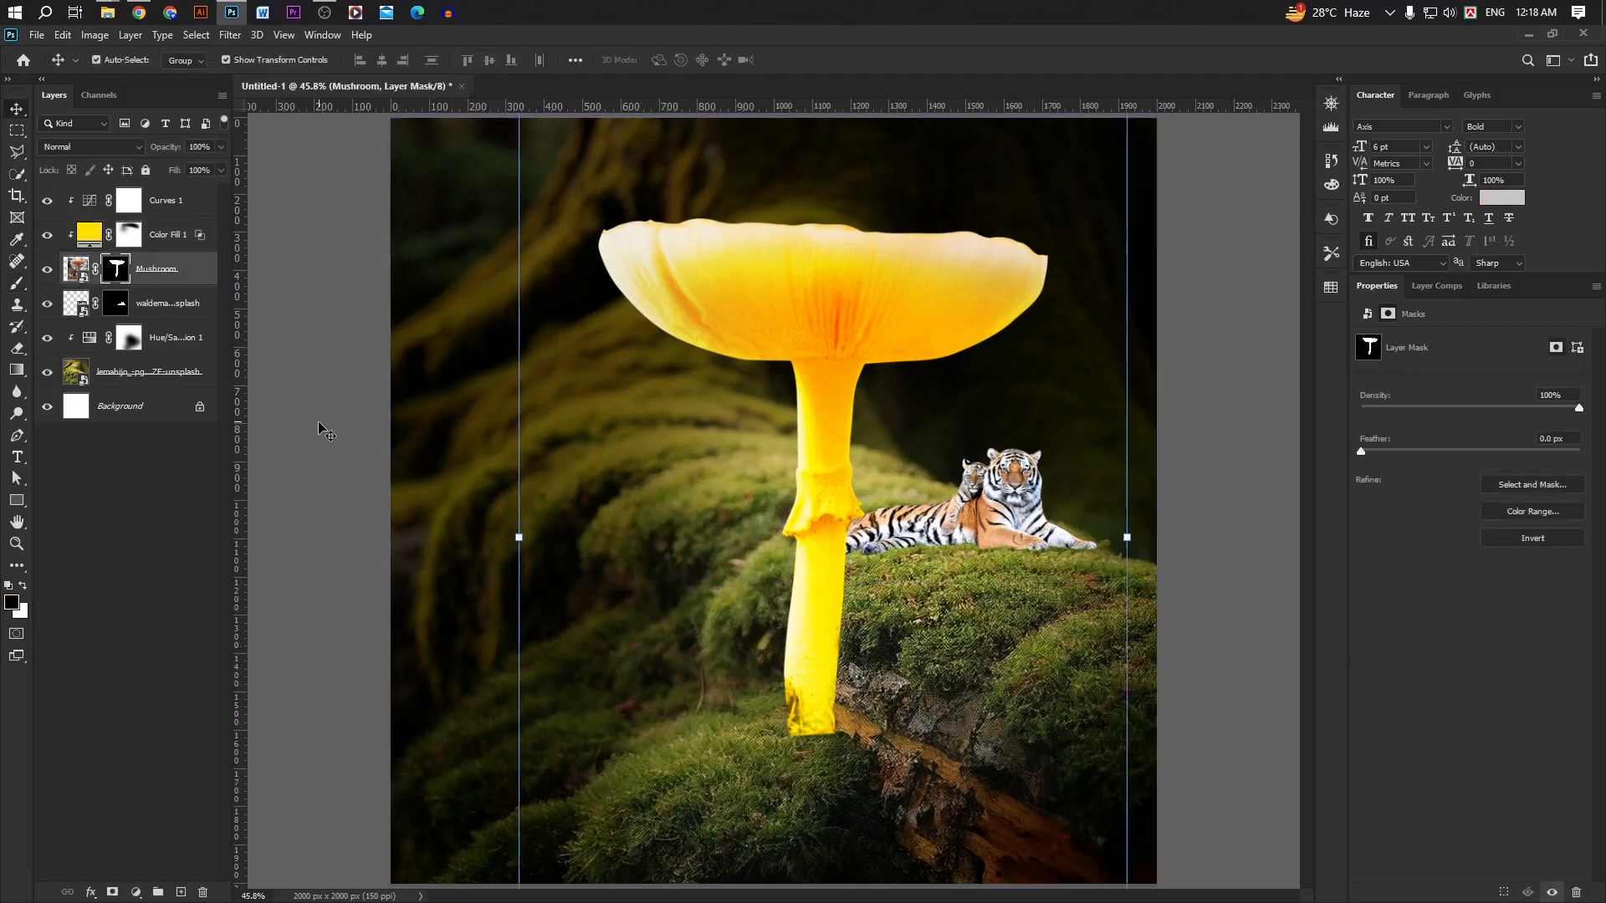
scroll(828, 869, "up", 3)
key("b")
left_click(105, 60)
left_click(124, 404)
left_click(807, 582)
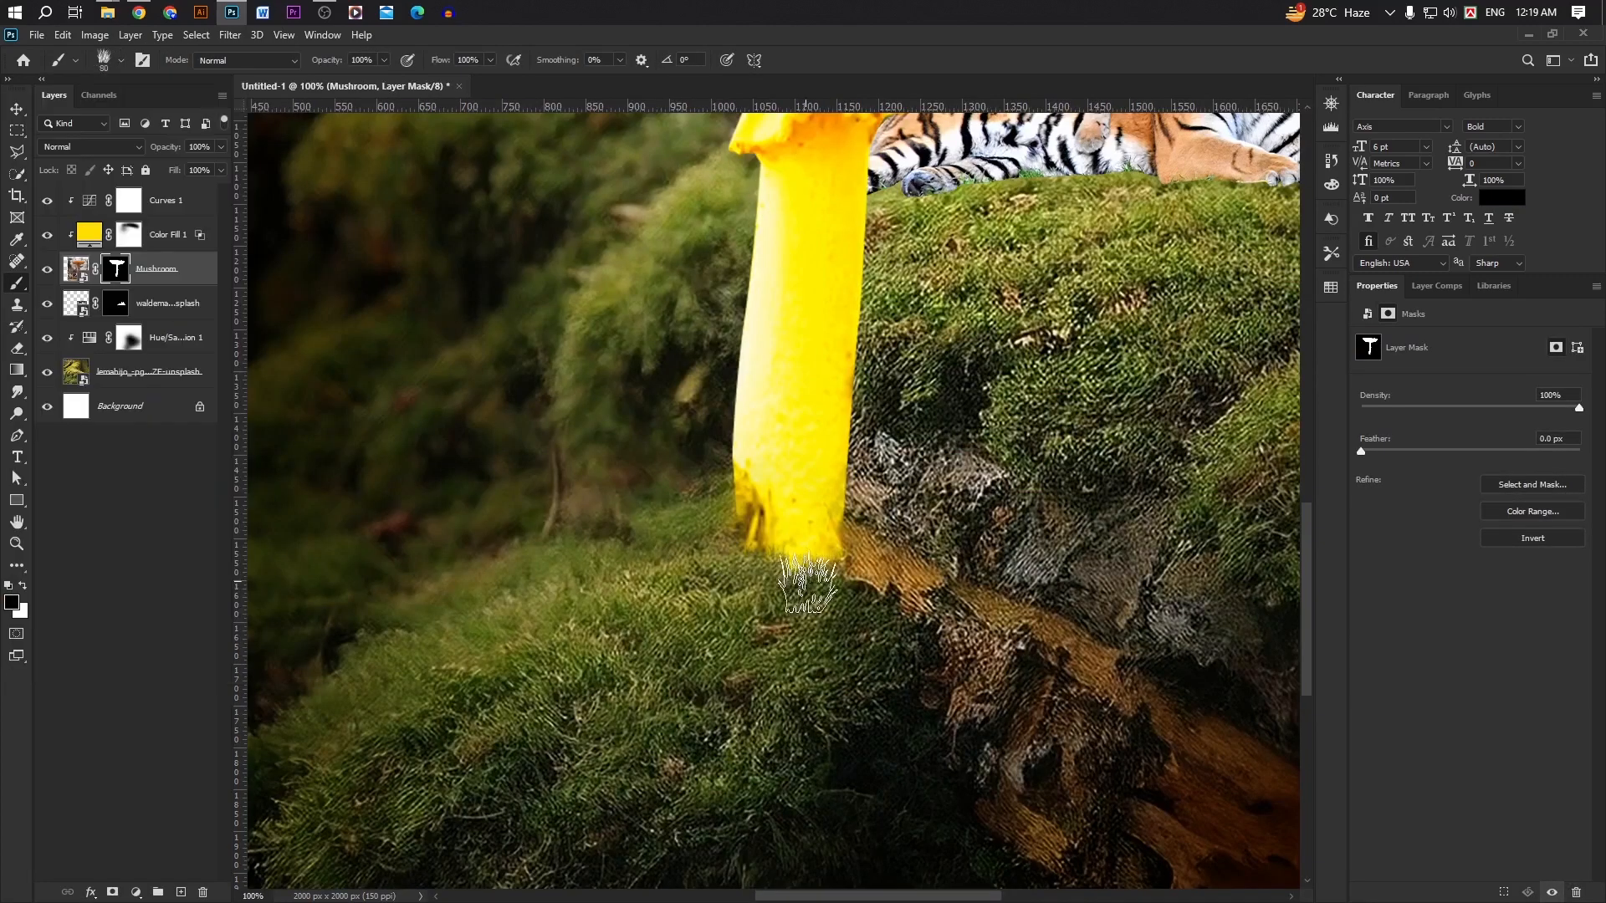
left_click_drag(818, 582, 784, 574)
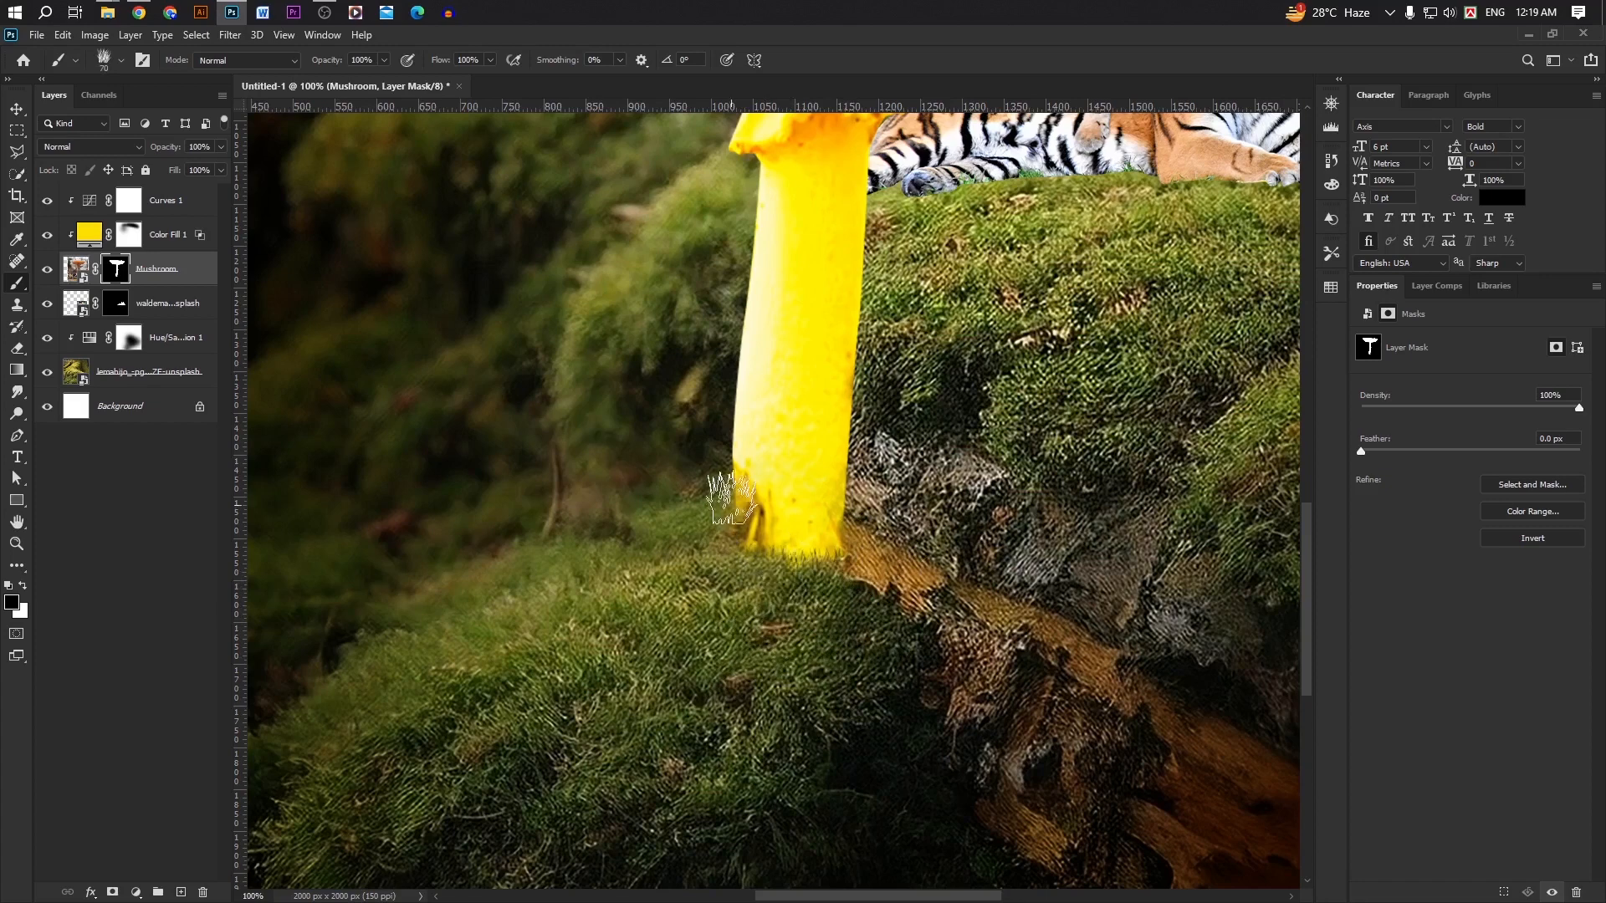
left_click_drag(732, 499, 773, 536)
key("v")
Step: Add a clipped Curves layer above the yellow fill with input 158 and output 82, invert its mask and paint darkening along the stem's base
left_click(154, 240)
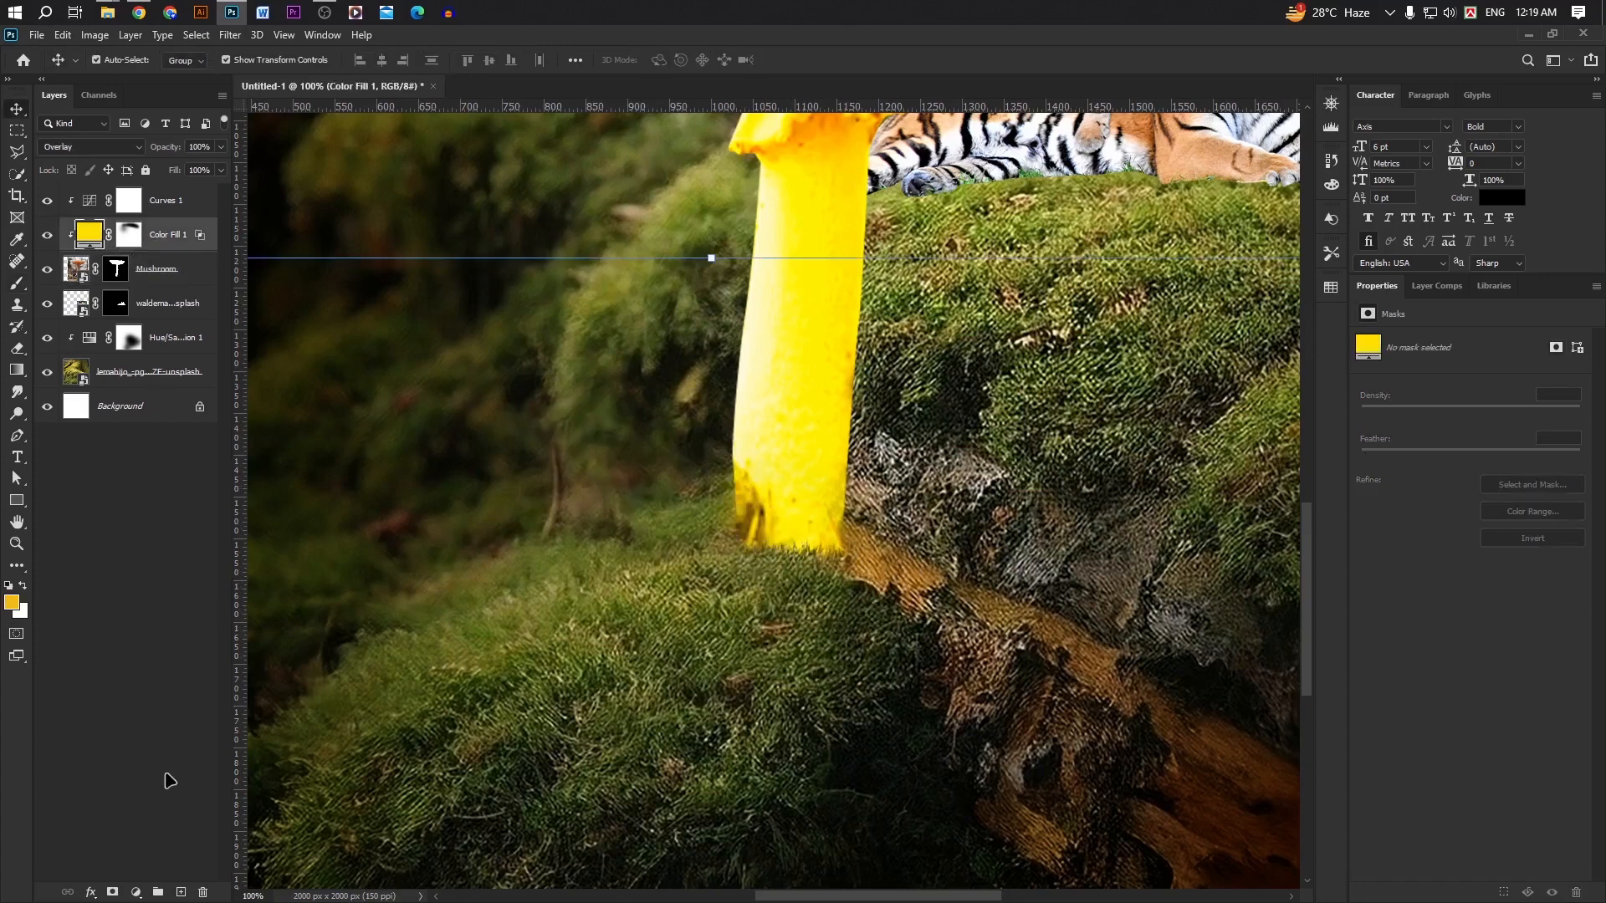
left_click(135, 891)
left_click(190, 674)
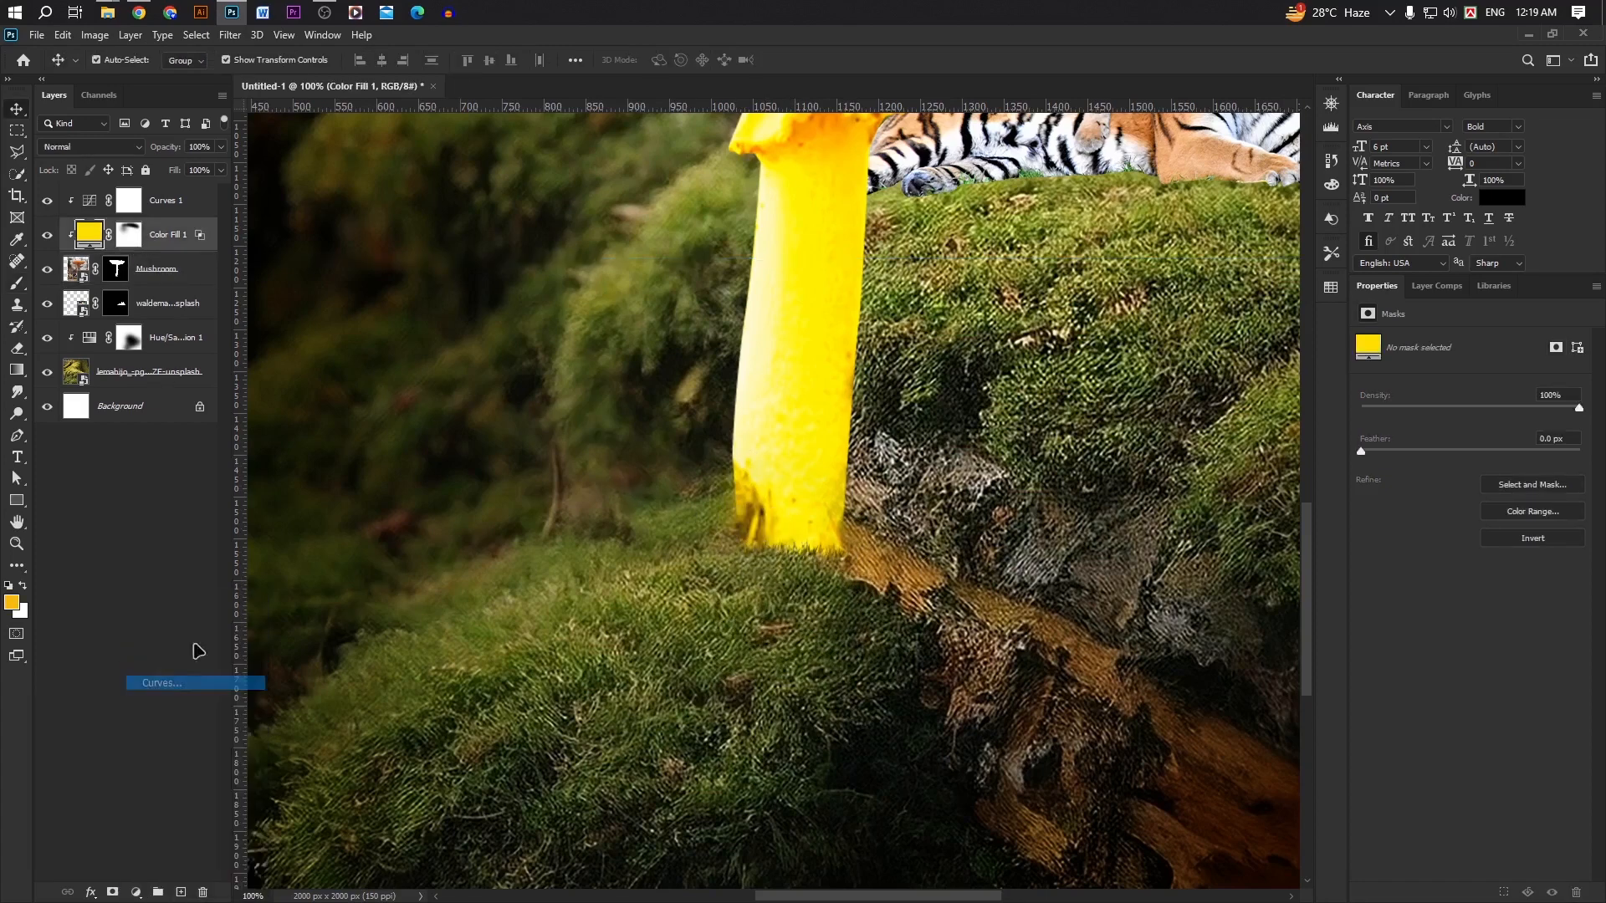
left_click_drag(1508, 451, 1508, 505)
key("ctrl+i")
key("b")
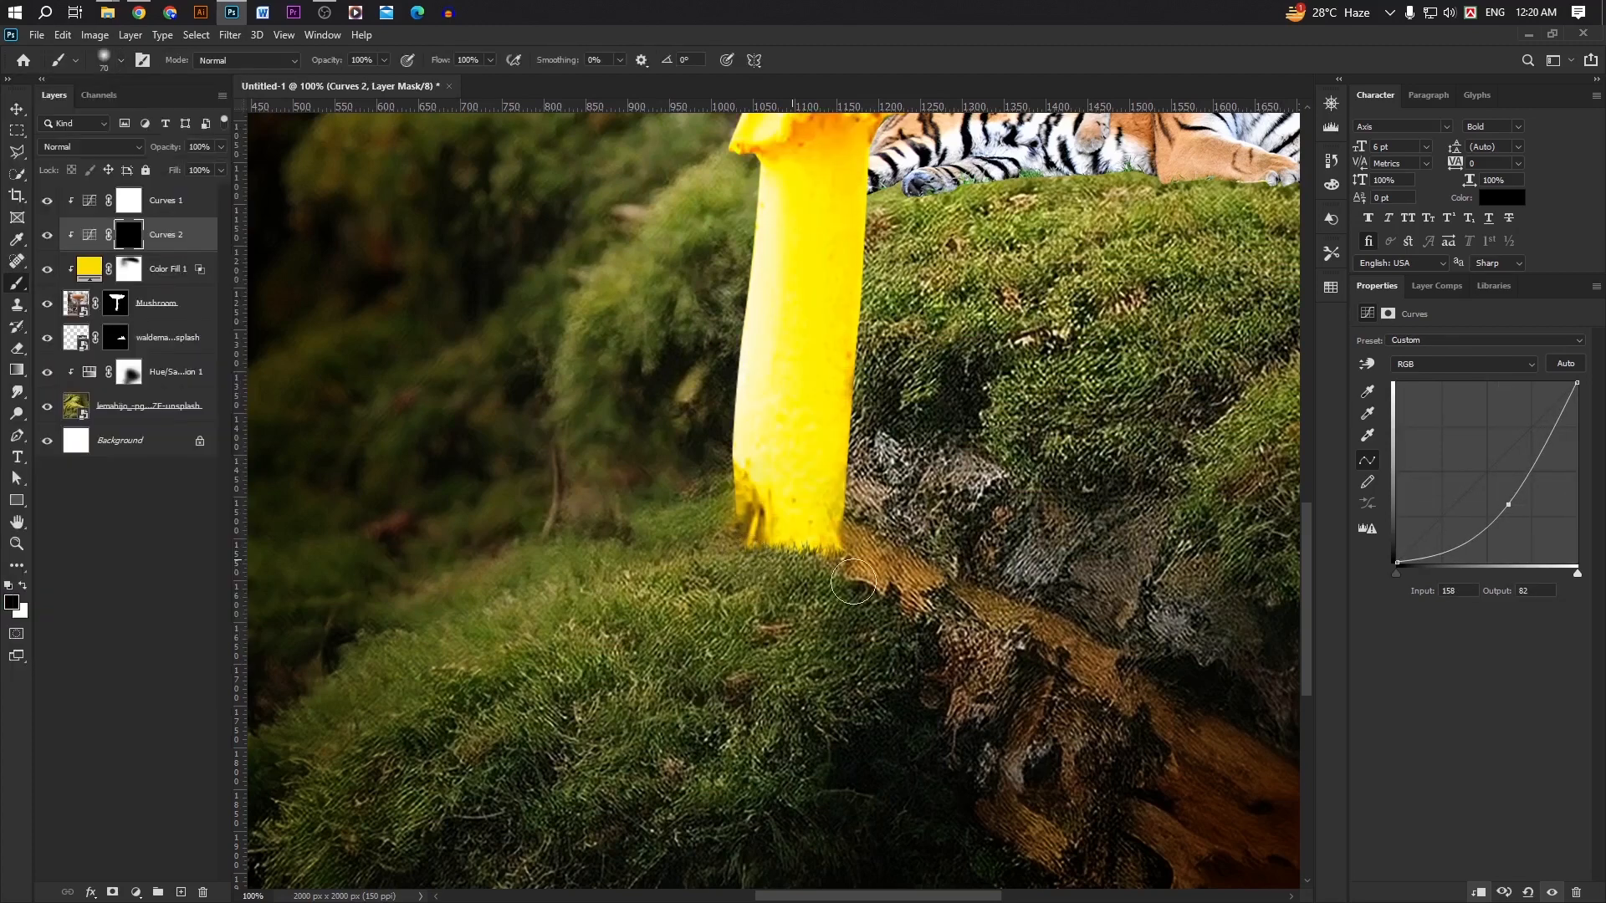
left_click_drag(732, 550, 904, 598)
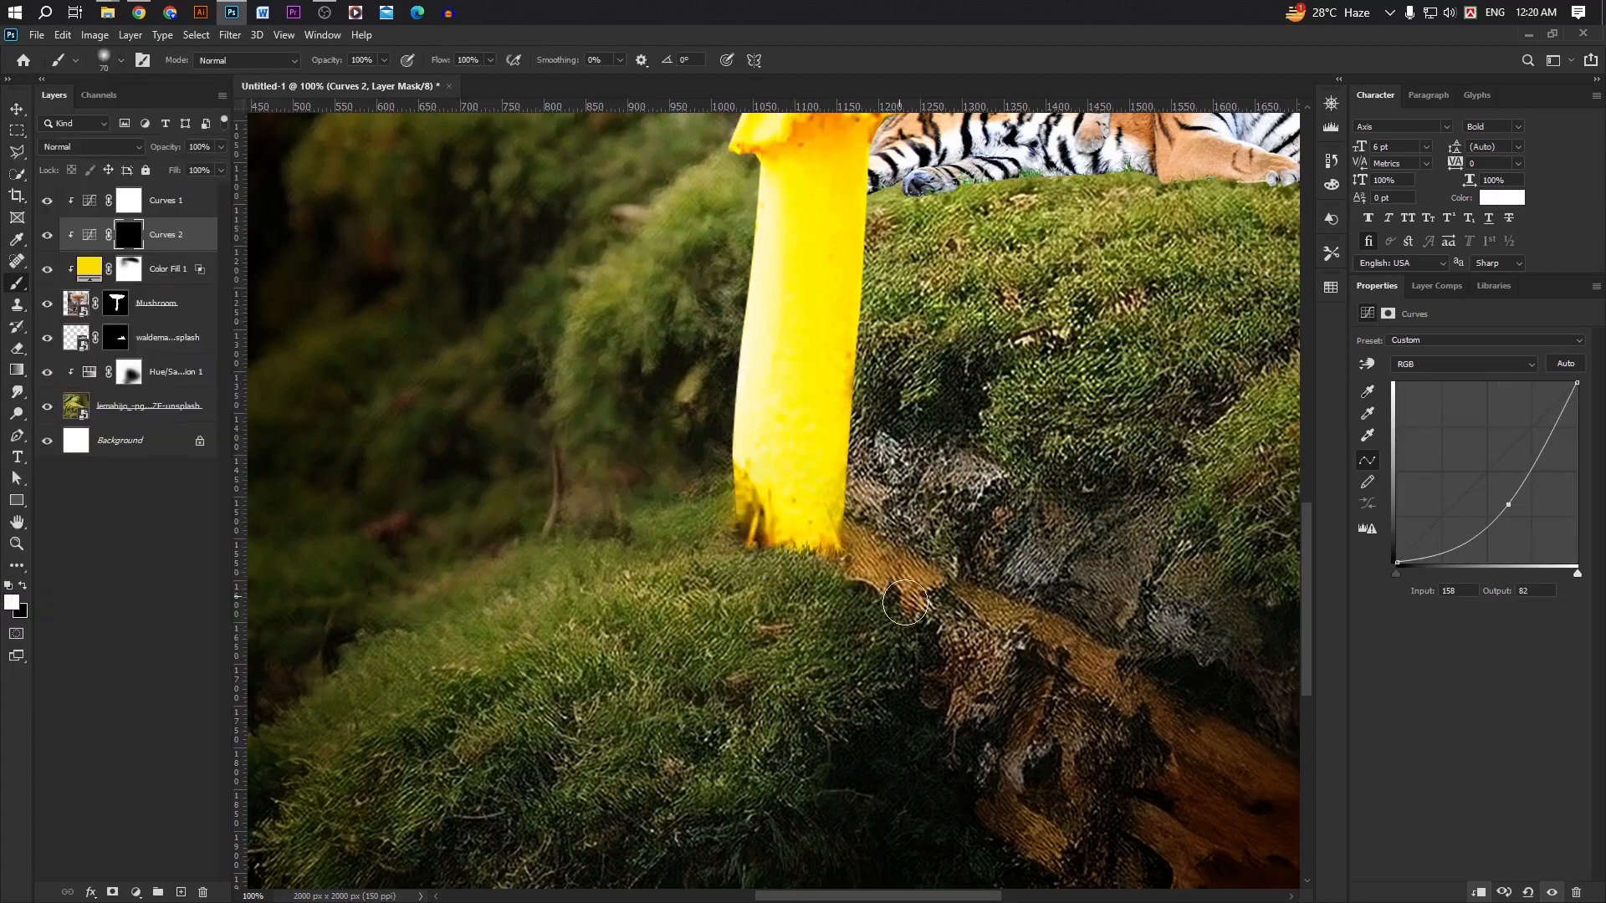
Step: Paint a black shadow beside the stem's base on a new layer below the mushroom, set to Multiply at 58% opacity, and soften it
scroll(903, 598, "down", 2)
key("v")
mouse_move(878, 422)
left_mouse_down()
mouse_move(866, 577)
mouse_move(962, 660)
left_mouse_up()
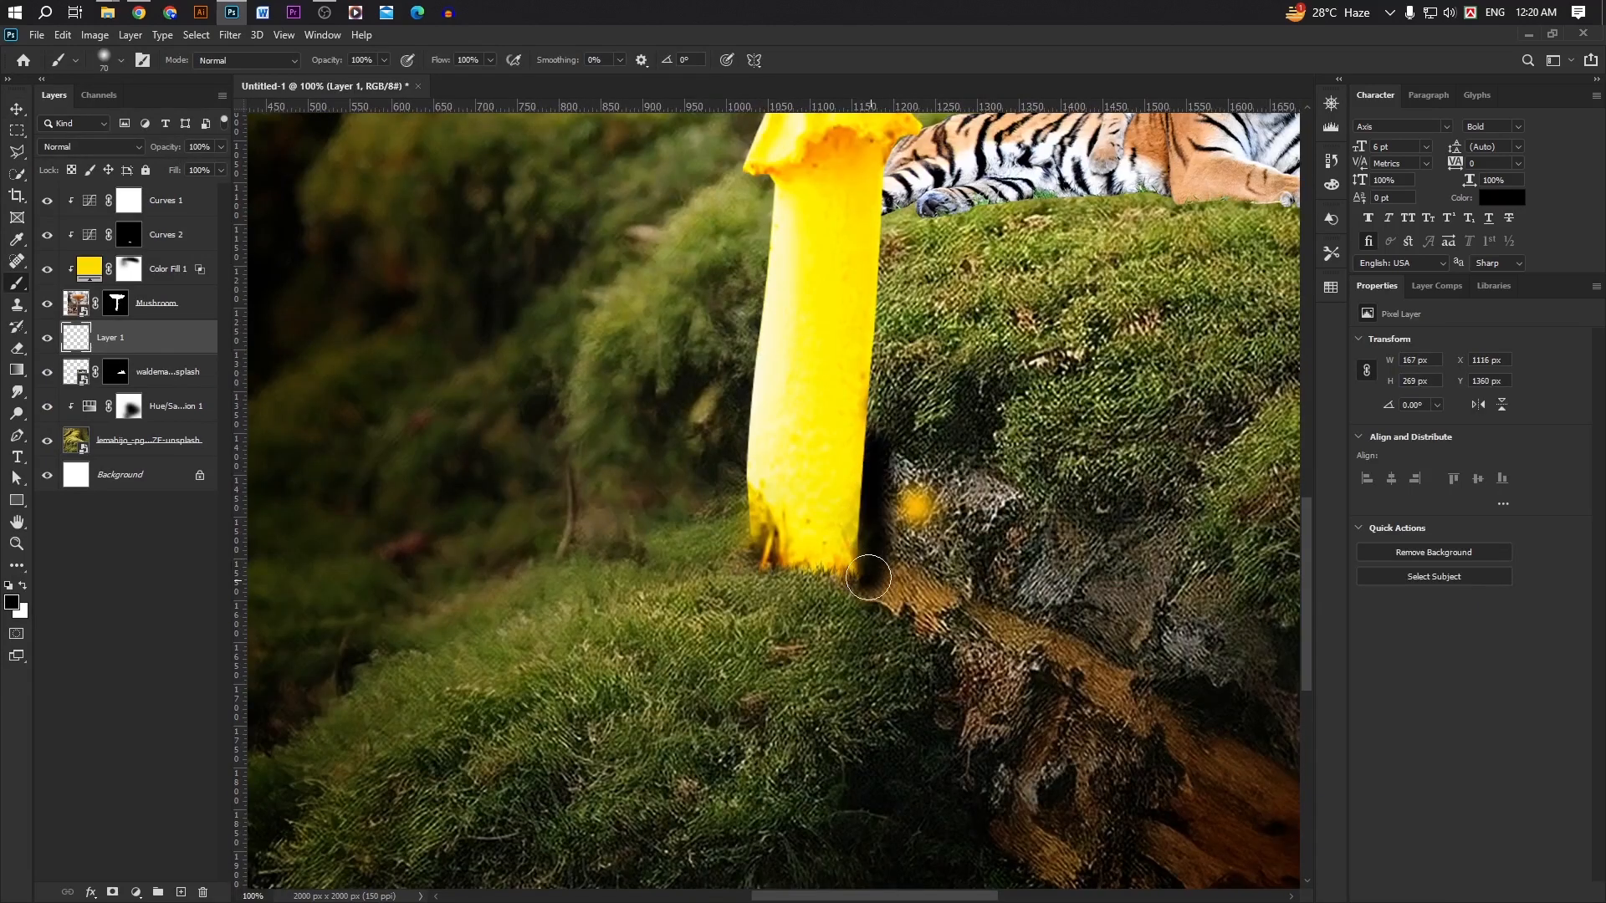
left_click(90, 147)
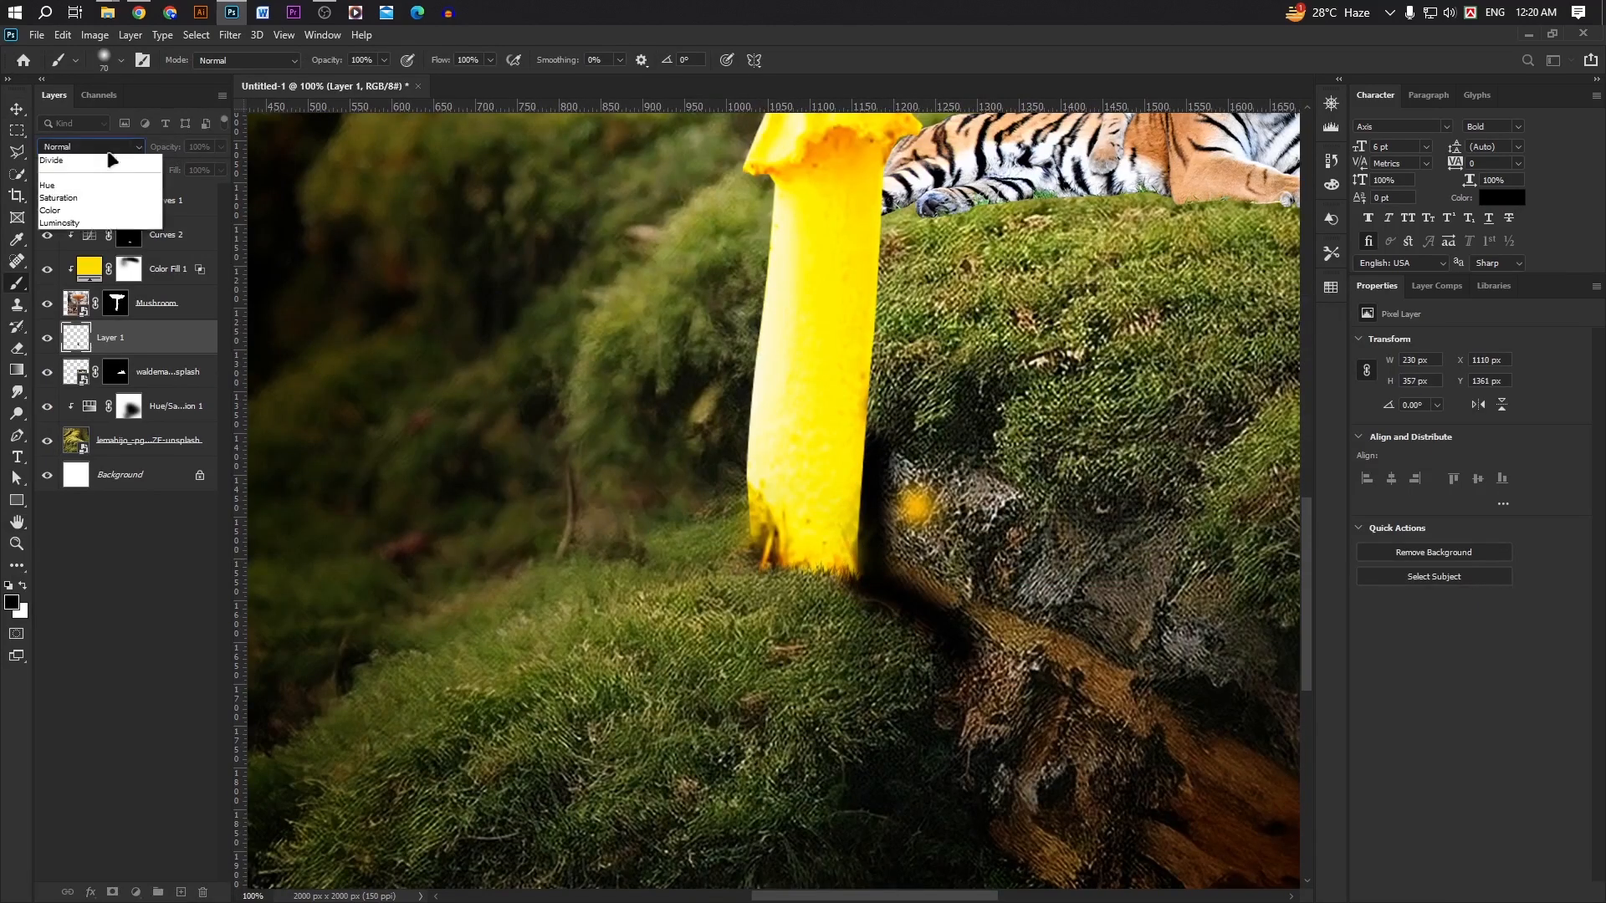
left_click(90, 208)
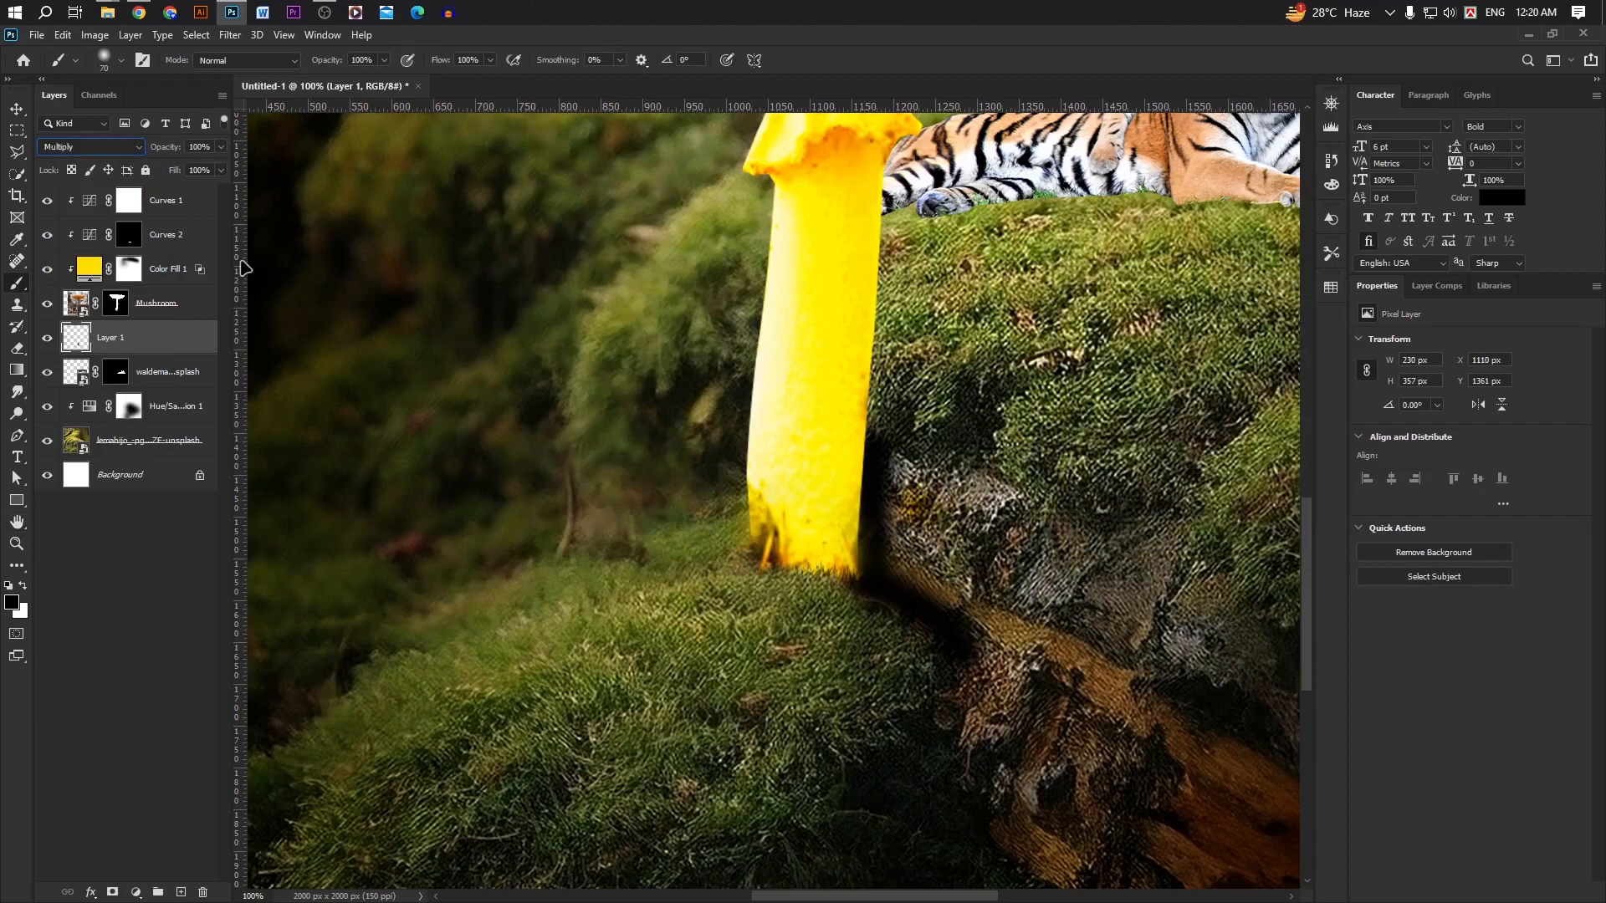
left_click_drag(185, 176, 173, 171)
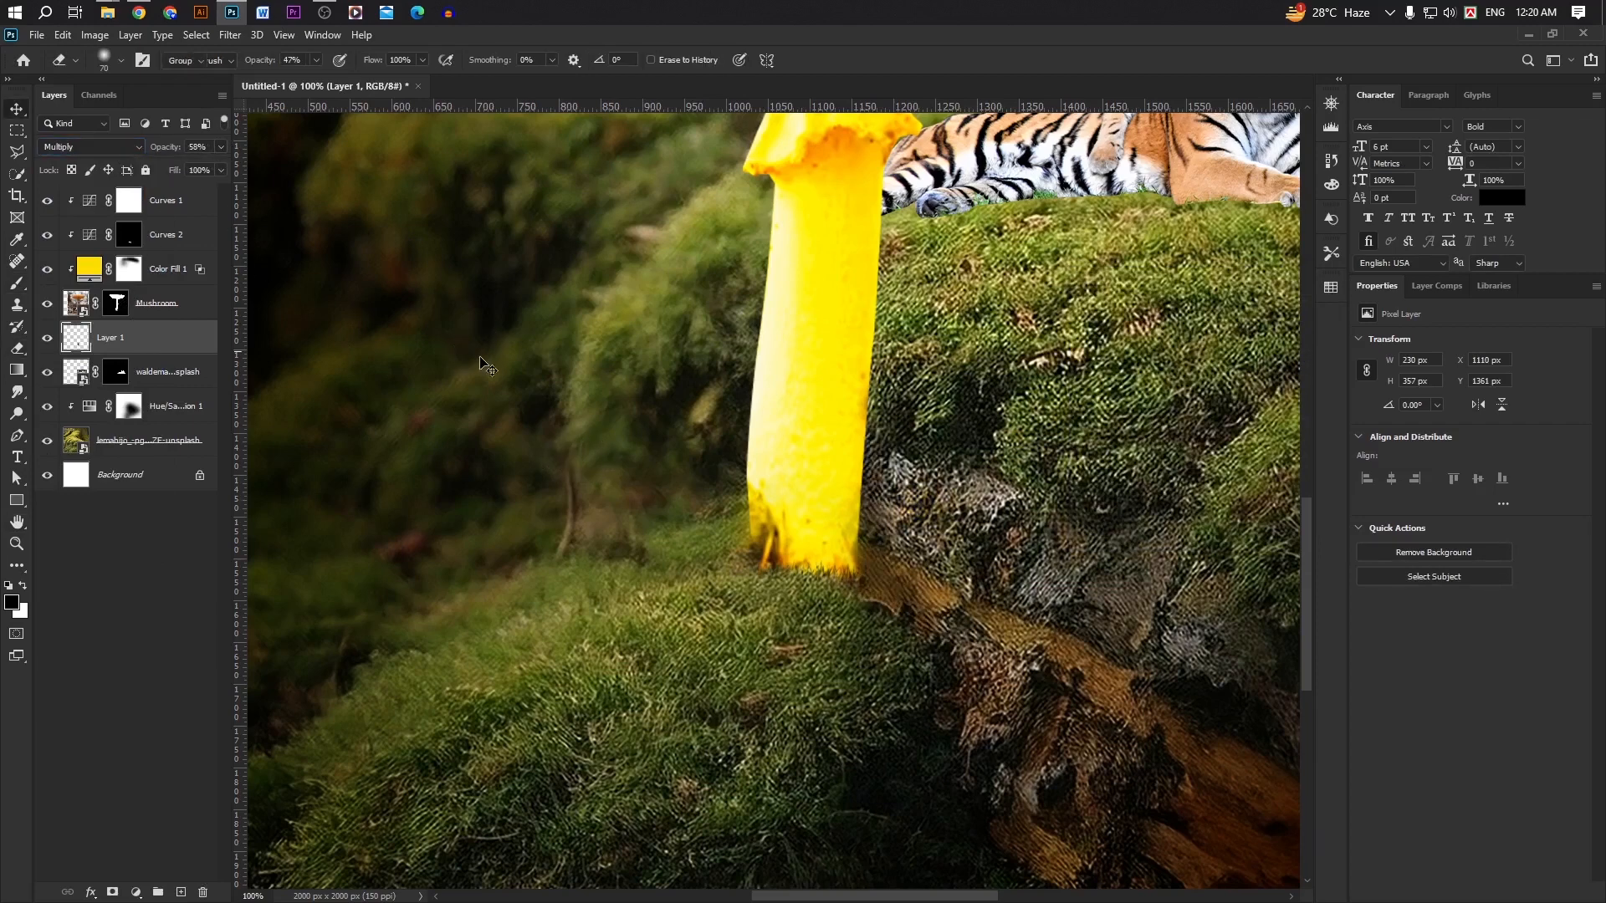
Step: Give the mushroom layer a yellow (fff002) outer glow in Hard Light mode with 64% opacity and 50 px size
key("v")
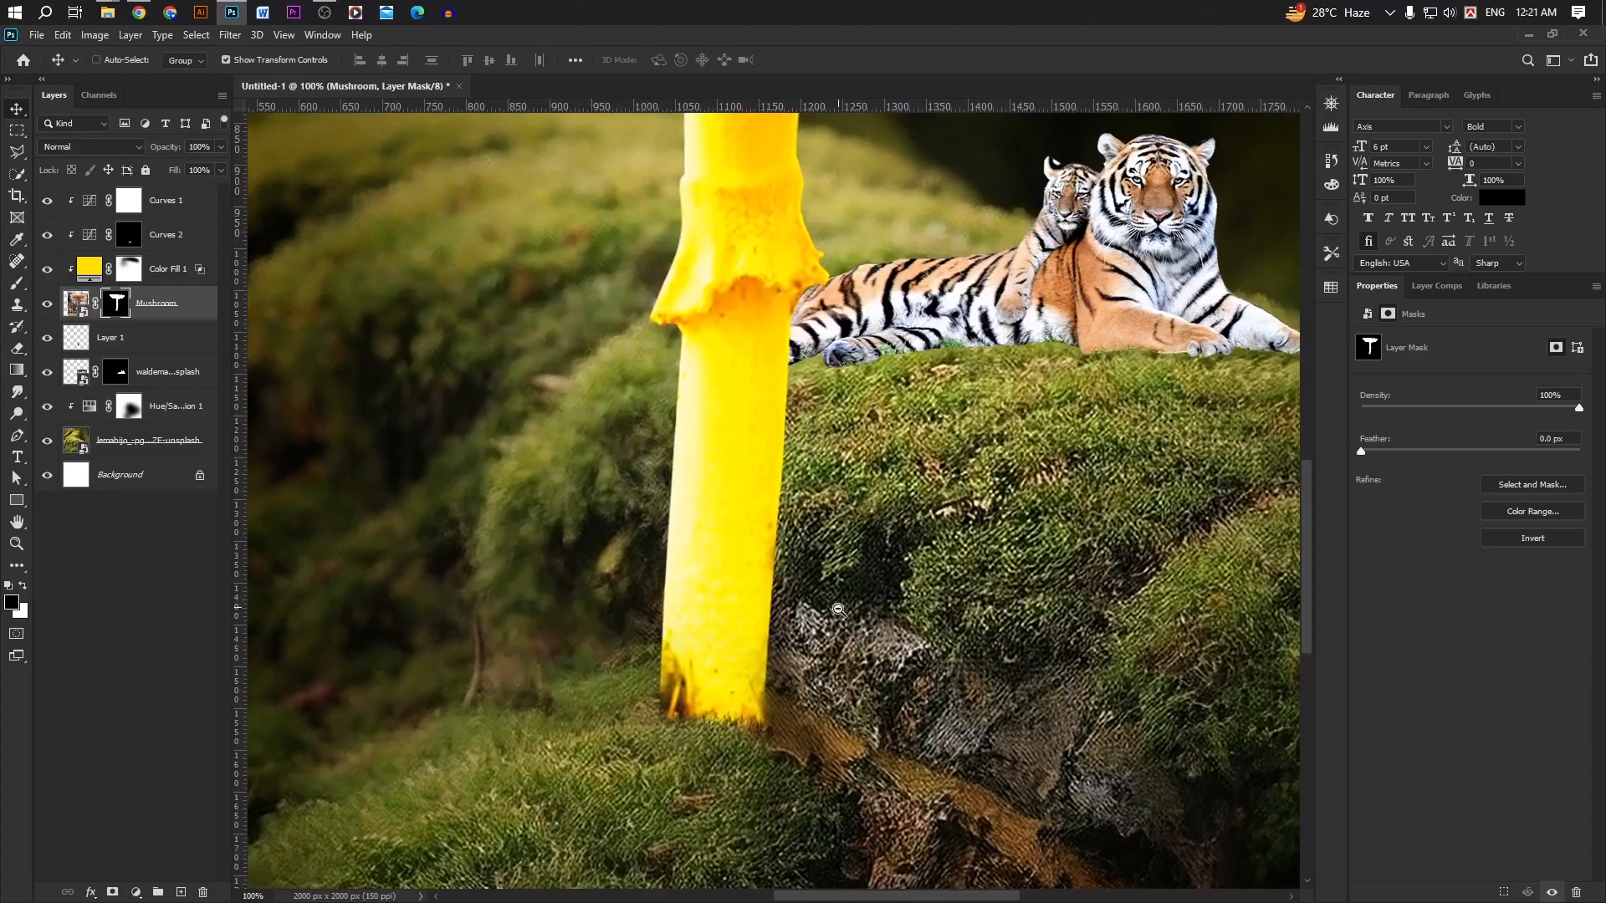
key("ctrl+minus")
scroll(886, 578, "up", 2)
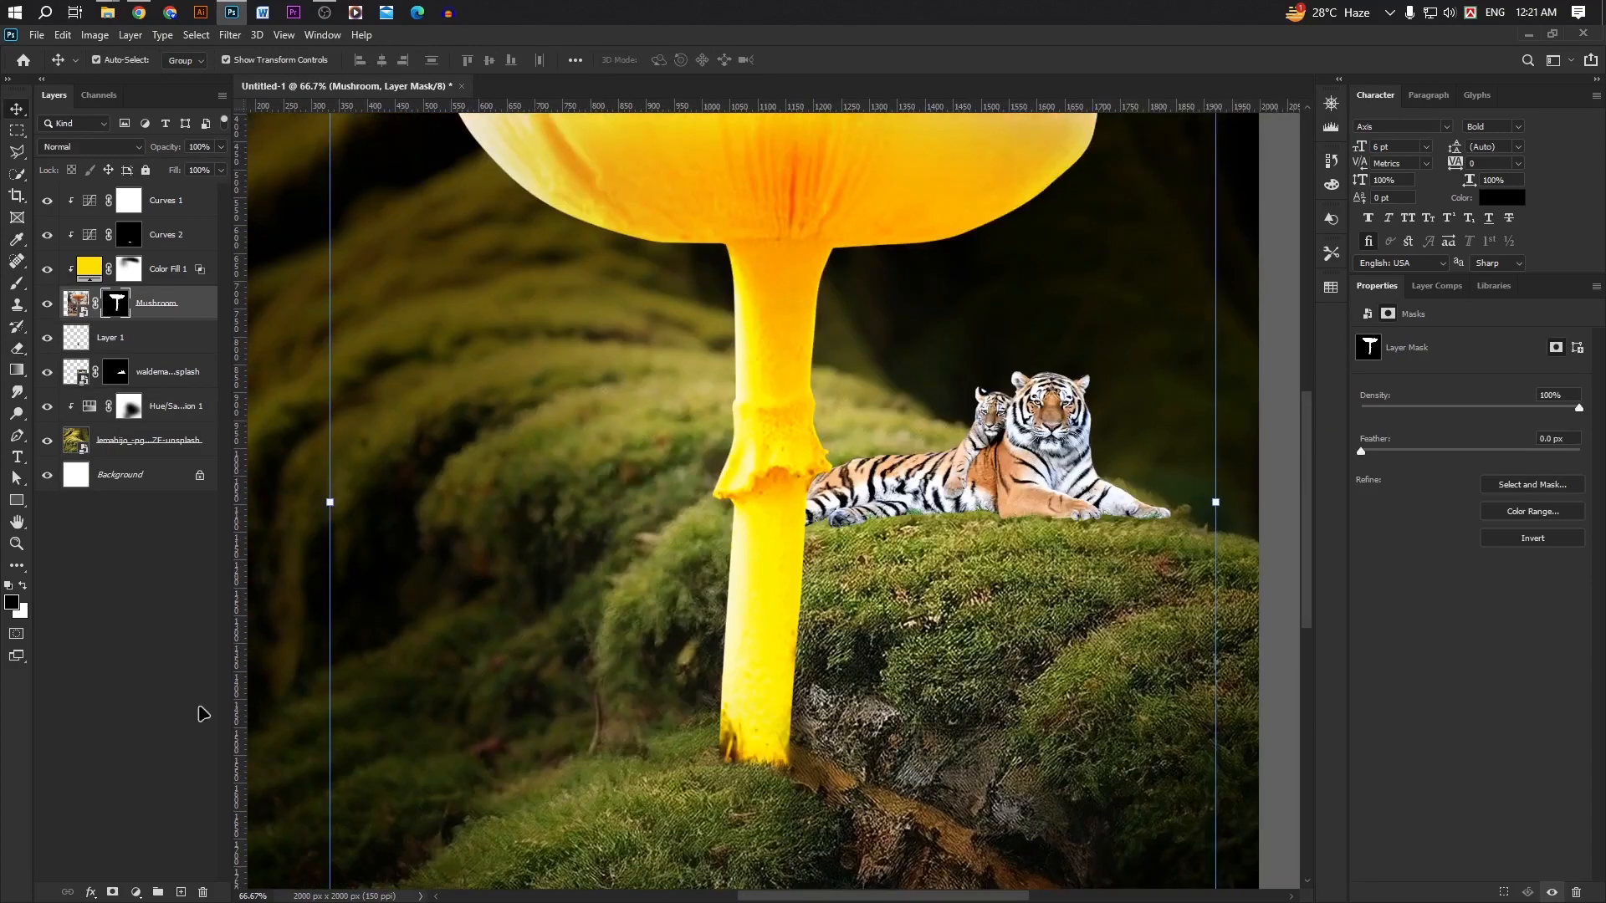
left_click(91, 893)
key("Escape")
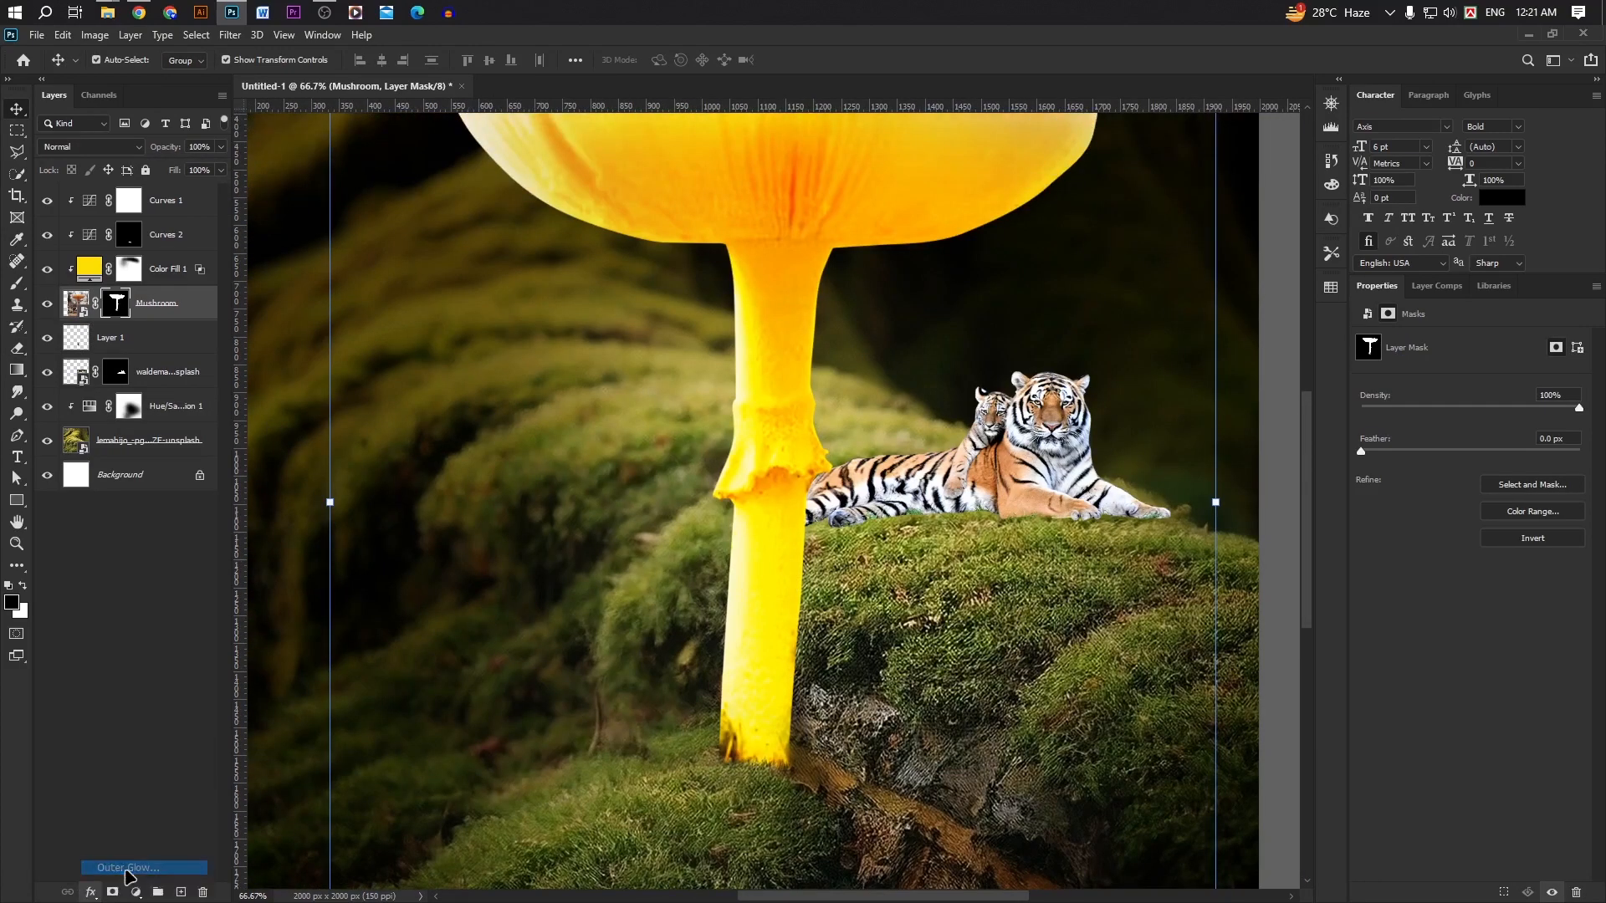
key("h")
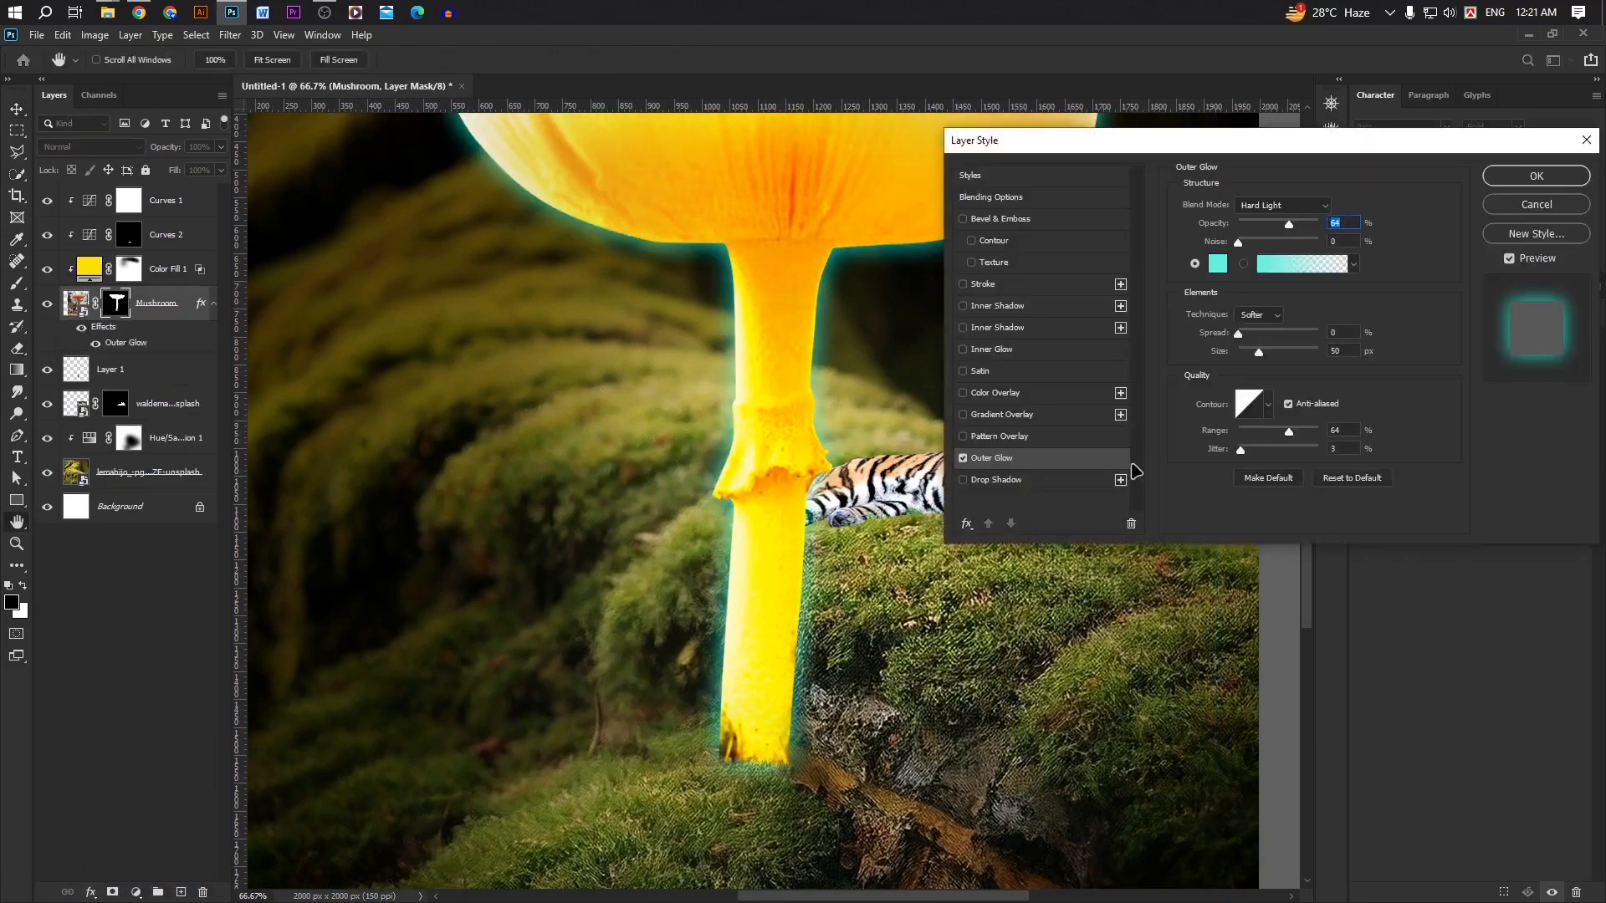
left_click(1217, 264)
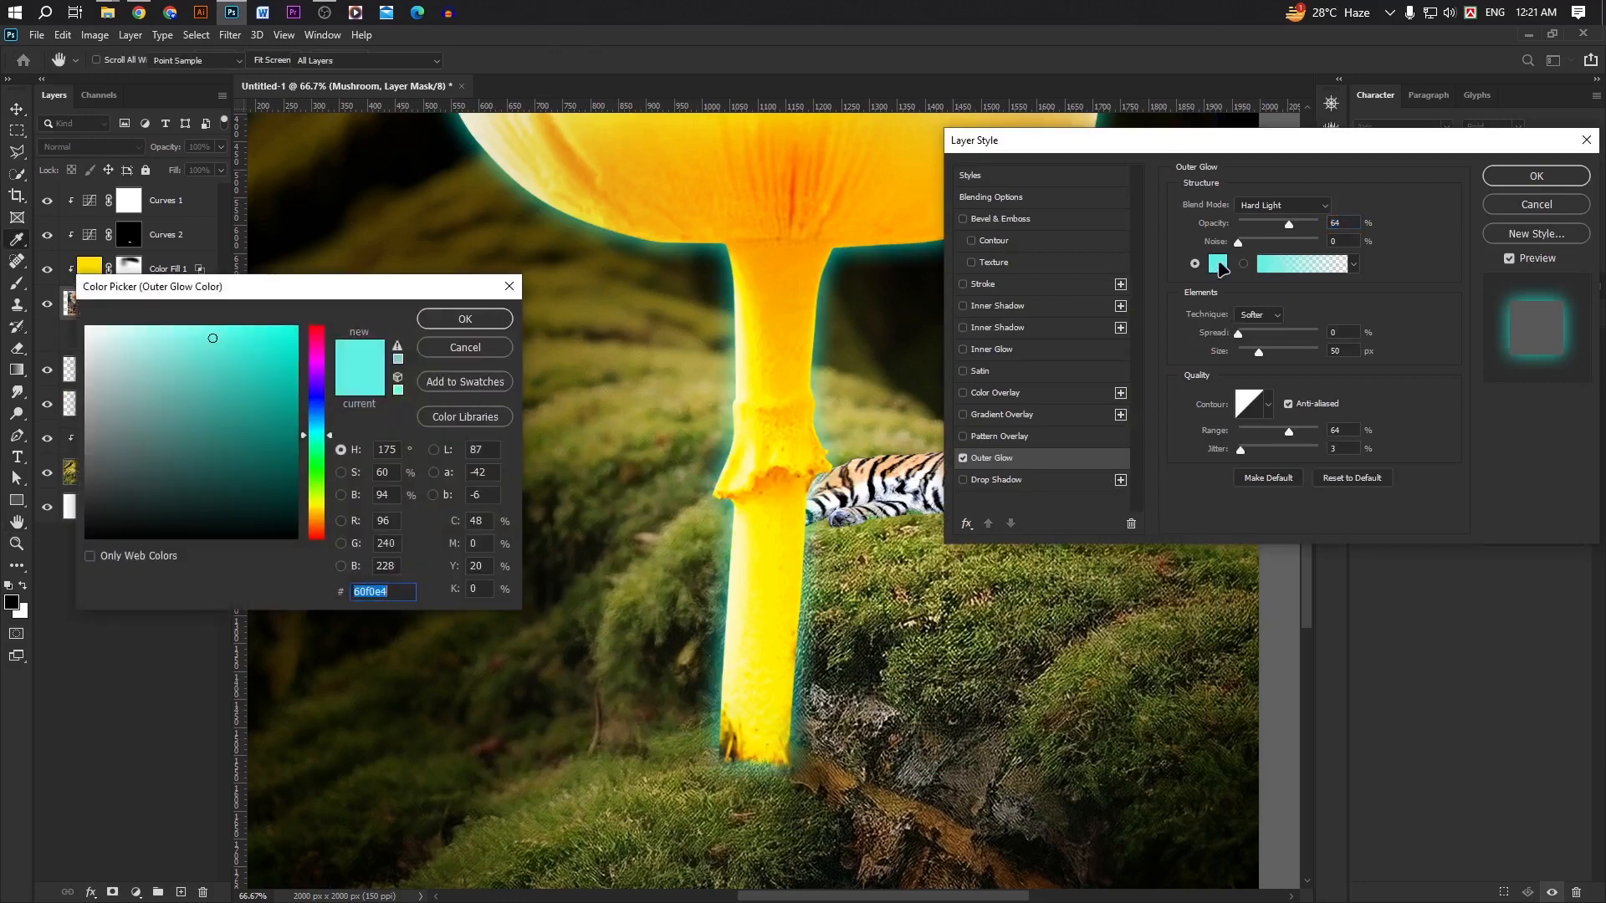
left_click(318, 498)
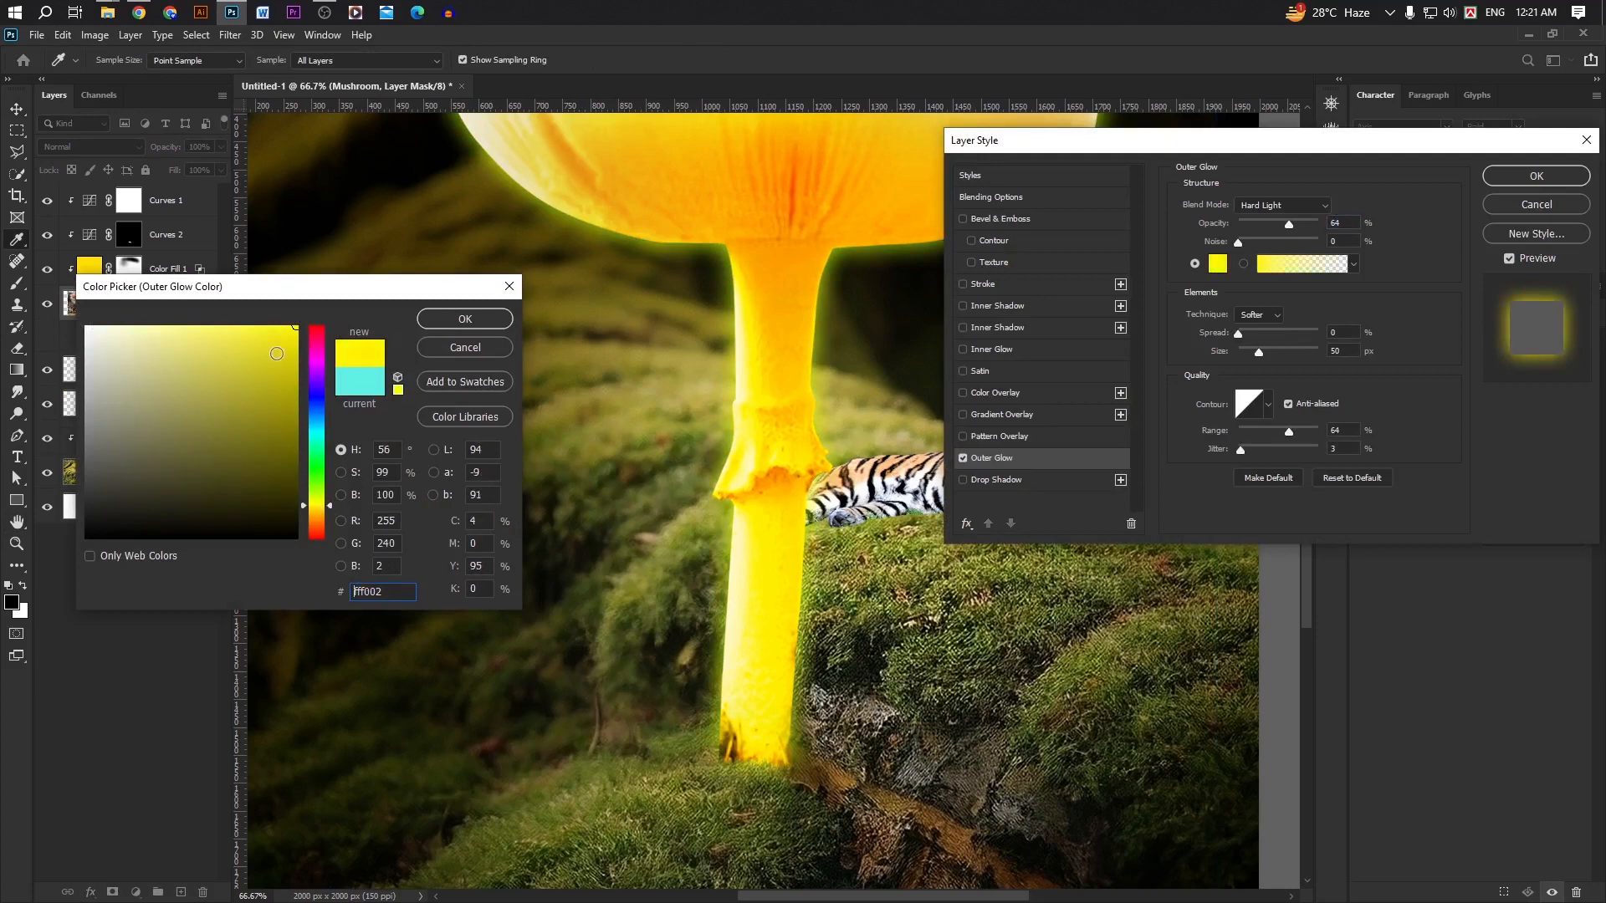
left_click(482, 320)
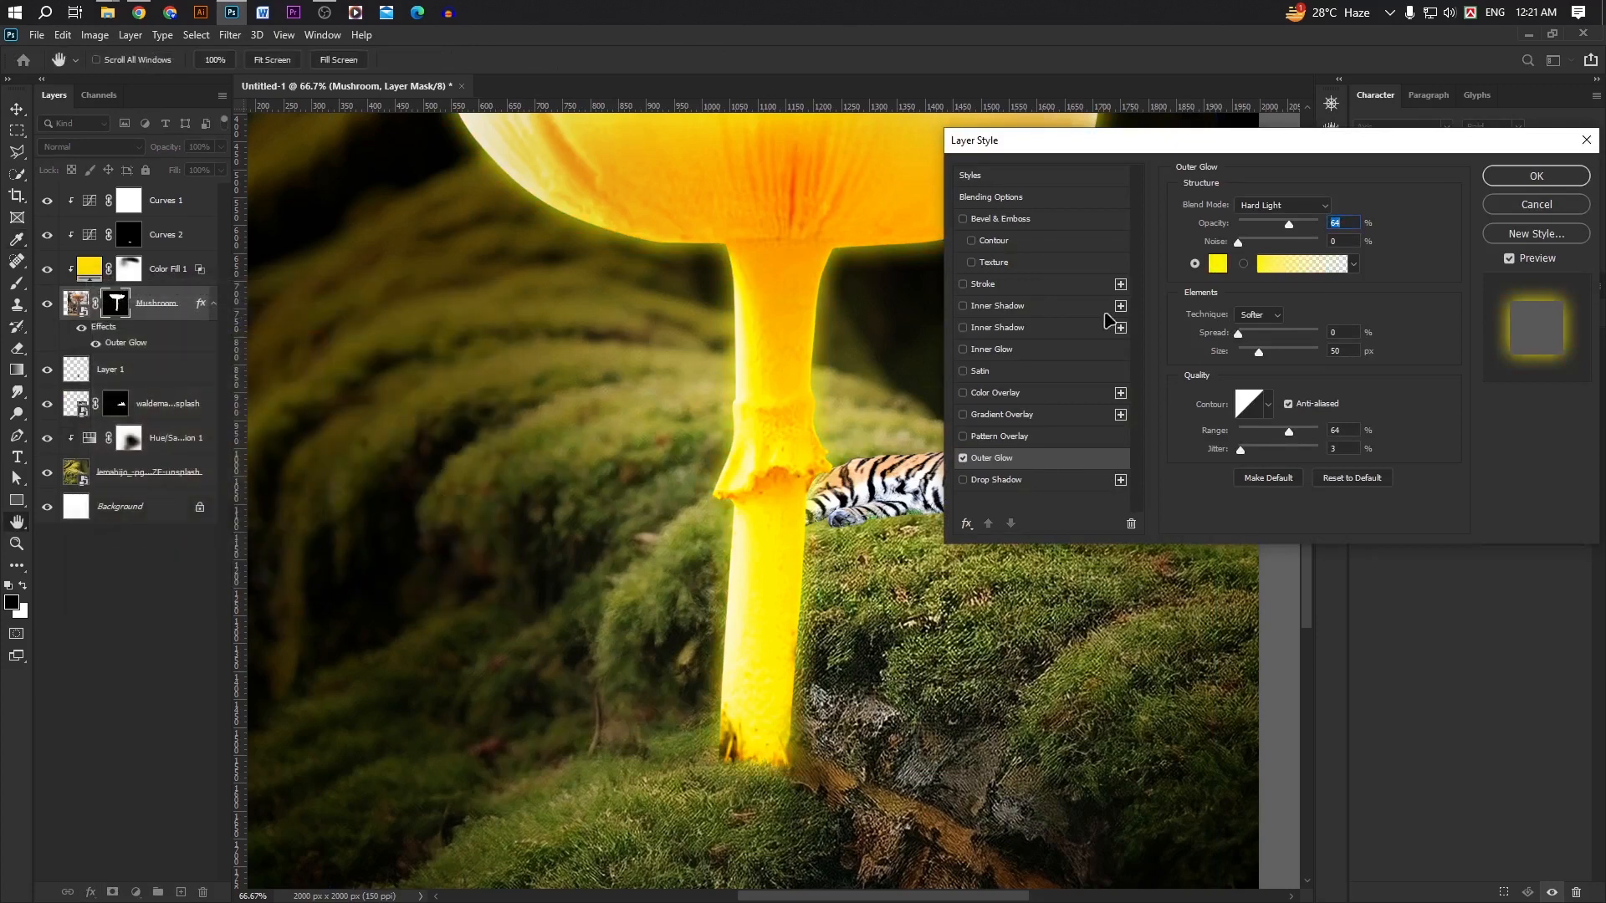
left_click(1505, 176)
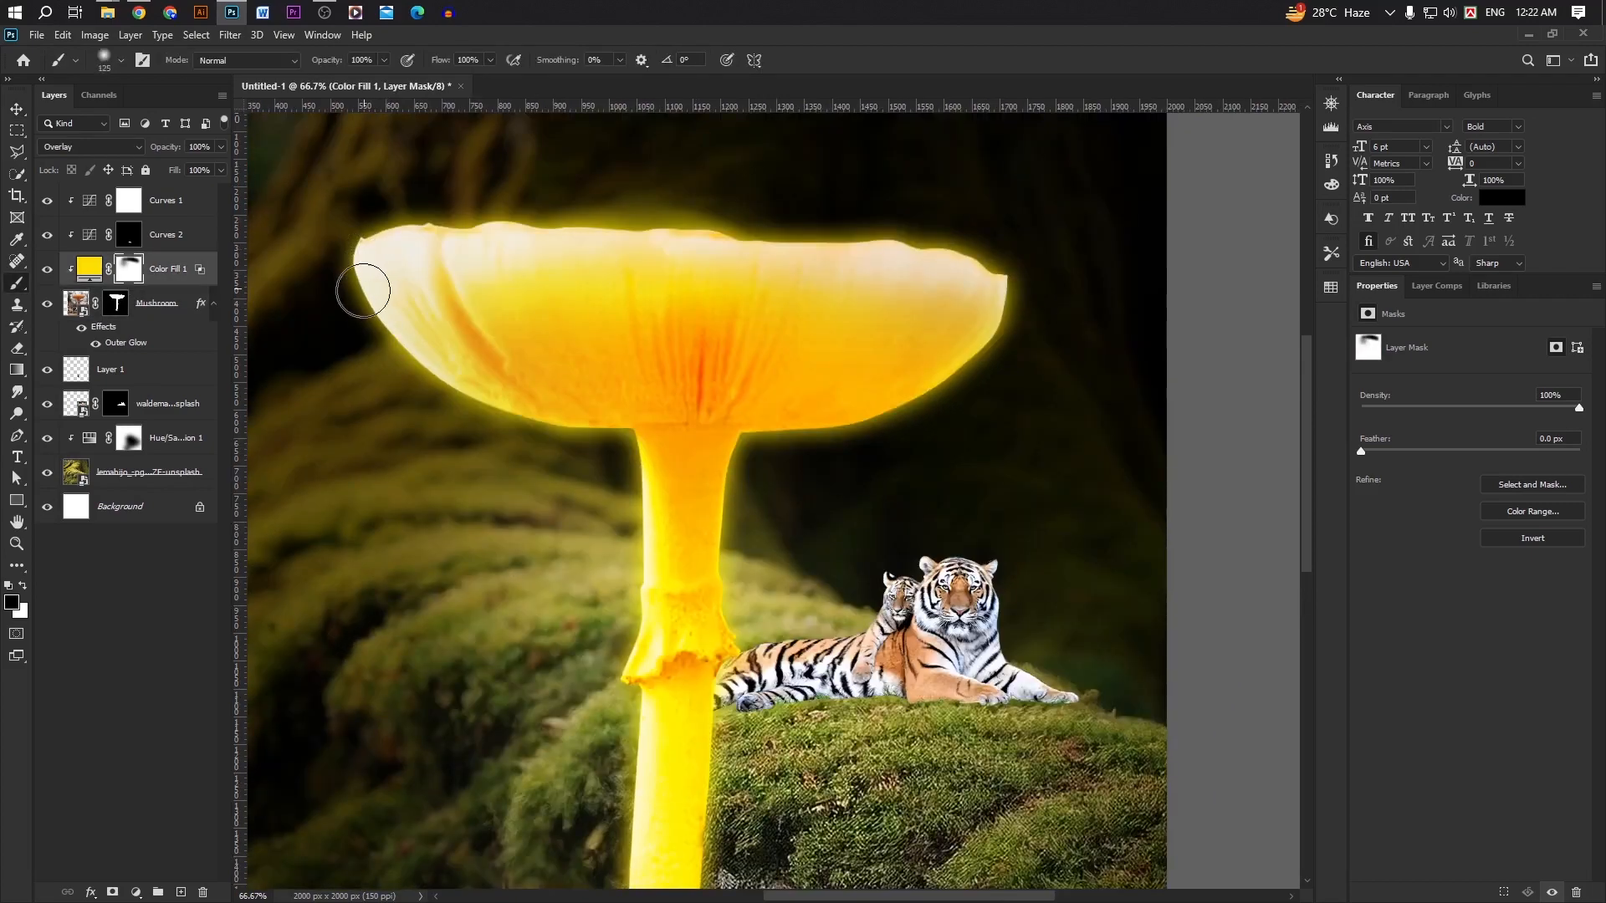
Step: Mask out more of the yellow fill along the cap's upper rim and left edge with a larger soft black brush
mouse_move(368, 257)
left_mouse_down()
mouse_move(961, 247)
mouse_move(412, 233)
left_mouse_up()
key("bracketright")
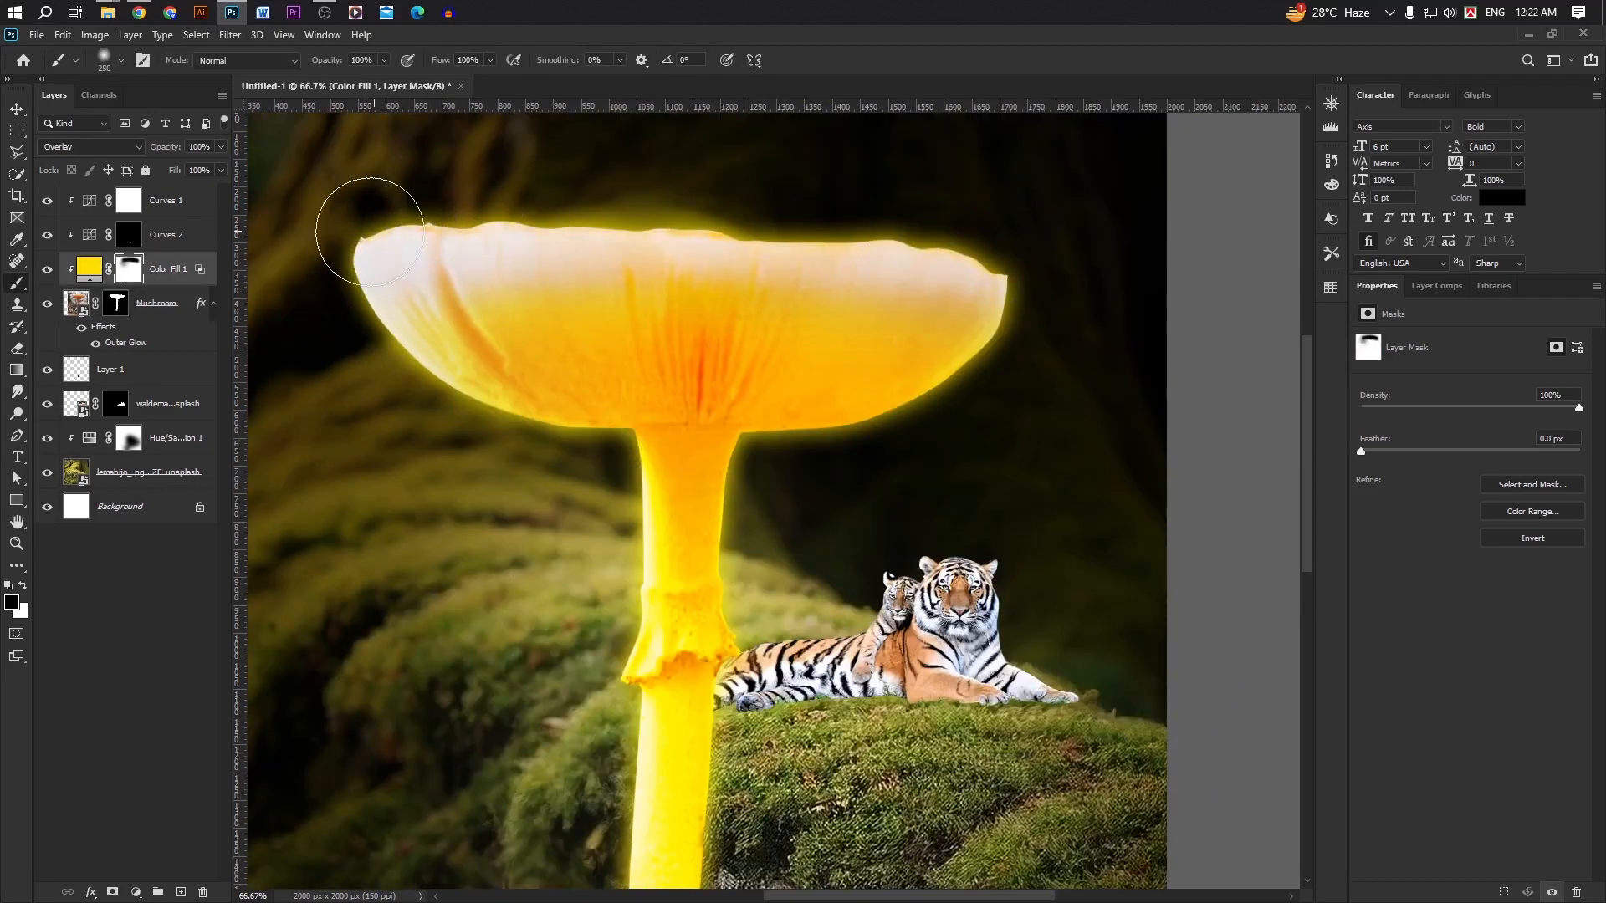
mouse_move(401, 394)
left_mouse_down()
mouse_move(467, 409)
mouse_move(466, 443)
left_mouse_up()
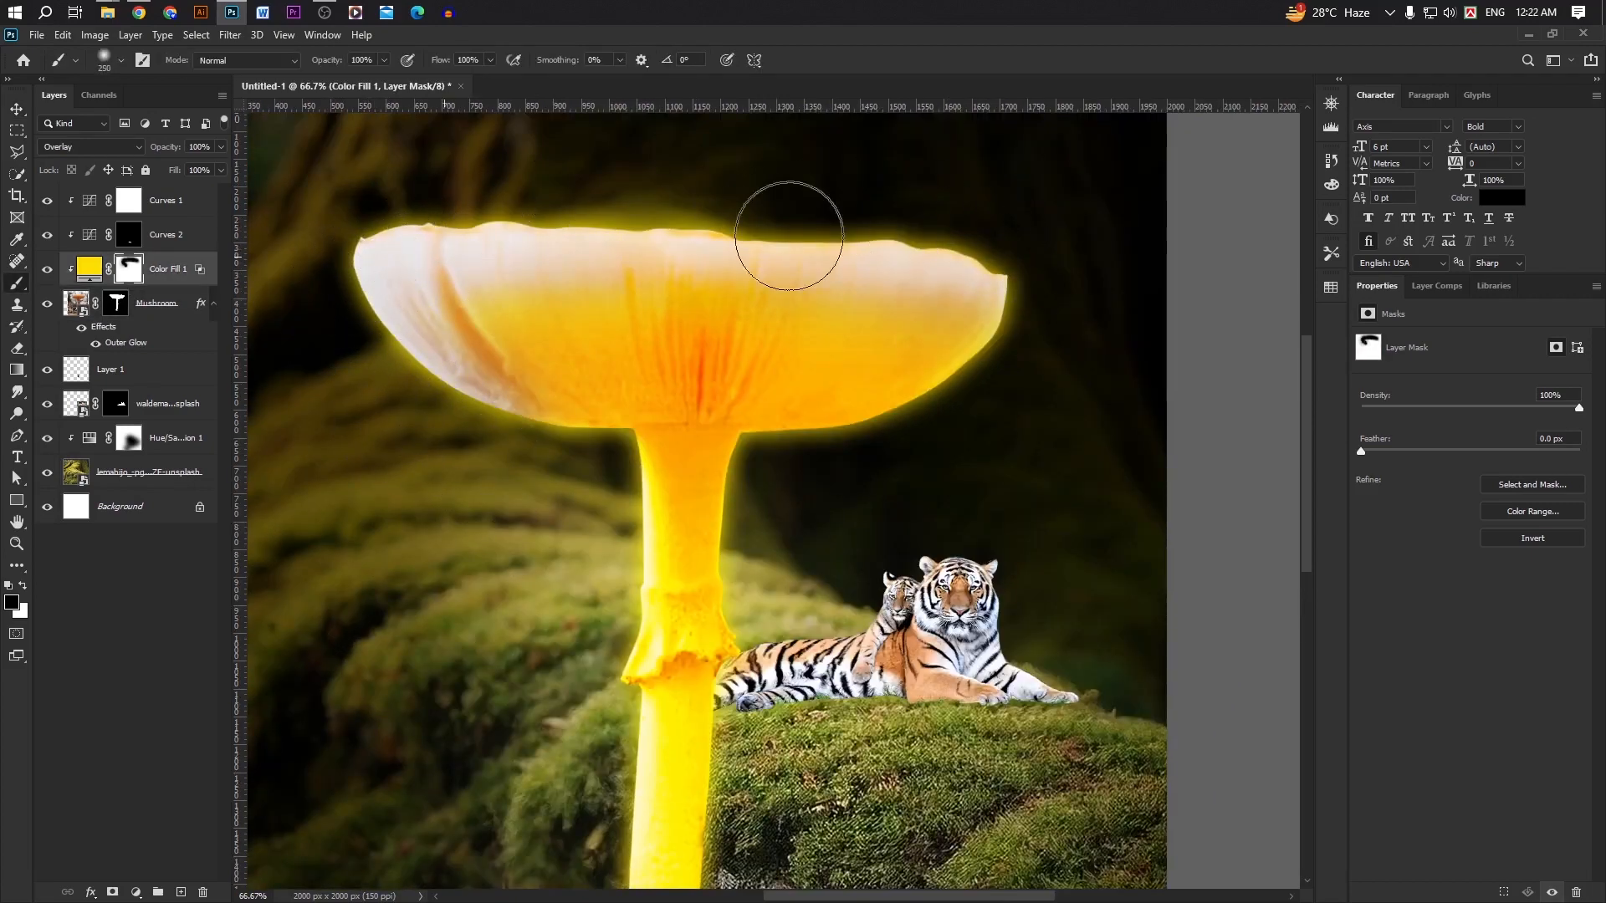
left_click_drag(785, 236, 615, 244)
Step: Add a clipped Curves layer above the yellow fill with input 151 and output 108, invert its mask and paint darkening along the cap's upper rim
left_click(135, 892)
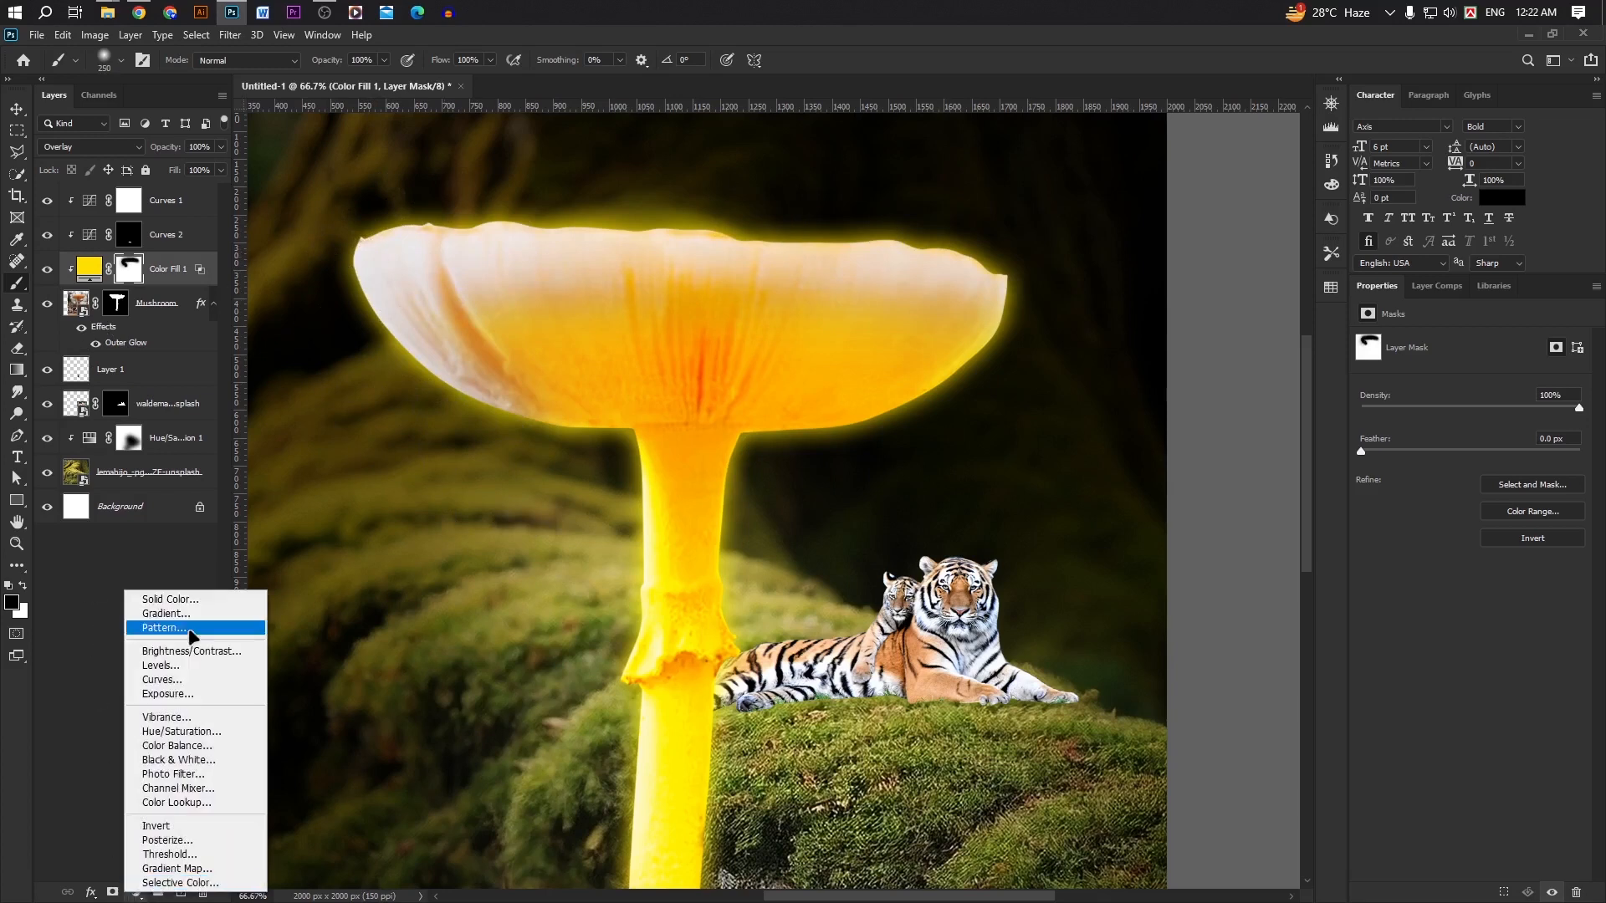
left_click(191, 685)
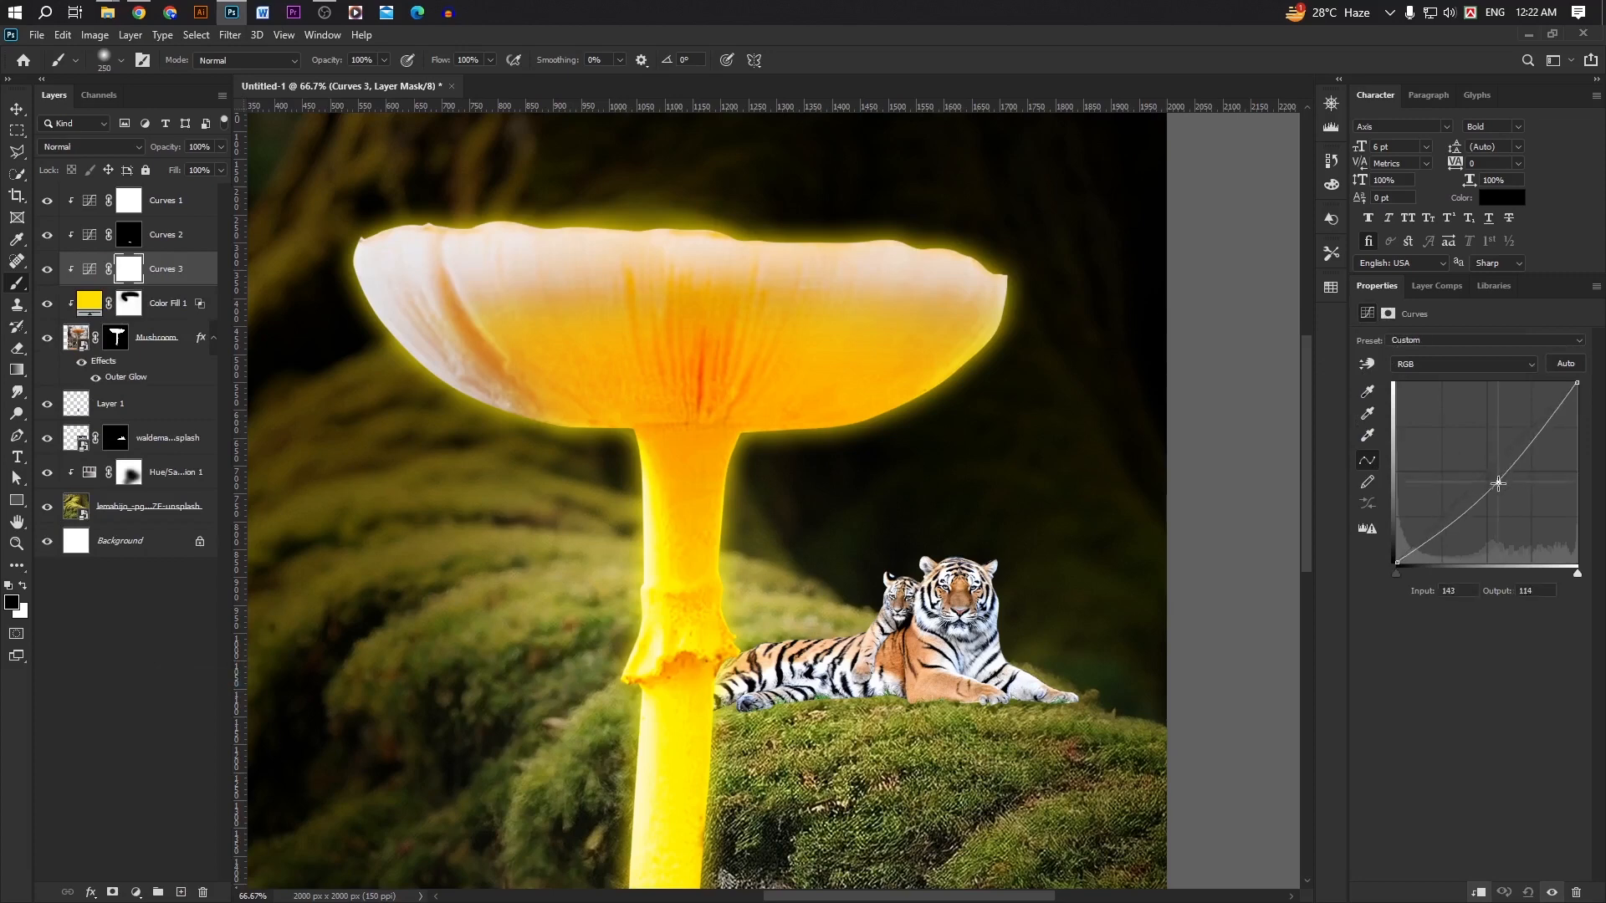
left_click_drag(1498, 483, 1505, 483)
key("ctrl+i")
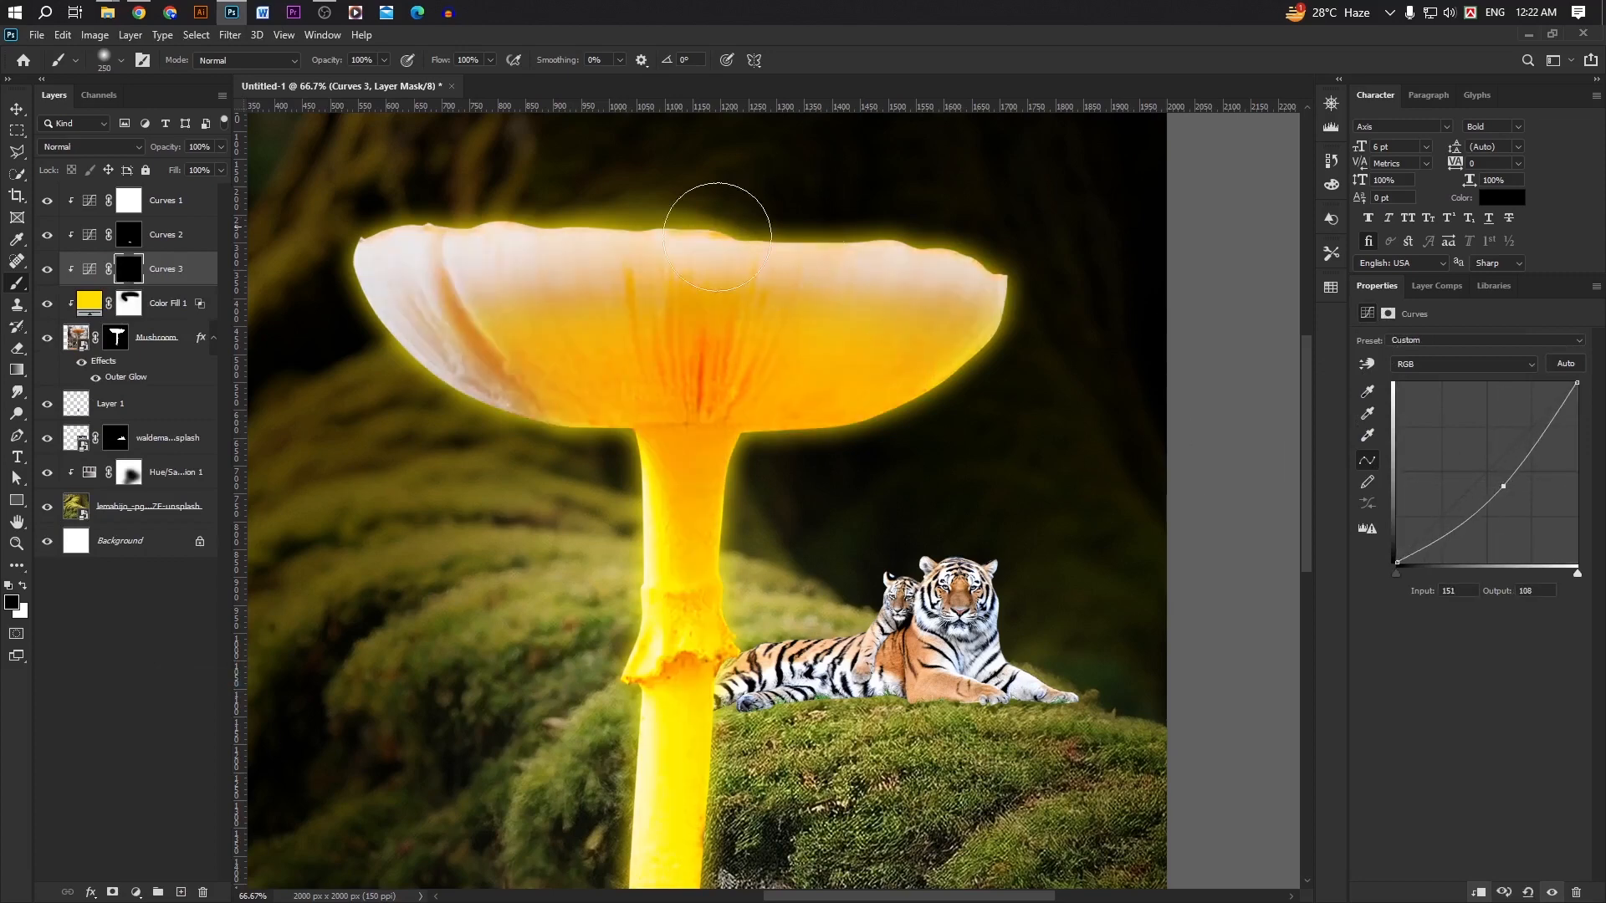
key("x")
left_click_drag(985, 221, 412, 240)
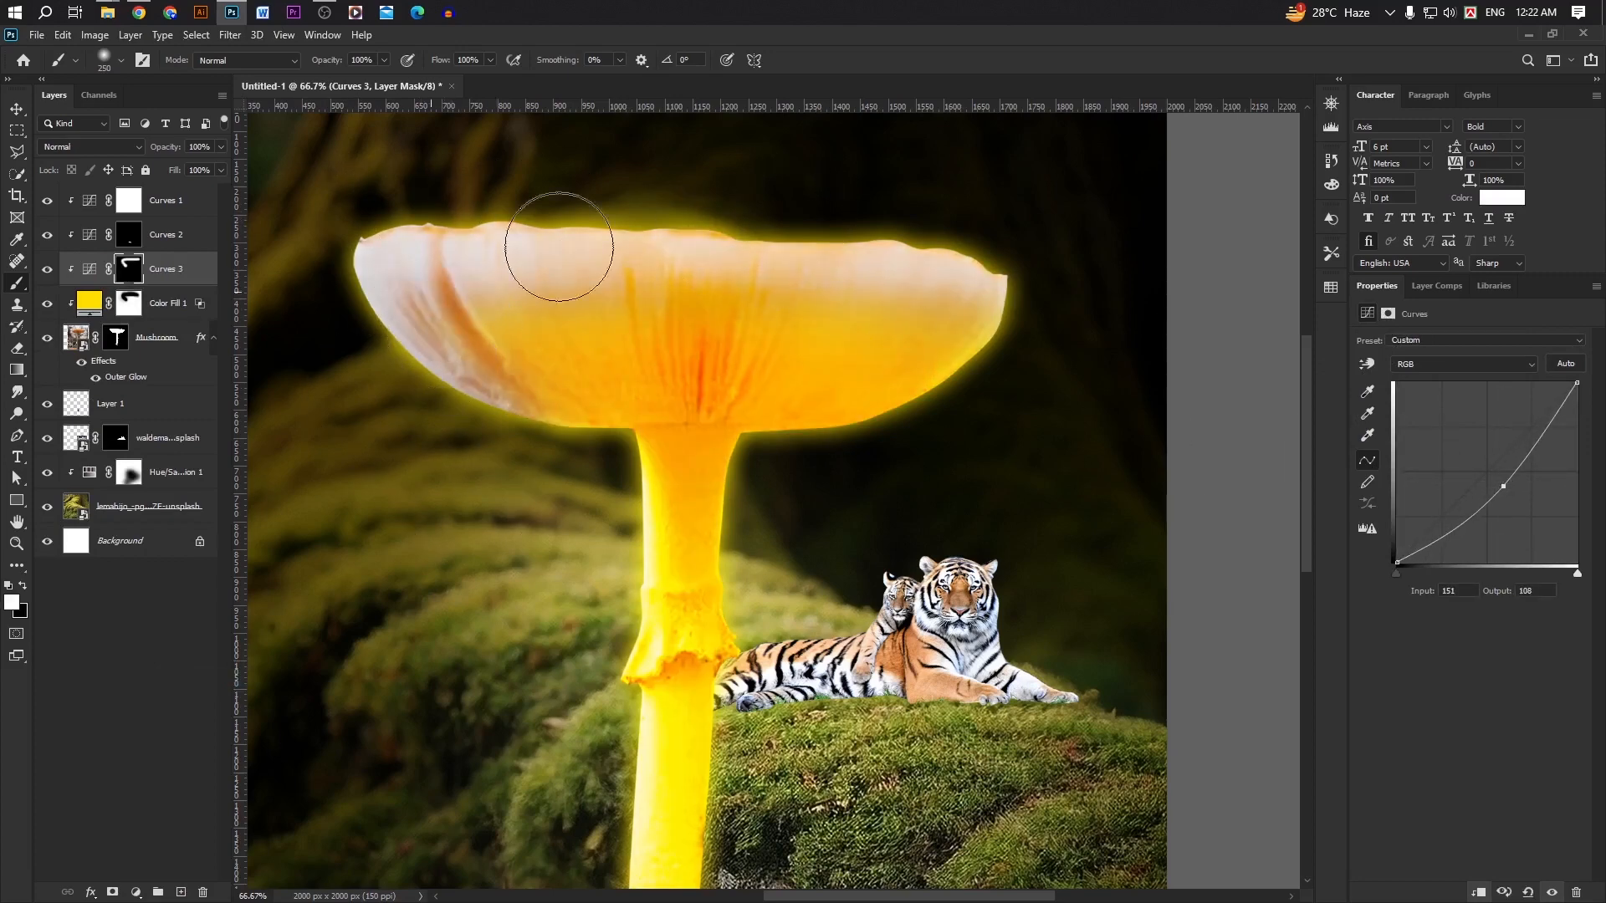
Step: Add another clipped Curves layer directly above the yellow fill with input 114 and output 162, and invert its mask
left_click(129, 303)
left_click(132, 892)
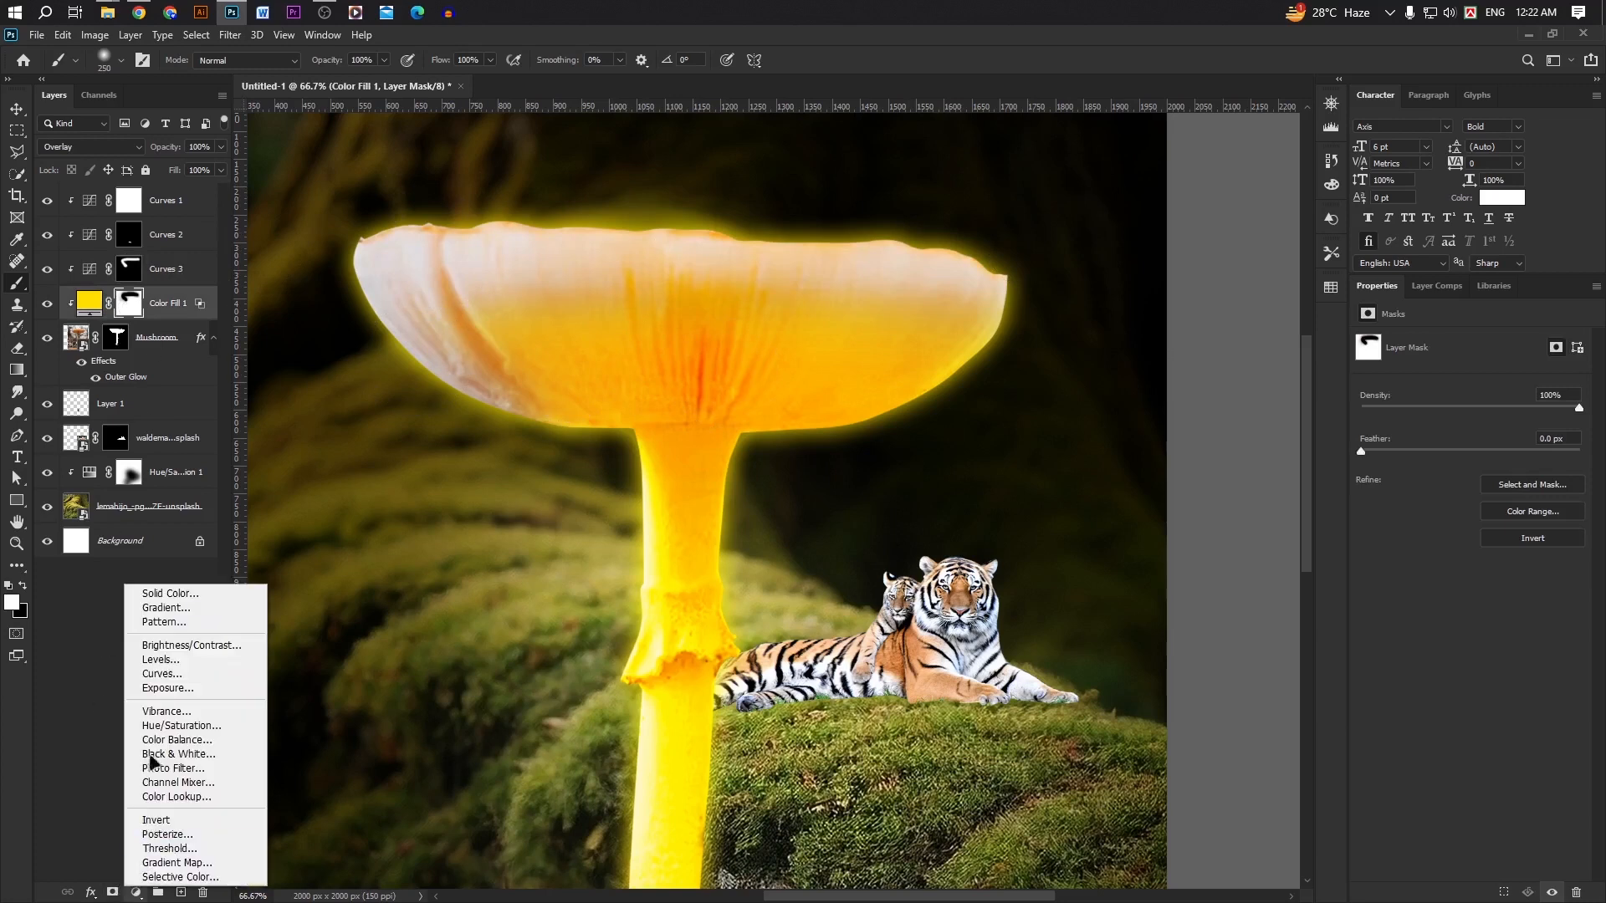
left_click(163, 673)
mouse_move(1480, 442)
left_mouse_down()
mouse_move(1496, 454)
mouse_move(1477, 447)
left_mouse_up()
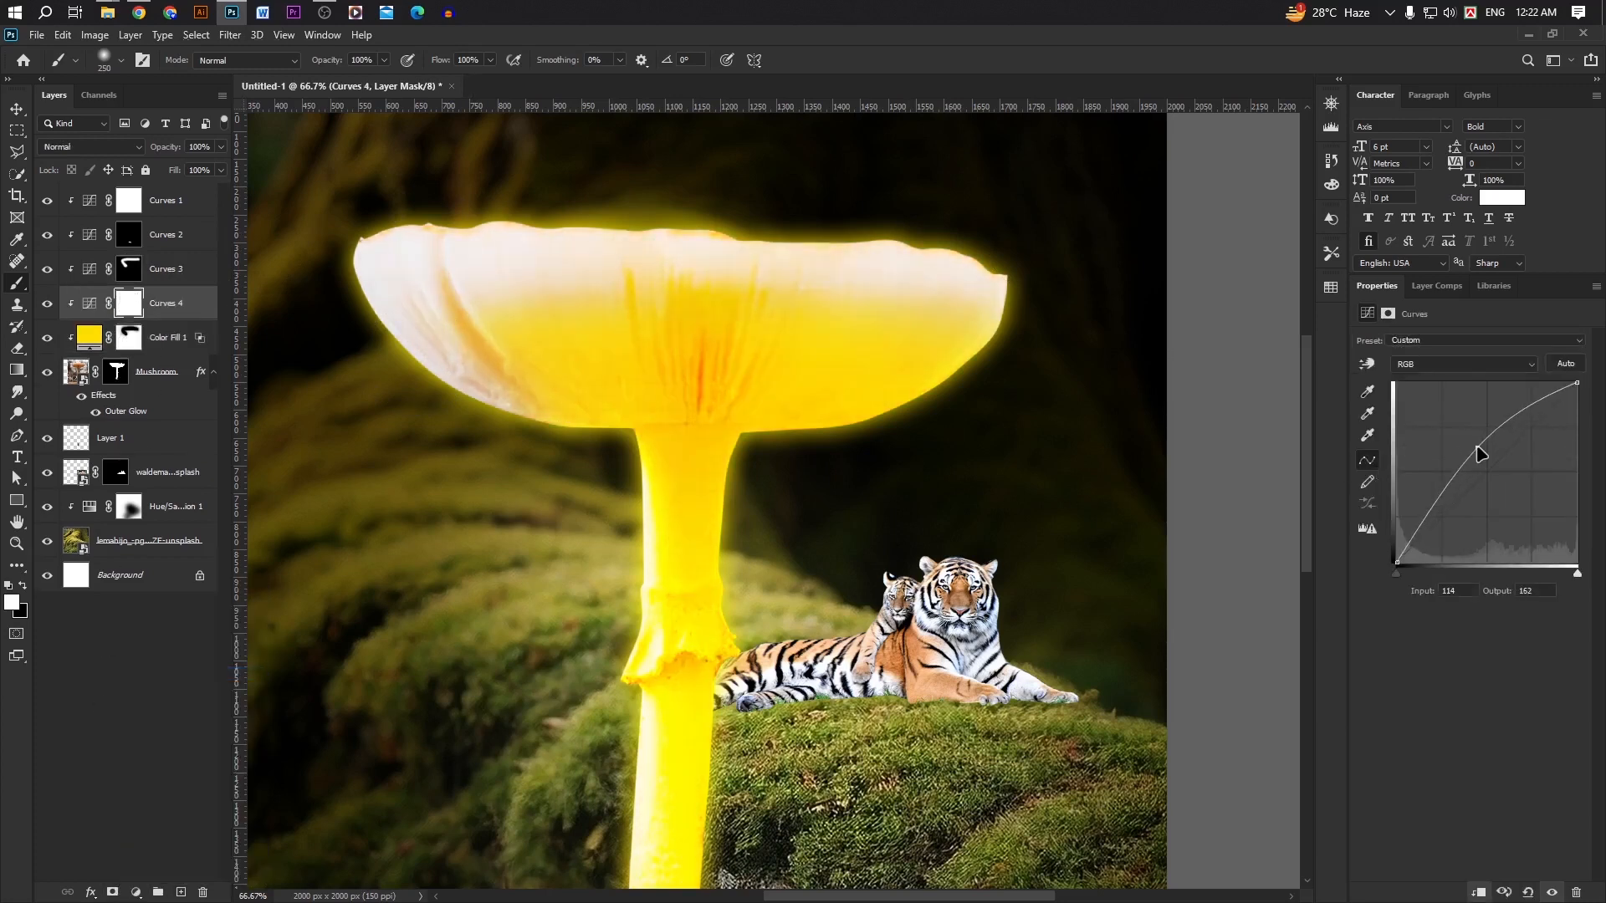
key("ctrl+i")
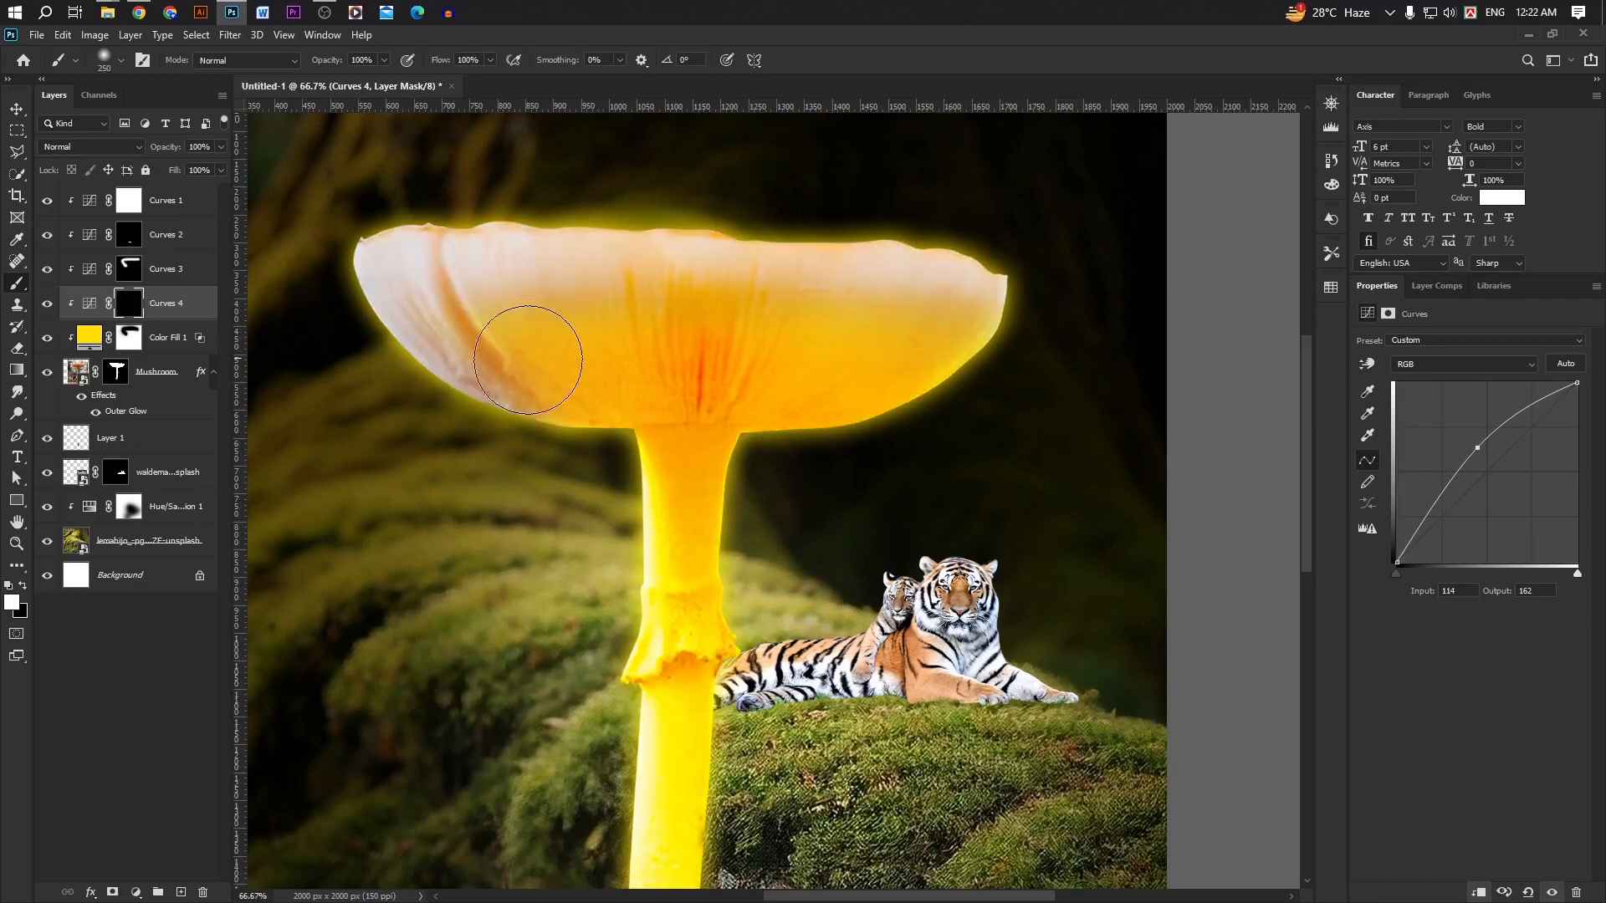
Step: Paint the brightening Curves back in over the cap's underside with an 800 px soft white brush and down the stem with a 300 px one
key("bracketright")
key("bracketright")
key("bracketright")
key("bracketright")
key("bracketright")
key("bracketright")
left_click(784, 492)
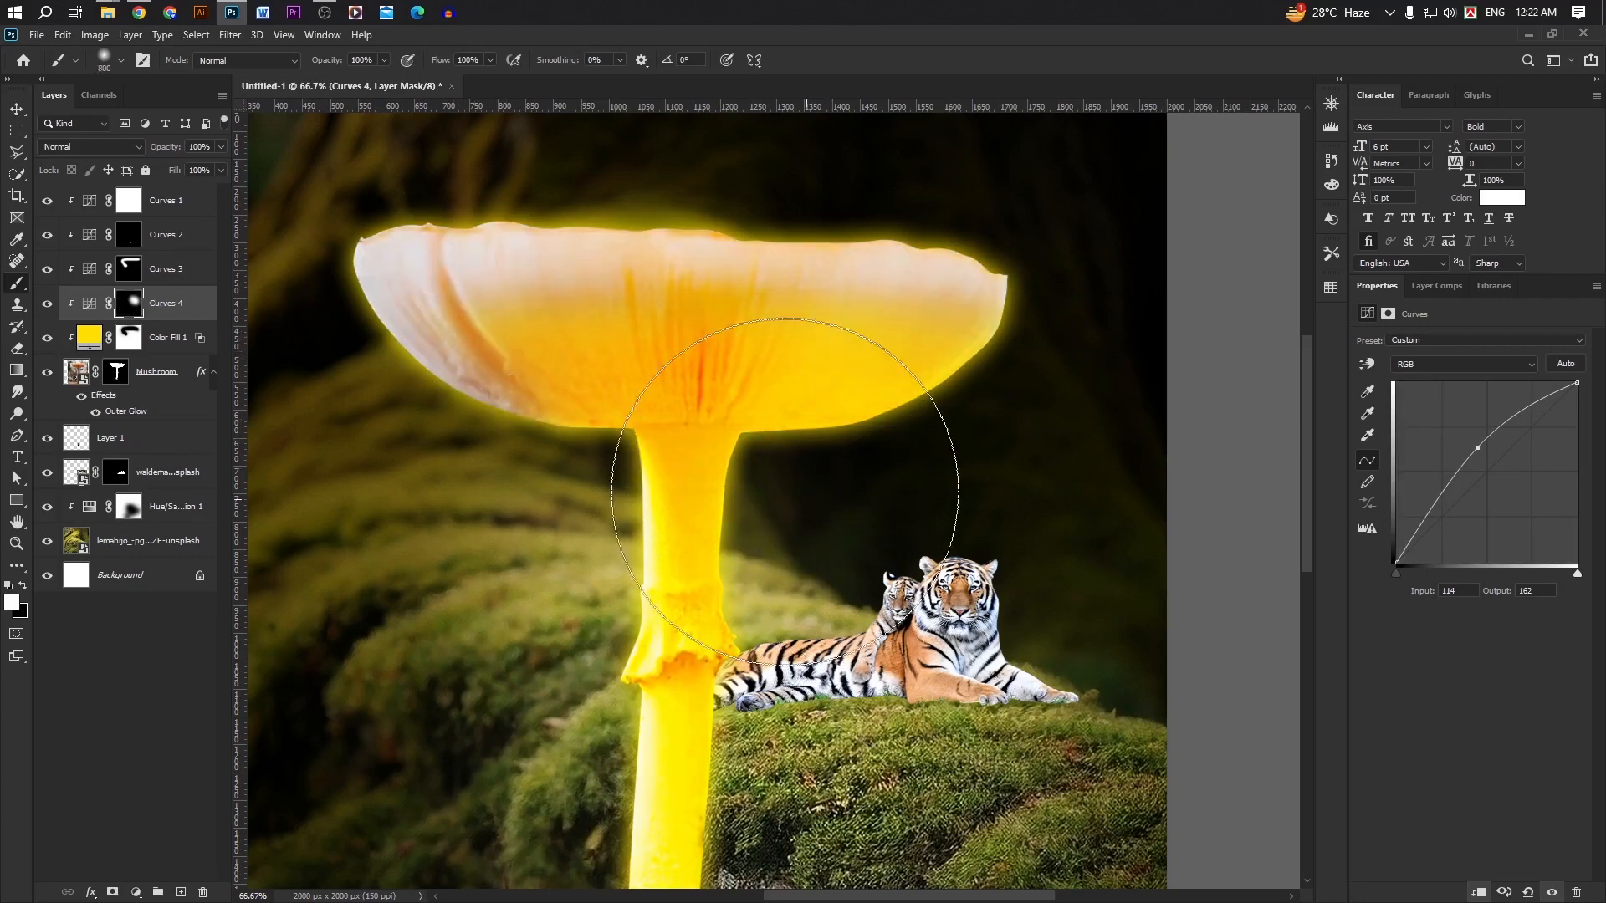
scroll(727, 512, "down", 3)
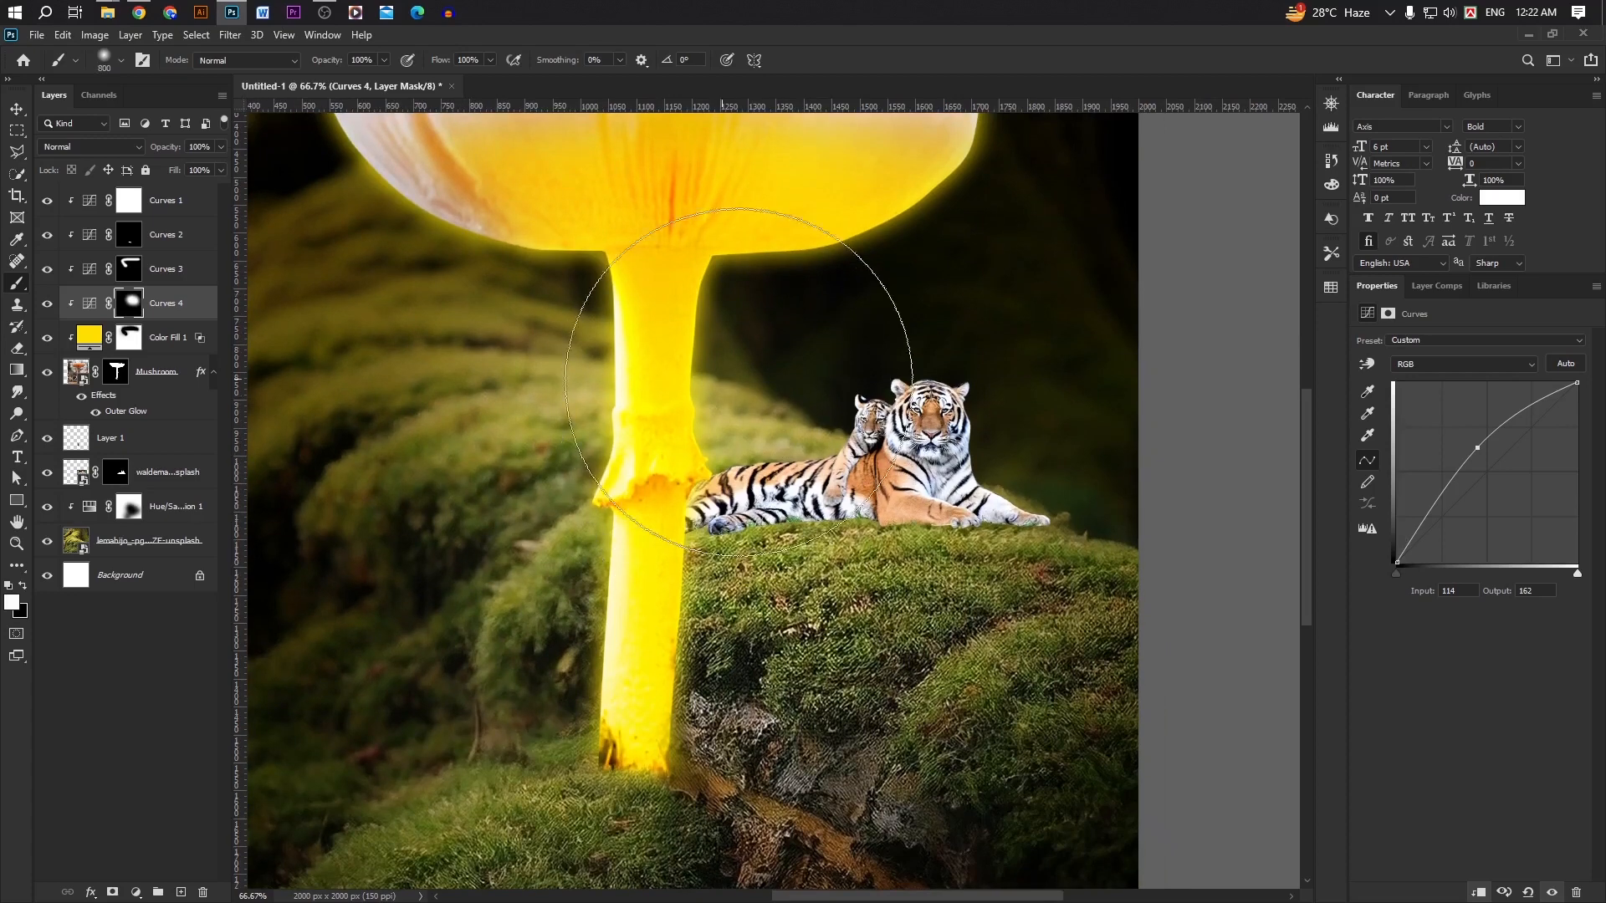
key("bracketleft")
key("bracketleft")
key("bracketleft")
key("bracketleft")
key("bracketleft")
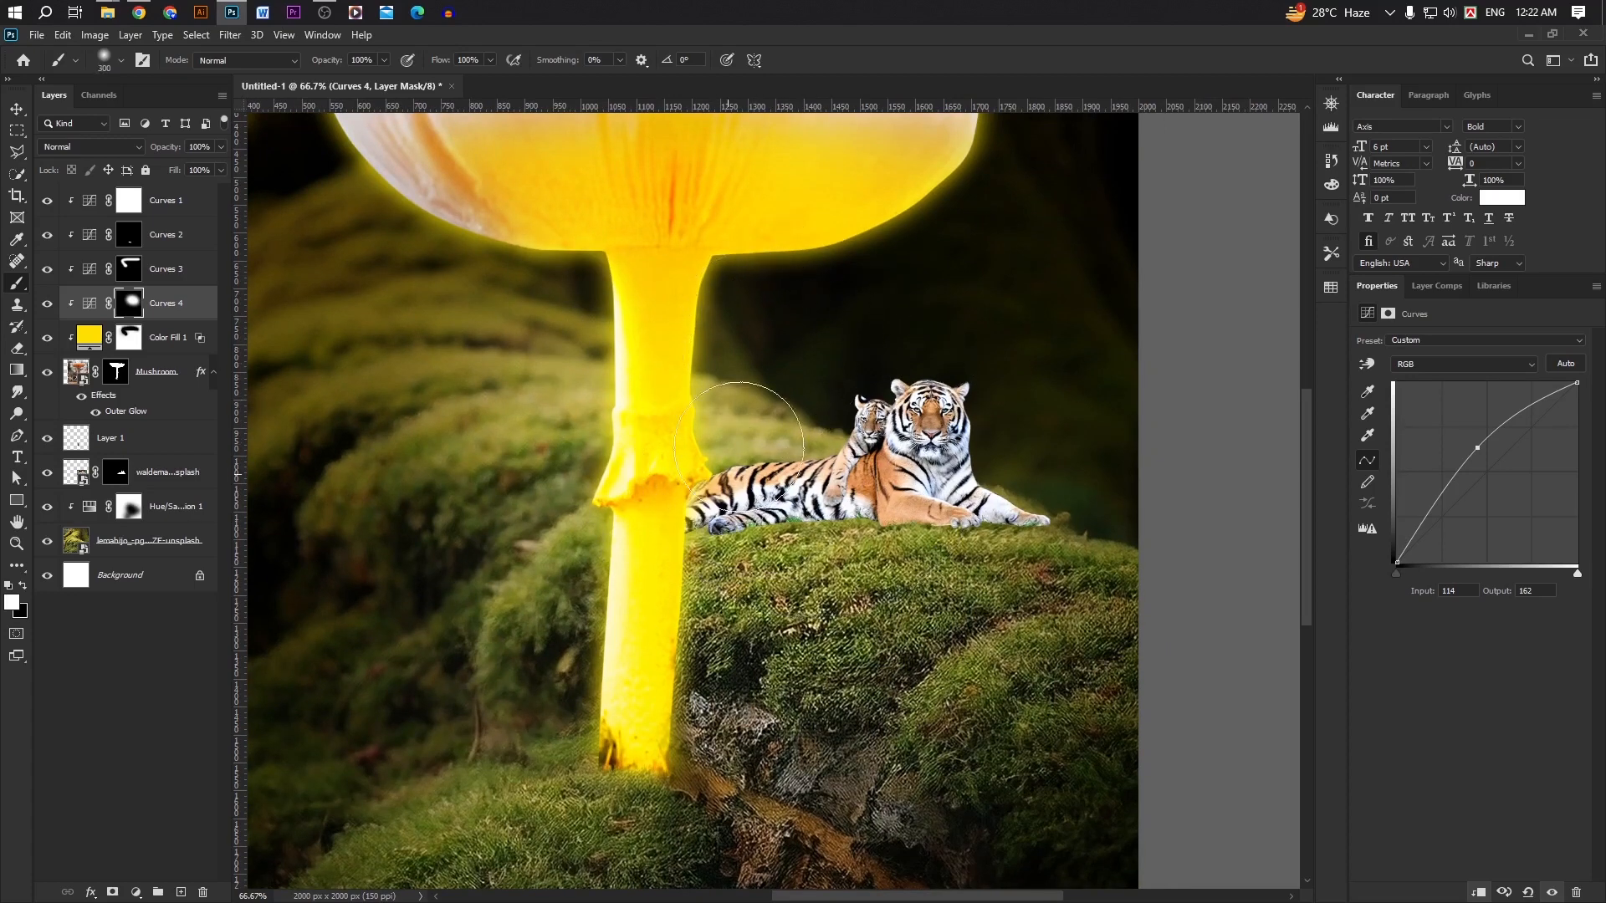
scroll(744, 424, "up", 1)
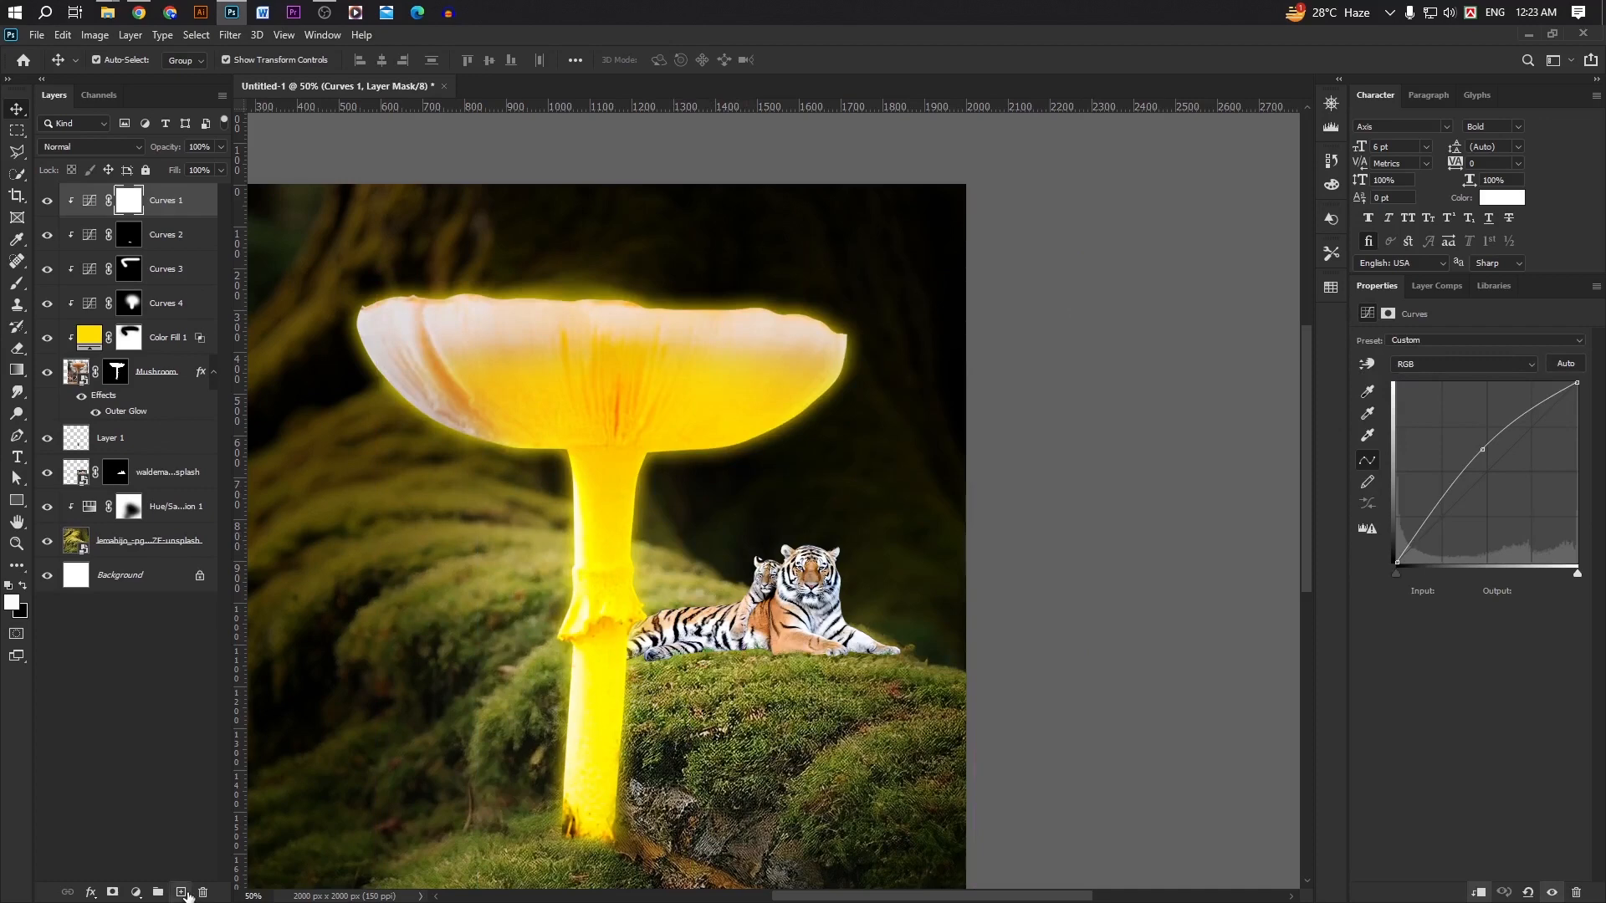
Step: Paint a golden-yellow glow over the mushroom on a new top layer with a 1500 px soft brush and set the layer to Overlay
left_click(180, 891)
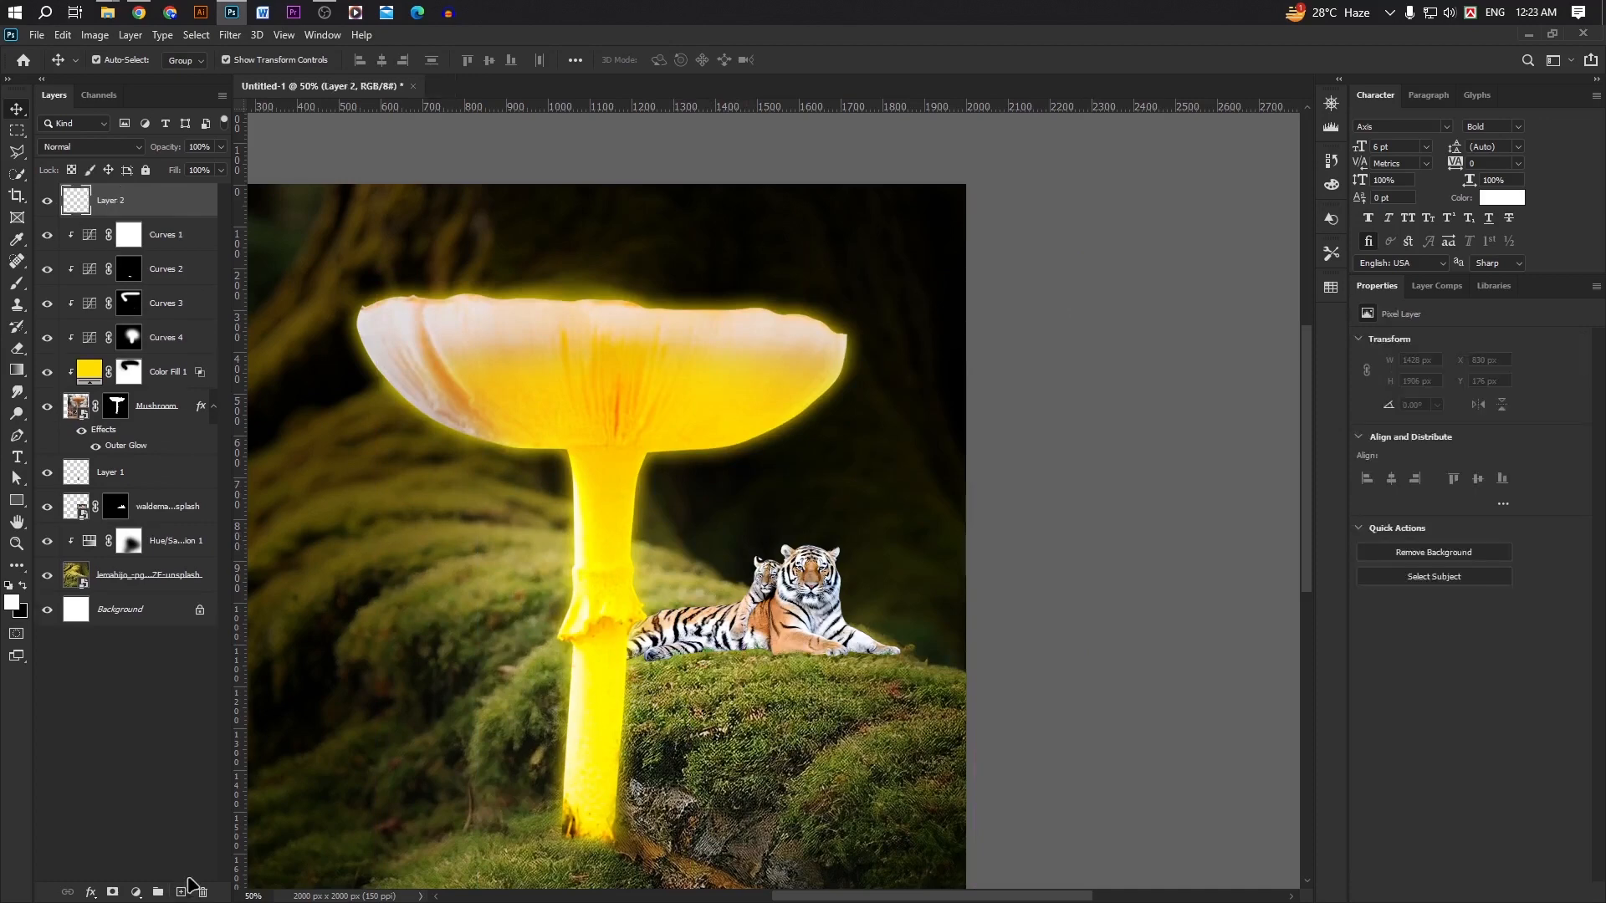
key("b")
left_click(104, 59)
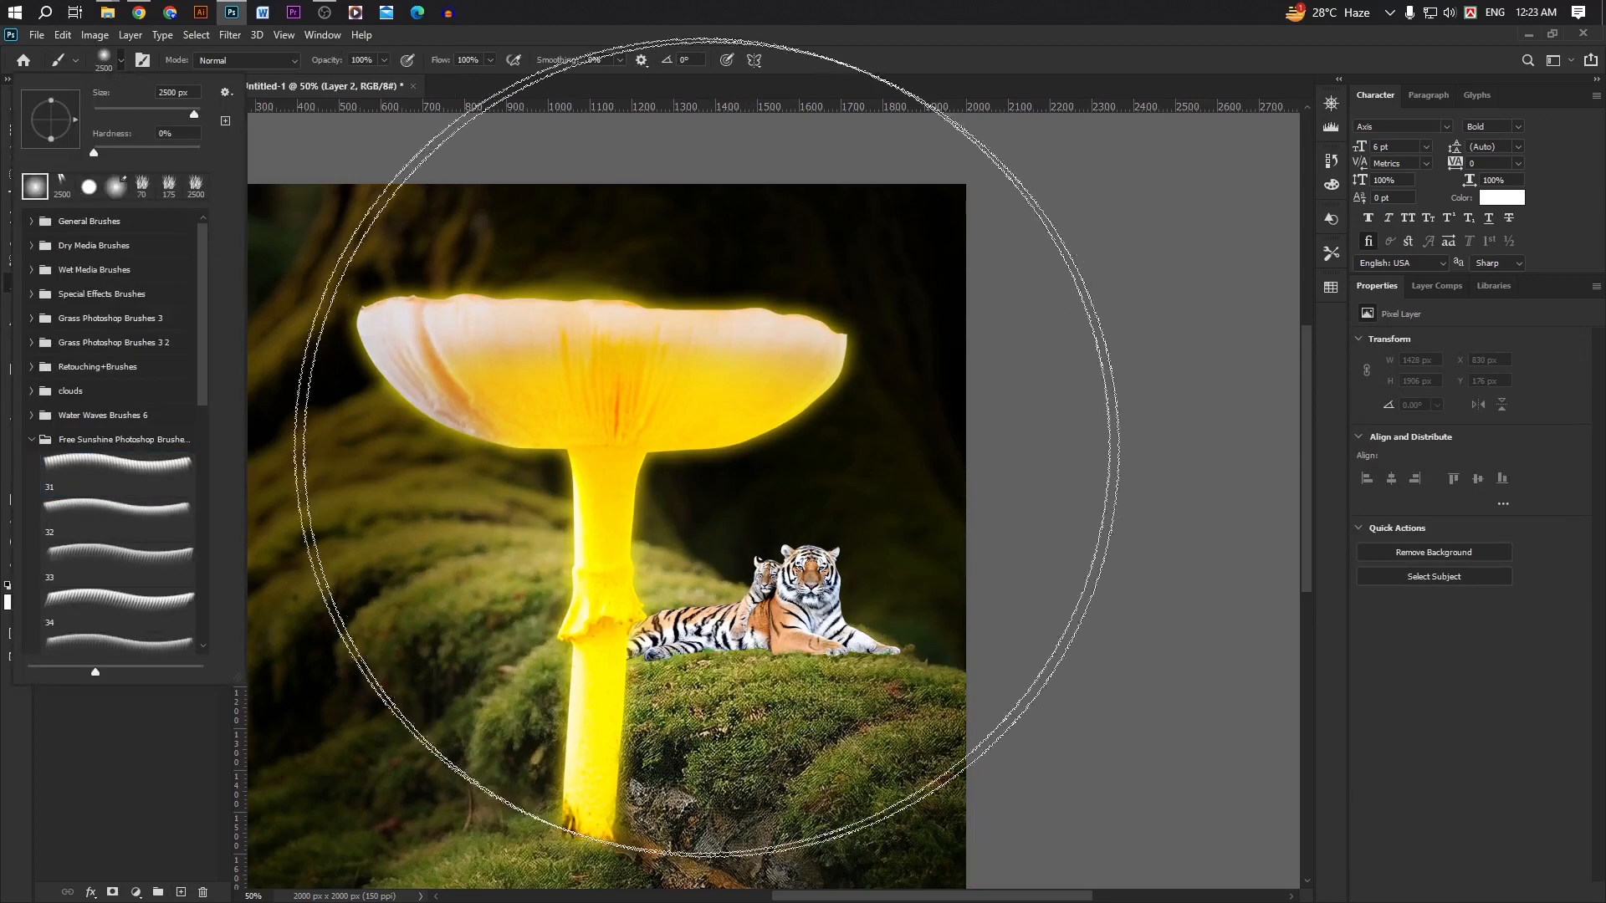
key("bracketleft")
key("bracketleft")
key("bracketleft")
key("bracketleft")
key("bracketleft")
key("bracketleft")
key("bracketleft")
key("bracketleft")
key("bracketleft")
key("bracketleft")
left_click(610, 412)
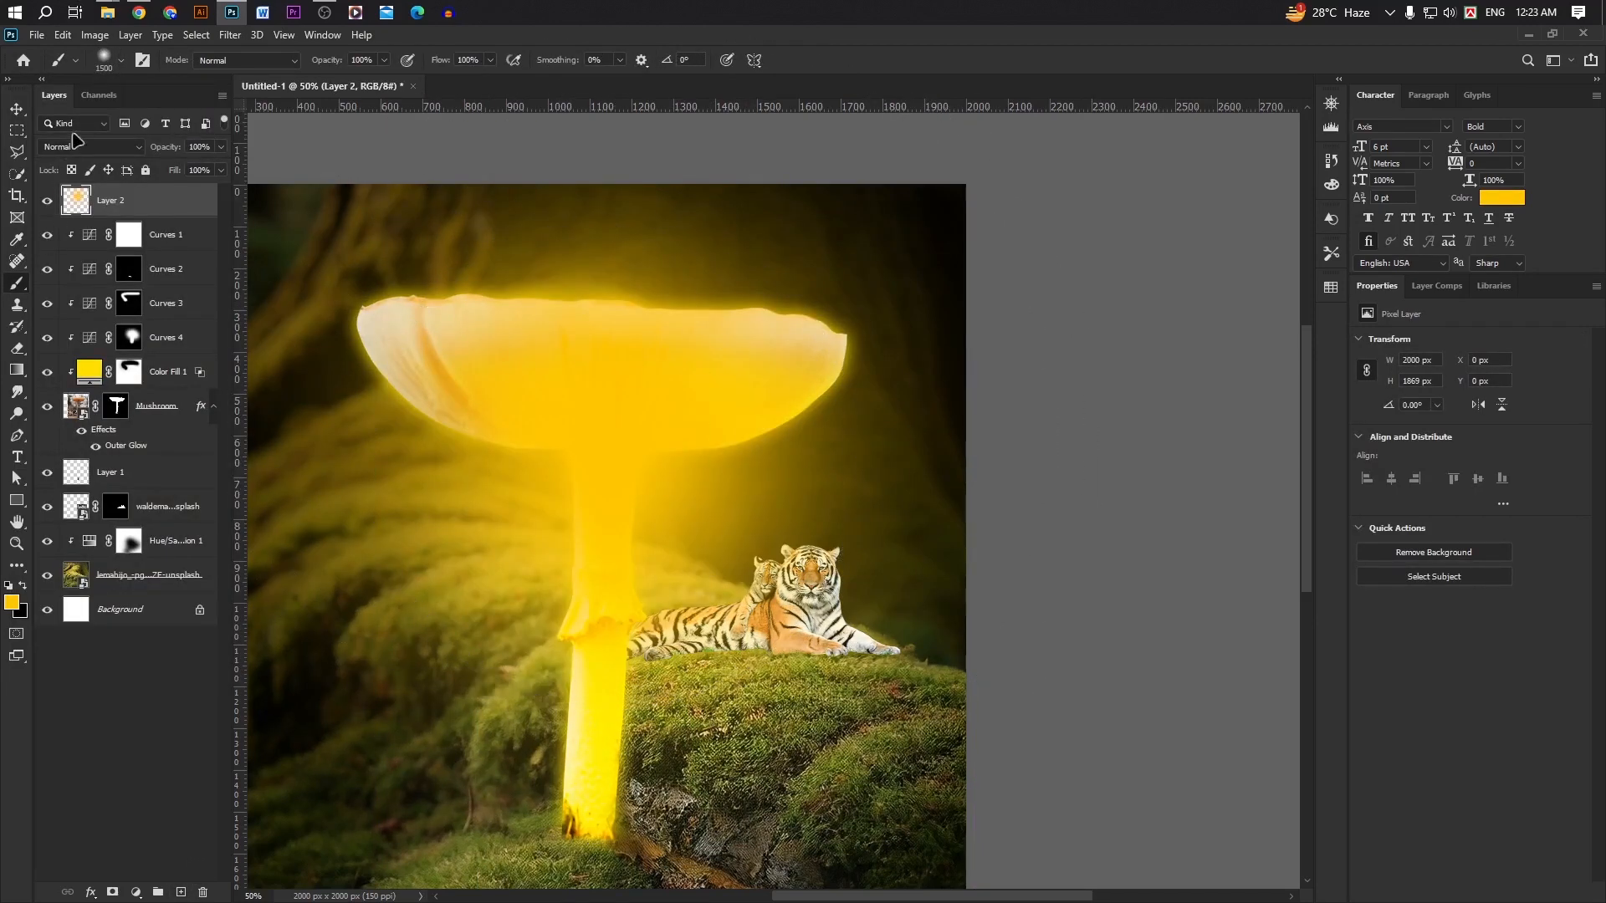
left_click(75, 144)
left_click(100, 348)
key("v")
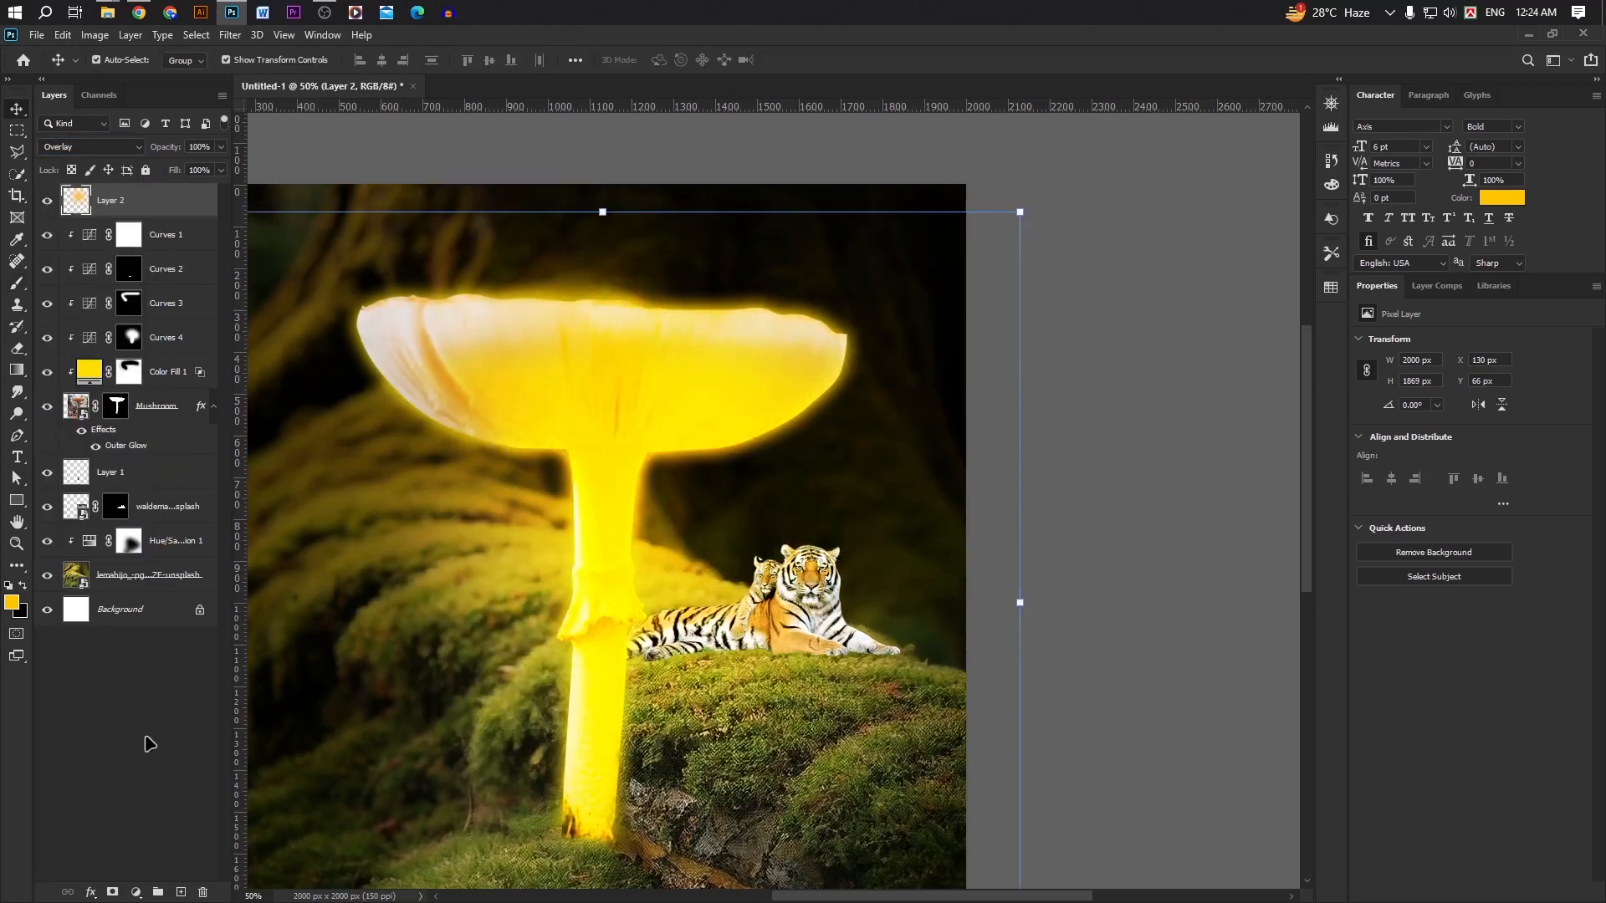
Step: Add a mask to the glow layer and hide the glow over the cap's left part and the background around it with a soft black brush
left_click(114, 892)
key("b")
key("d")
key("x")
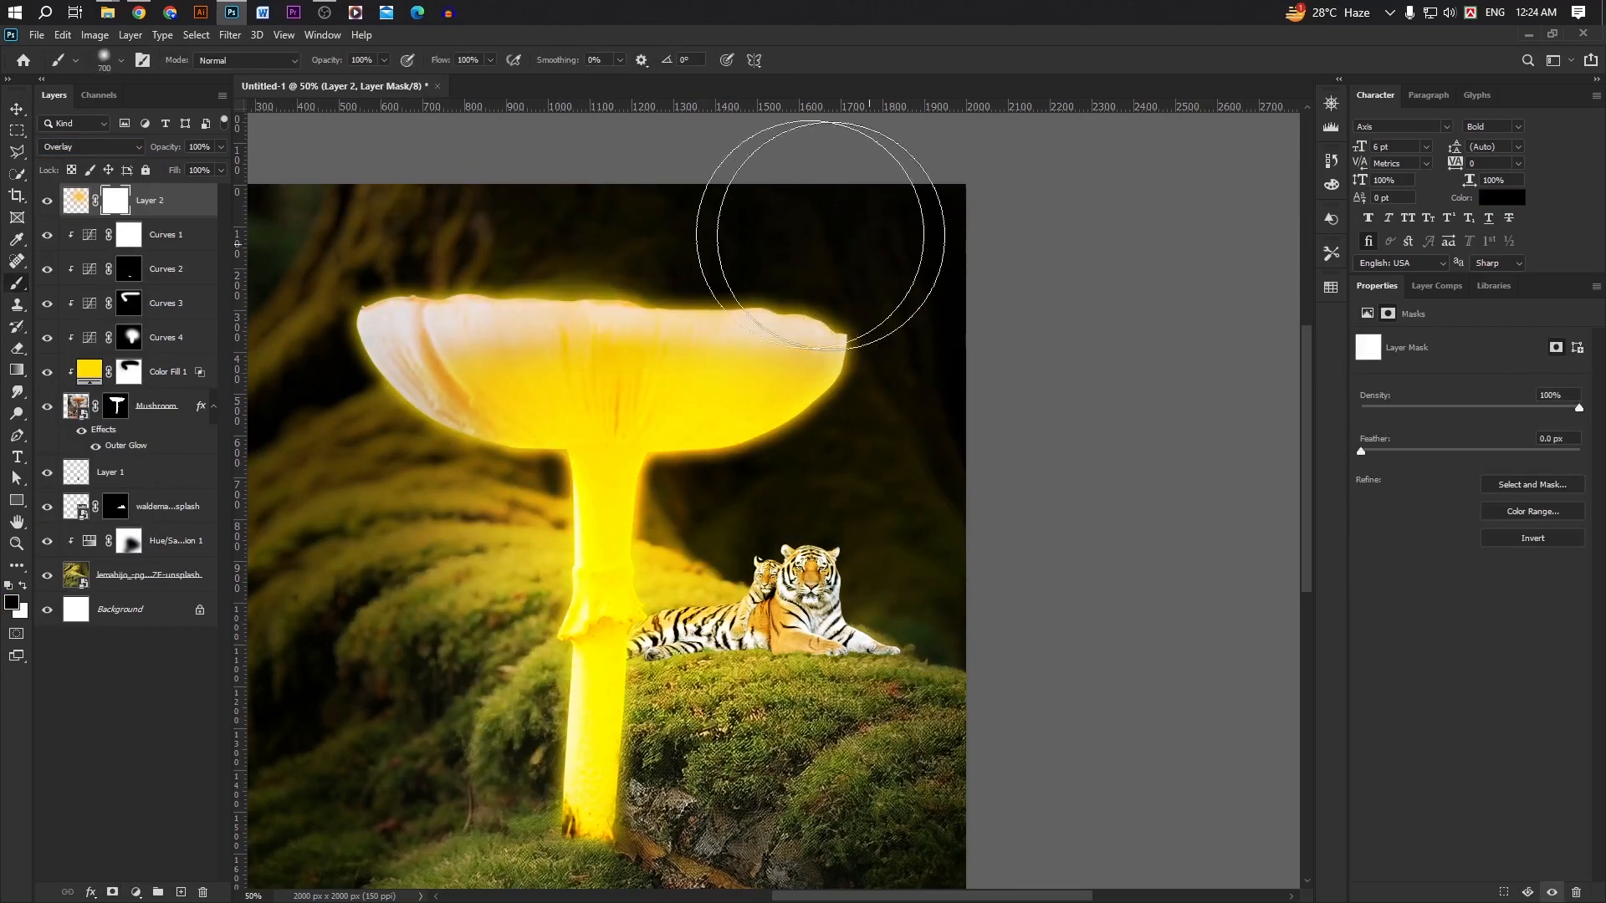
mouse_move(351, 439)
left_mouse_down()
mouse_move(376, 591)
mouse_move(591, 430)
left_mouse_up()
key("v")
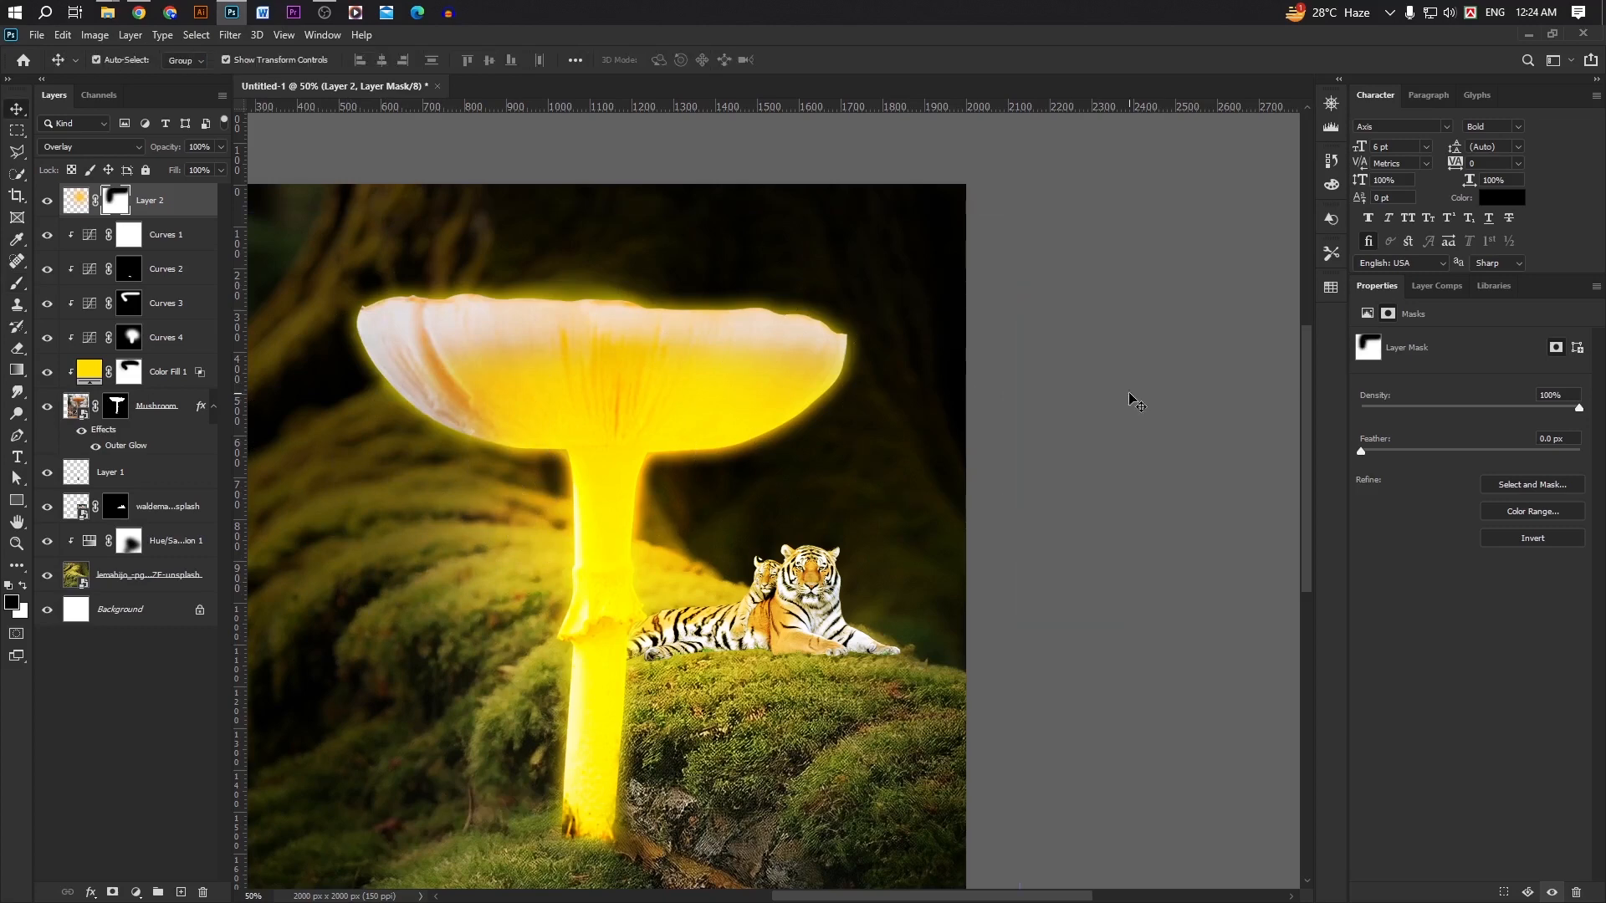
left_click(1129, 398)
Step: Add a Curves layer above the forest image with input 158 and output 98, and invert its mask for painting with white
key("ctrl+0")
left_click(109, 577)
left_click(134, 893)
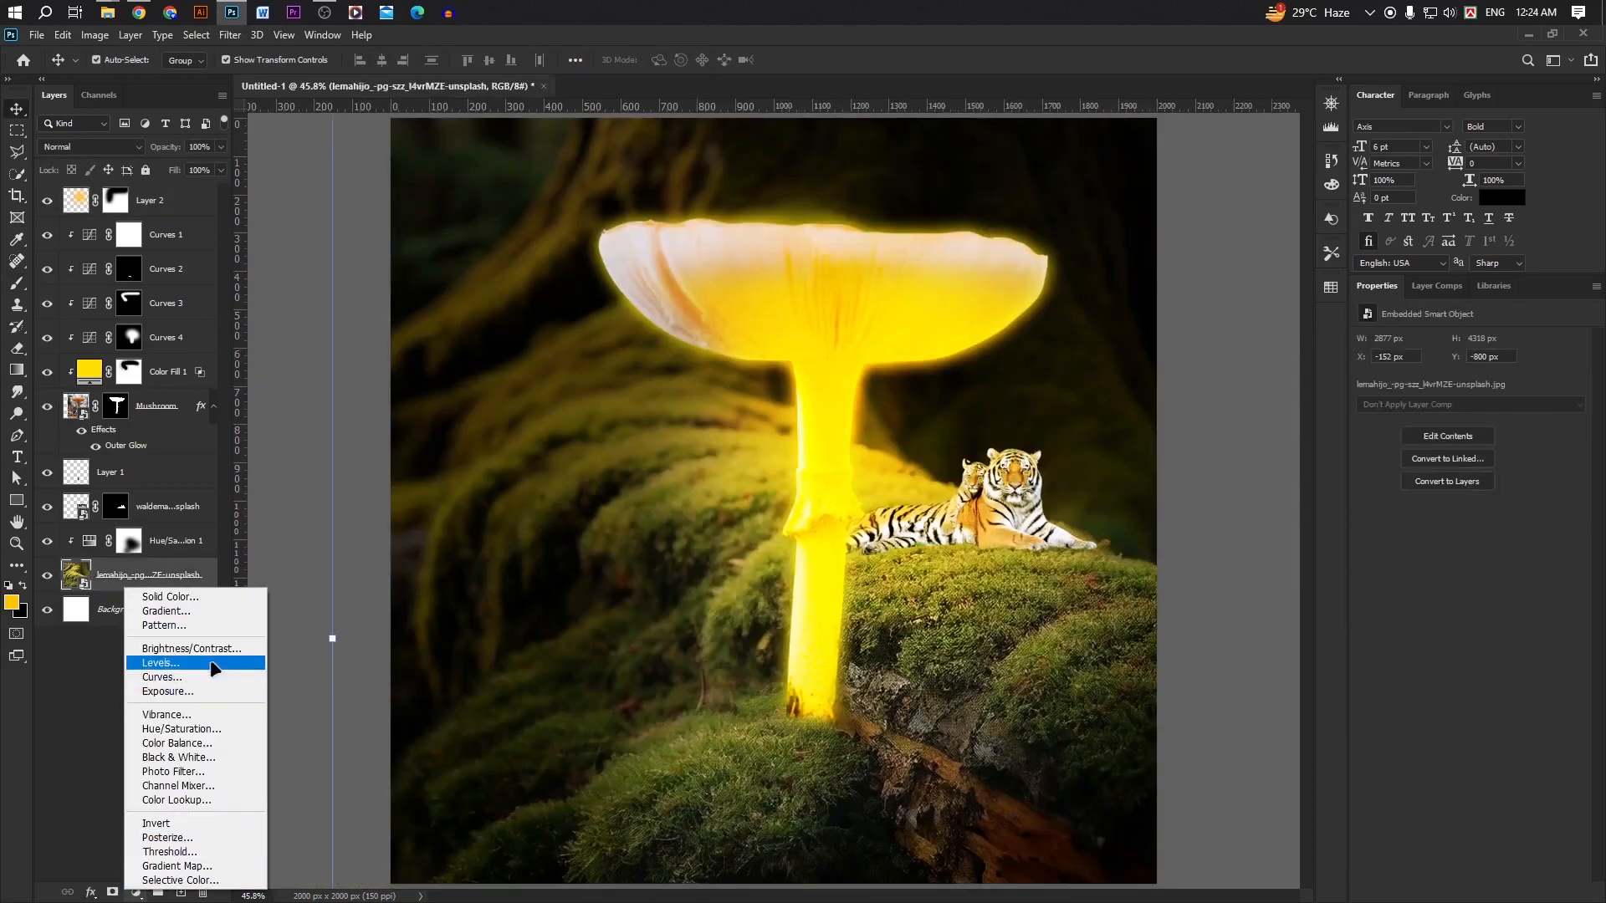
left_click(204, 678)
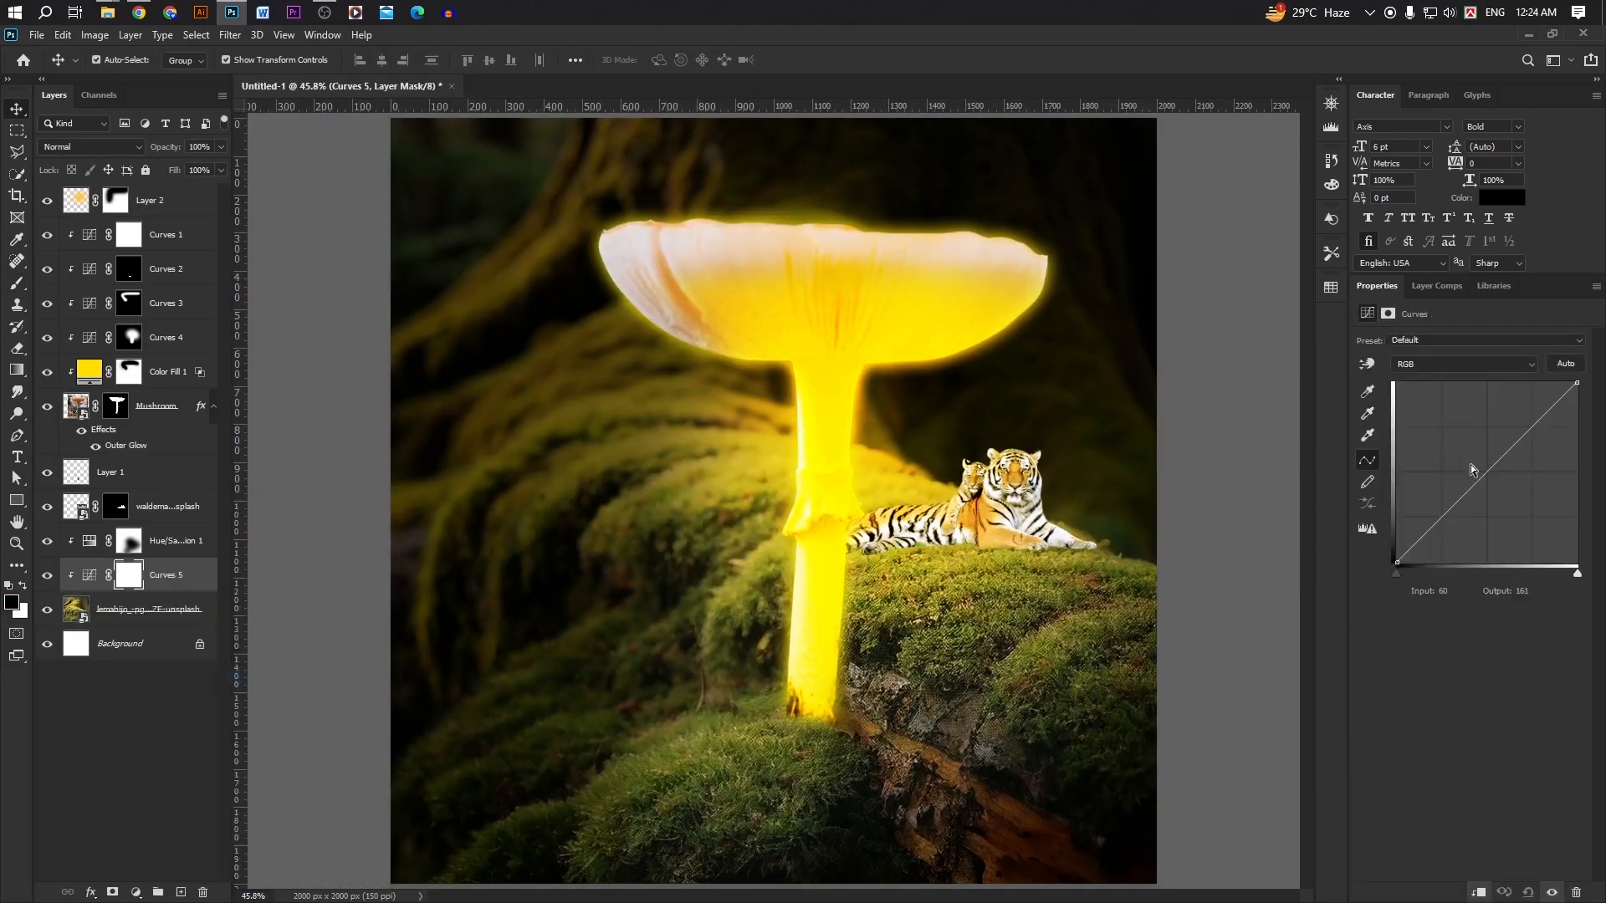
left_click_drag(1507, 453, 1508, 493)
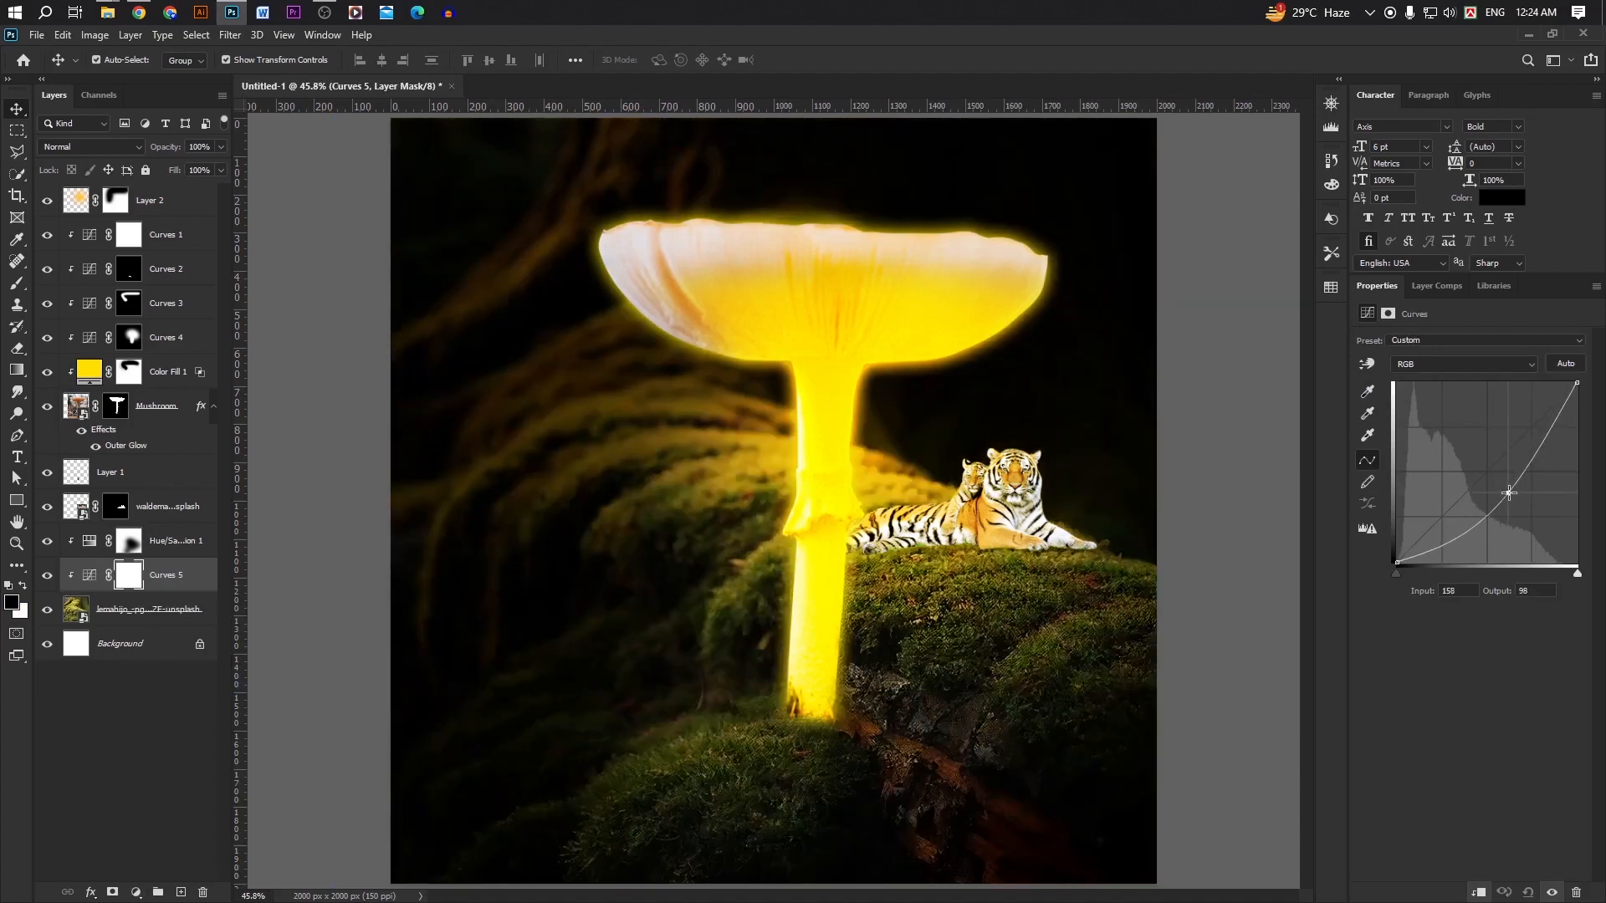
key("ctrl+i")
key("b")
key("x")
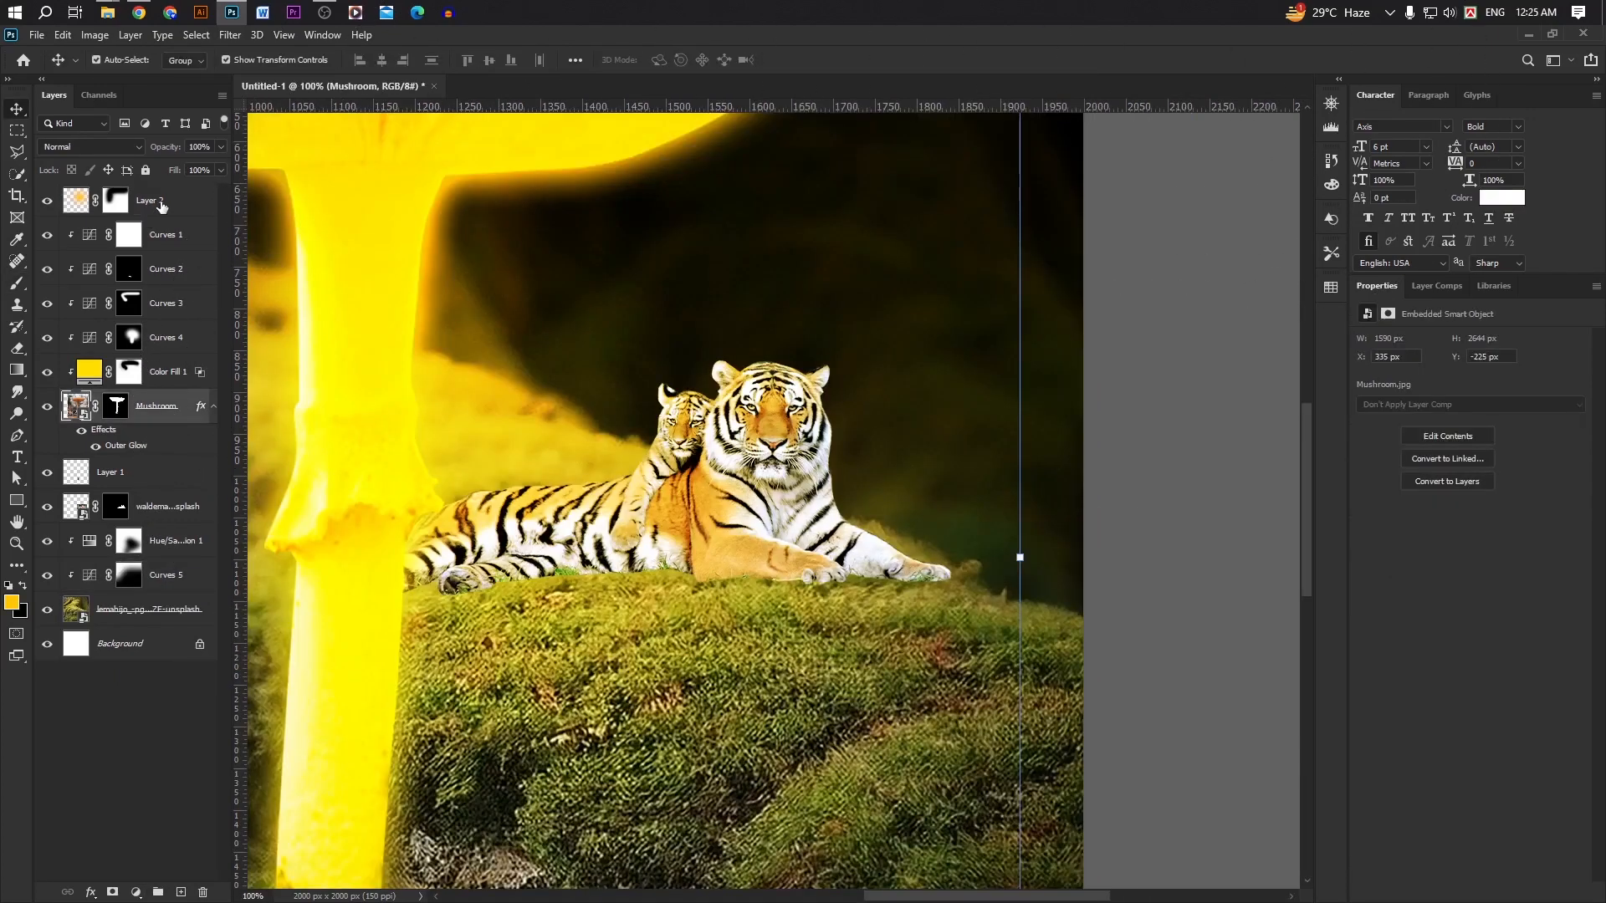
Step: Group the mushroom, its clipped adjustment layers and the glow layer, and lock the group
left_click(161, 201)
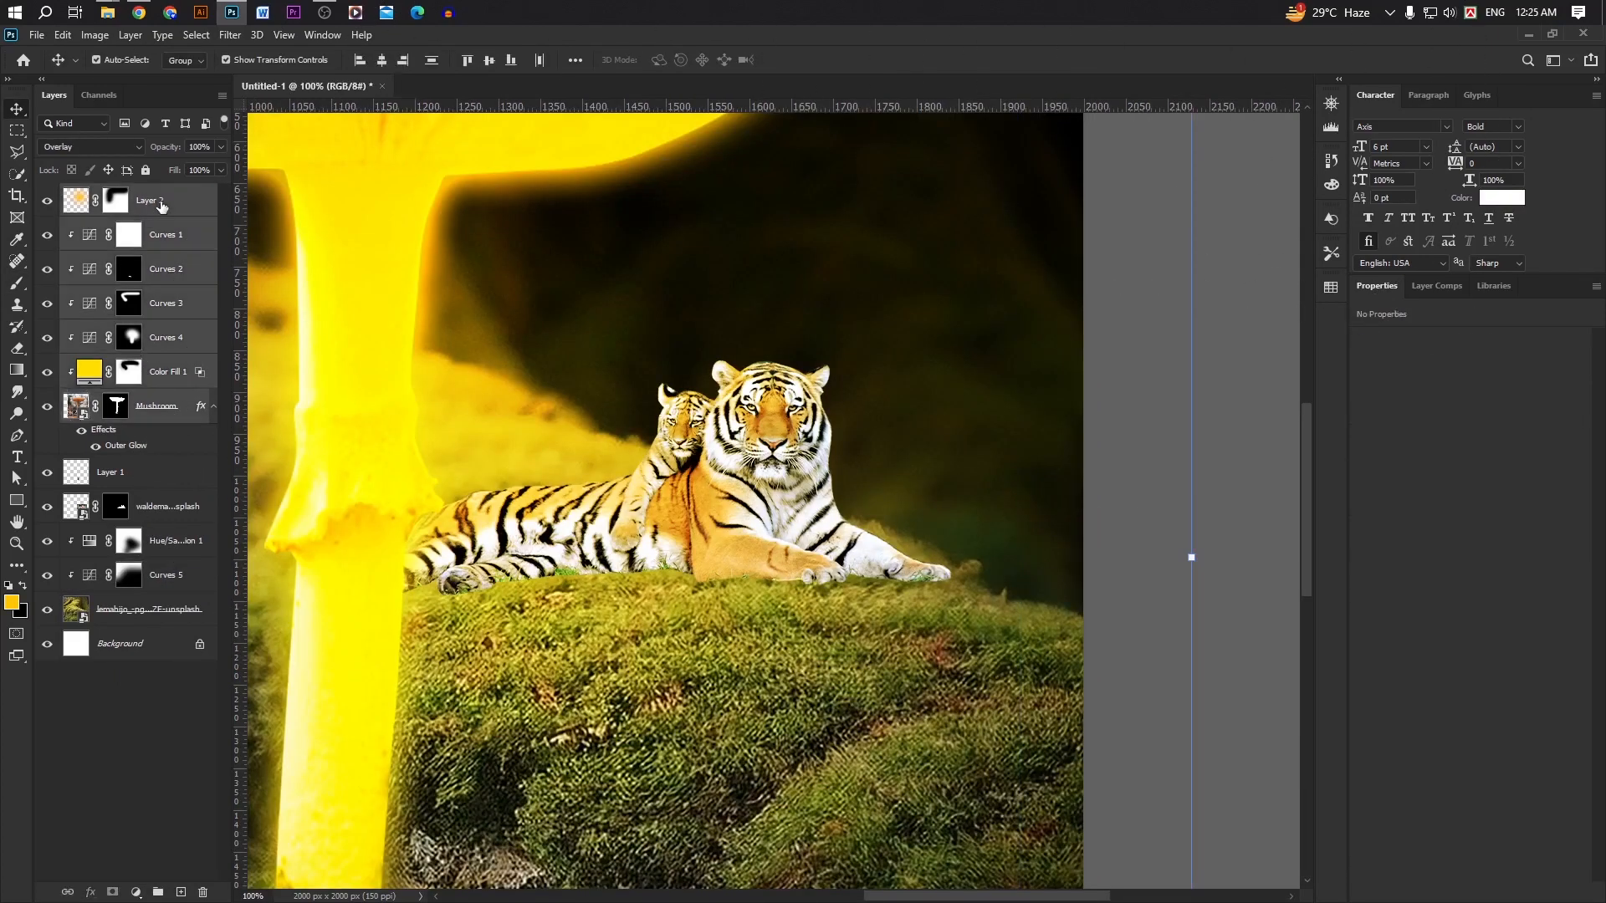
key("ctrl+g")
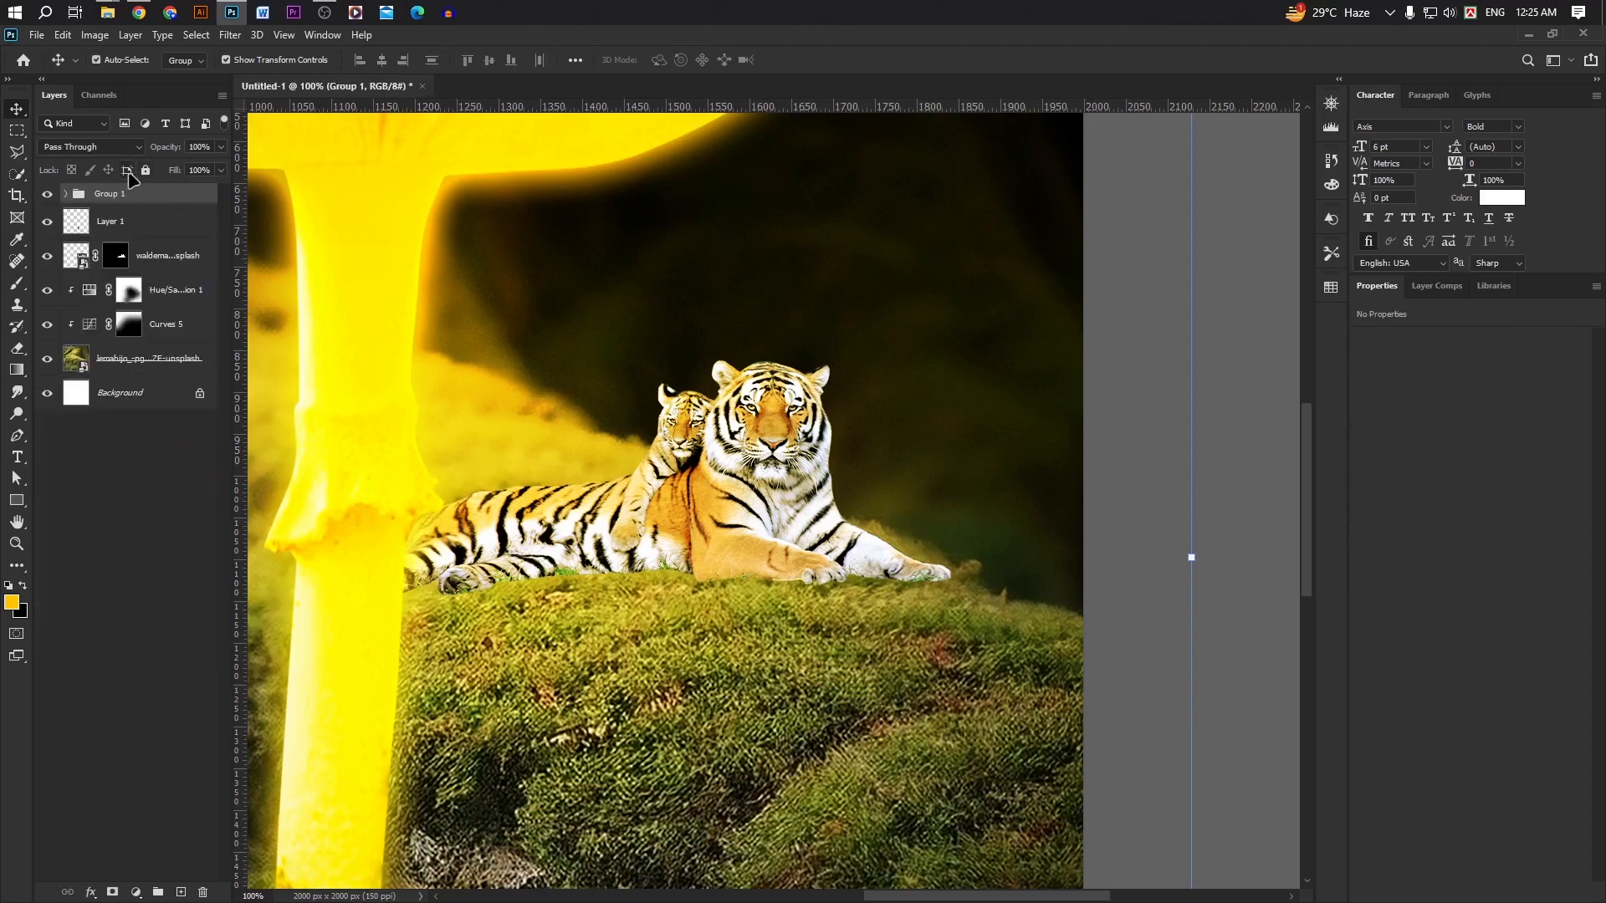
Step: Add a Curves layer clipped to the tigers with input 155 and output 83, and invert its mask
left_click(115, 256)
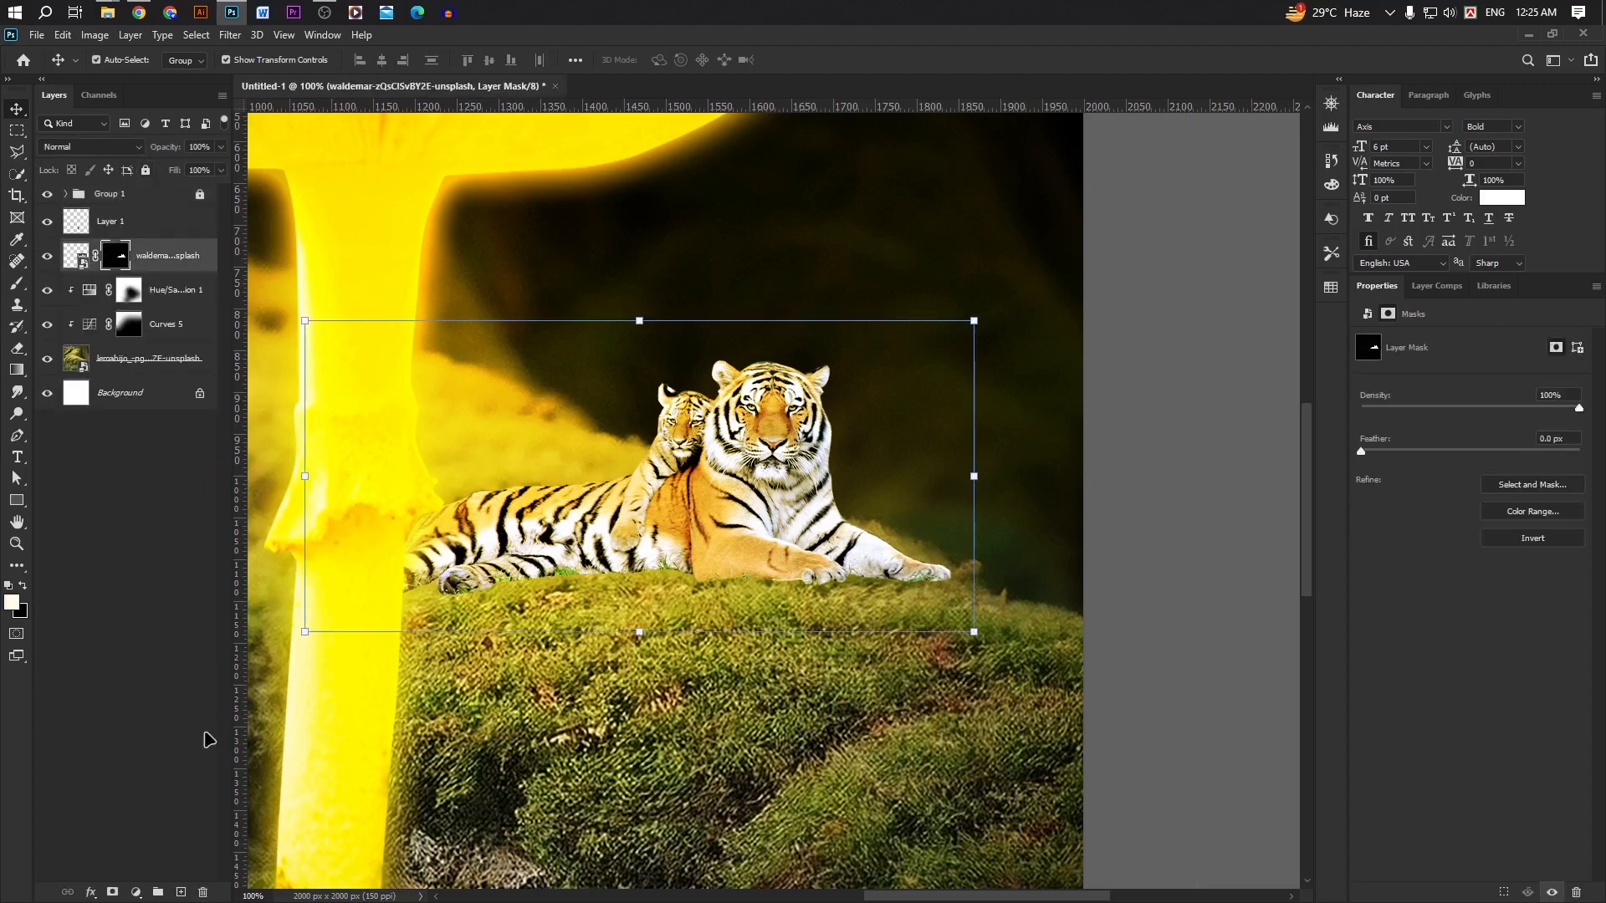
left_click(137, 892)
left_click(172, 662)
left_click_drag(1503, 457, 1510, 505)
key("ctrl+i")
key("ctrl+alt+g")
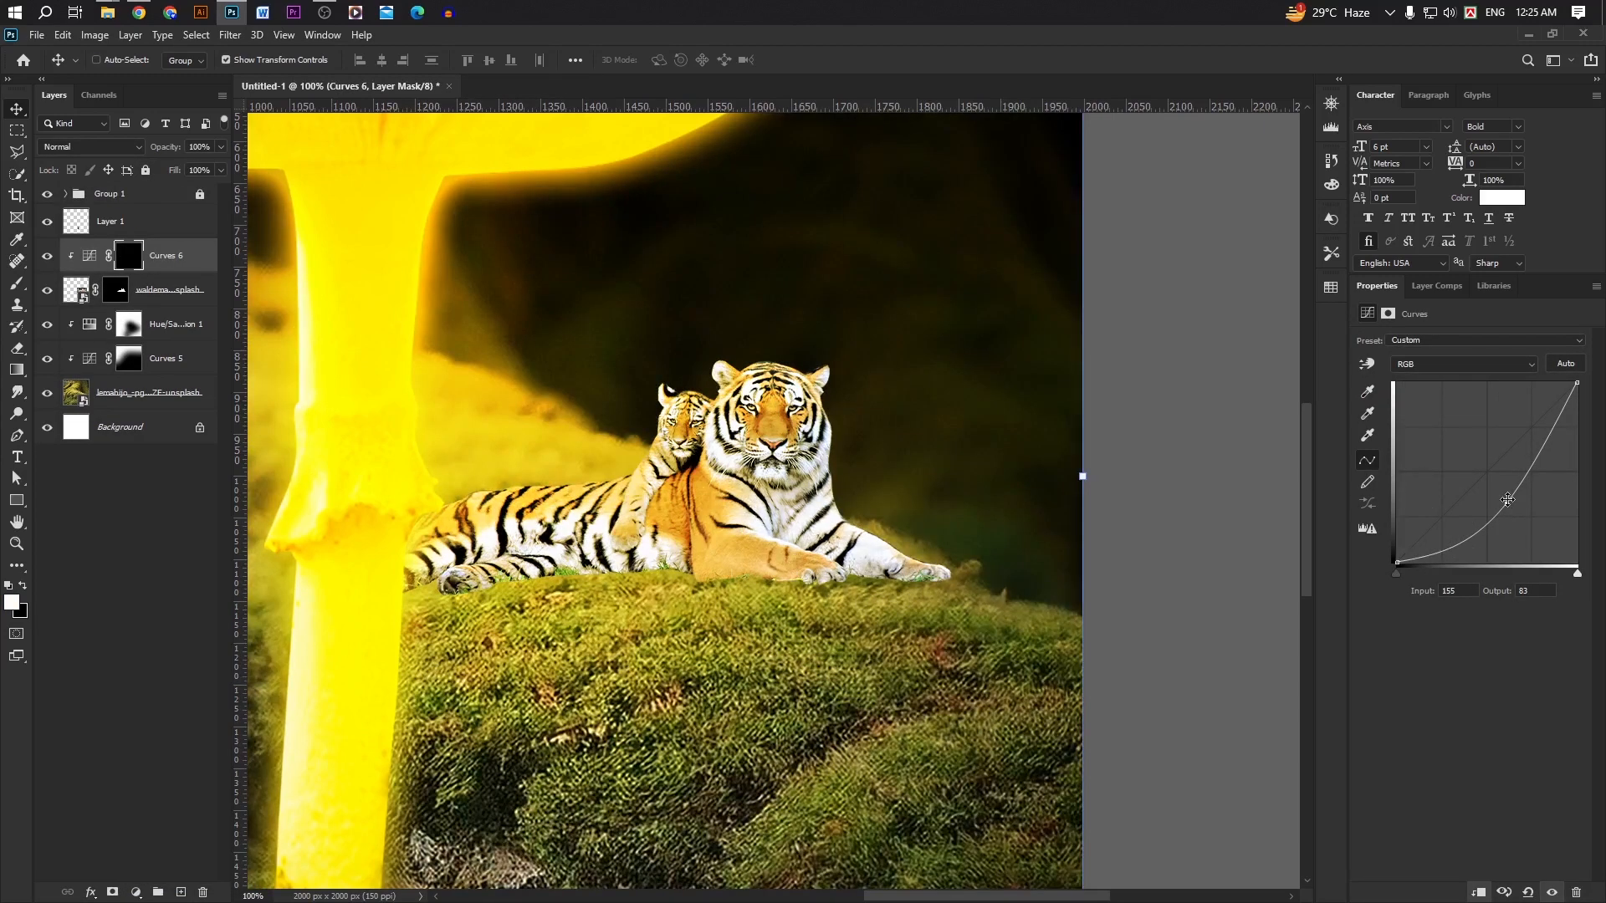
Step: Paint the Curves darkening onto the tigers' paws, legs and body folds with a small soft white brush
key("b")
mouse_move(853, 485)
left_mouse_down()
mouse_move(794, 518)
mouse_move(727, 601)
mouse_move(938, 580)
left_mouse_up()
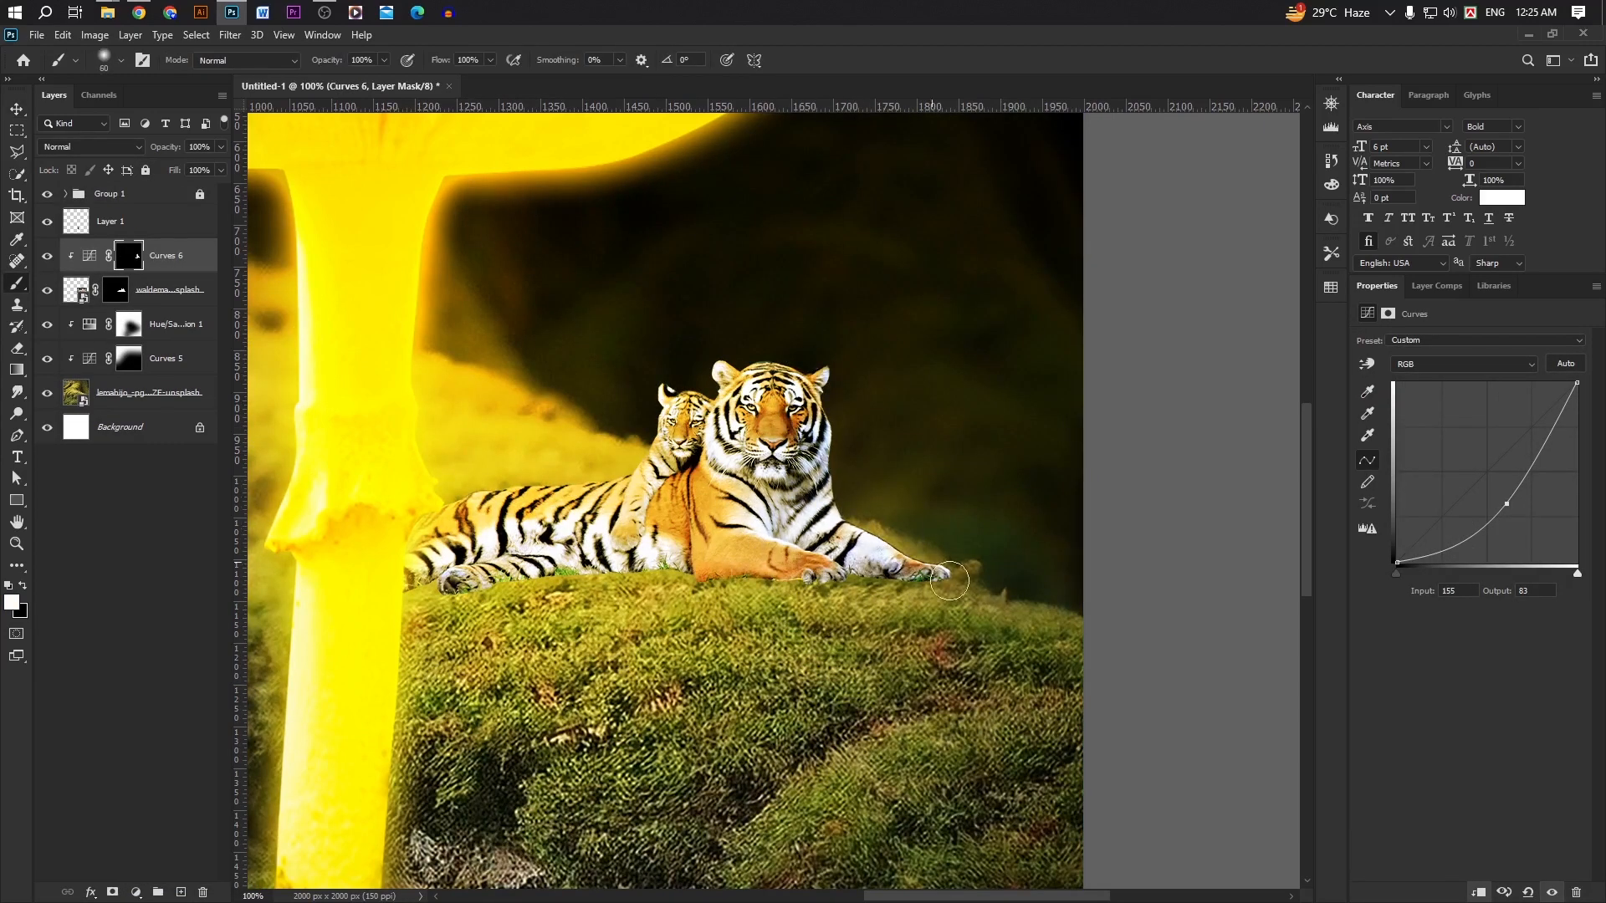
scroll(868, 563, "up", 1)
key("bracketleft")
key("bracketleft")
key("bracketleft")
key("bracketleft")
key("bracketleft")
left_click_drag(770, 495, 1066, 531)
left_click_drag(642, 583, 700, 605)
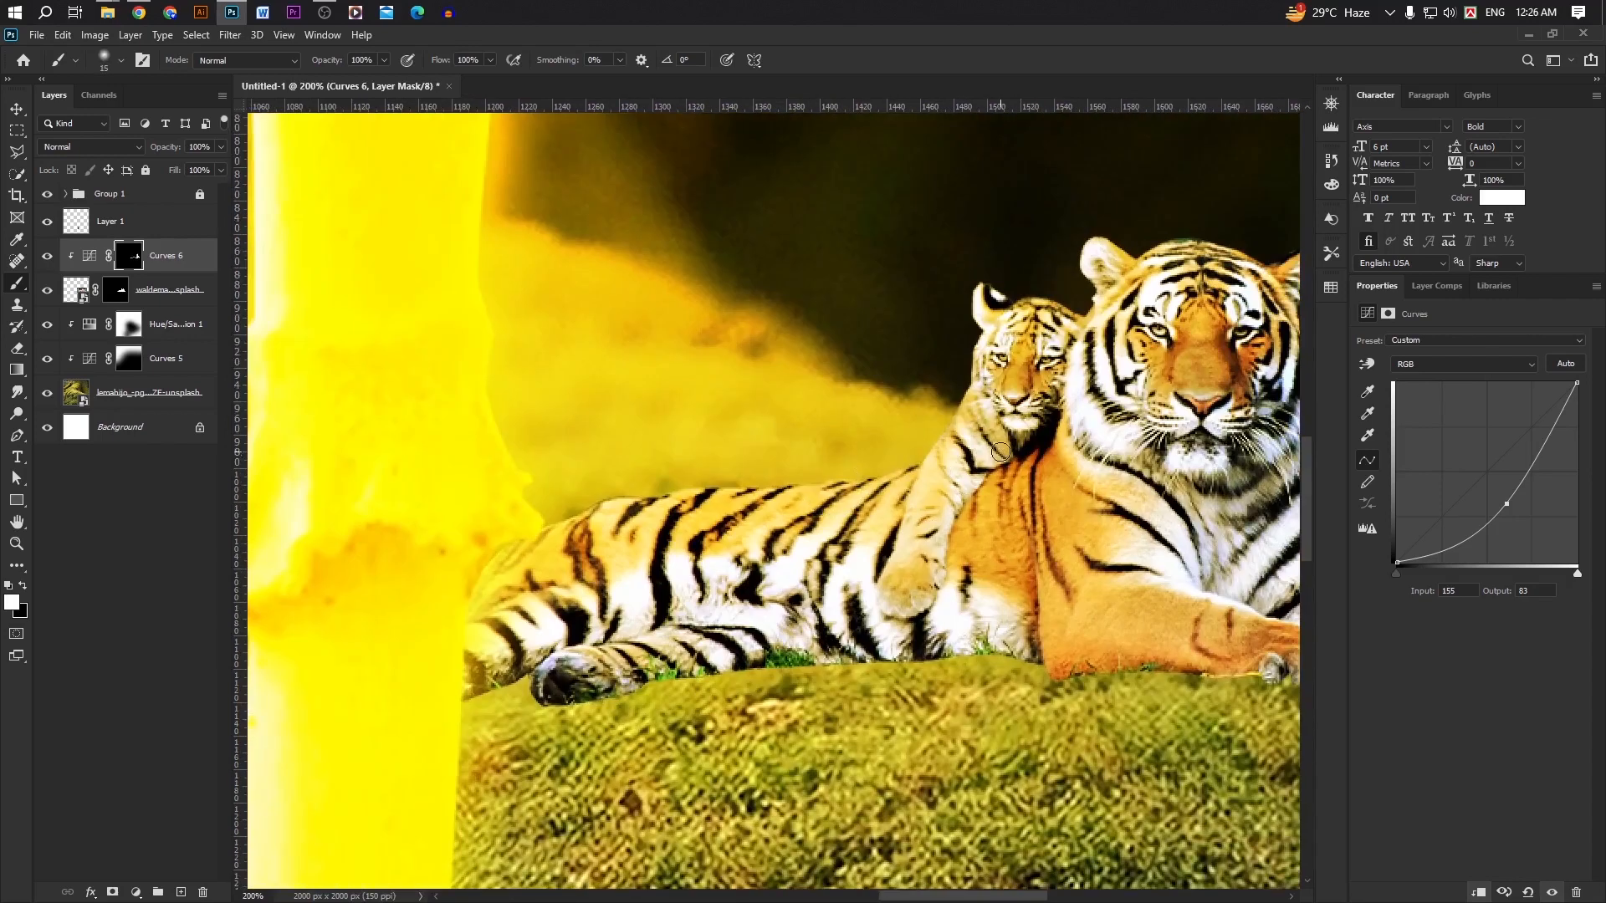
left_click_drag(1115, 286, 943, 378)
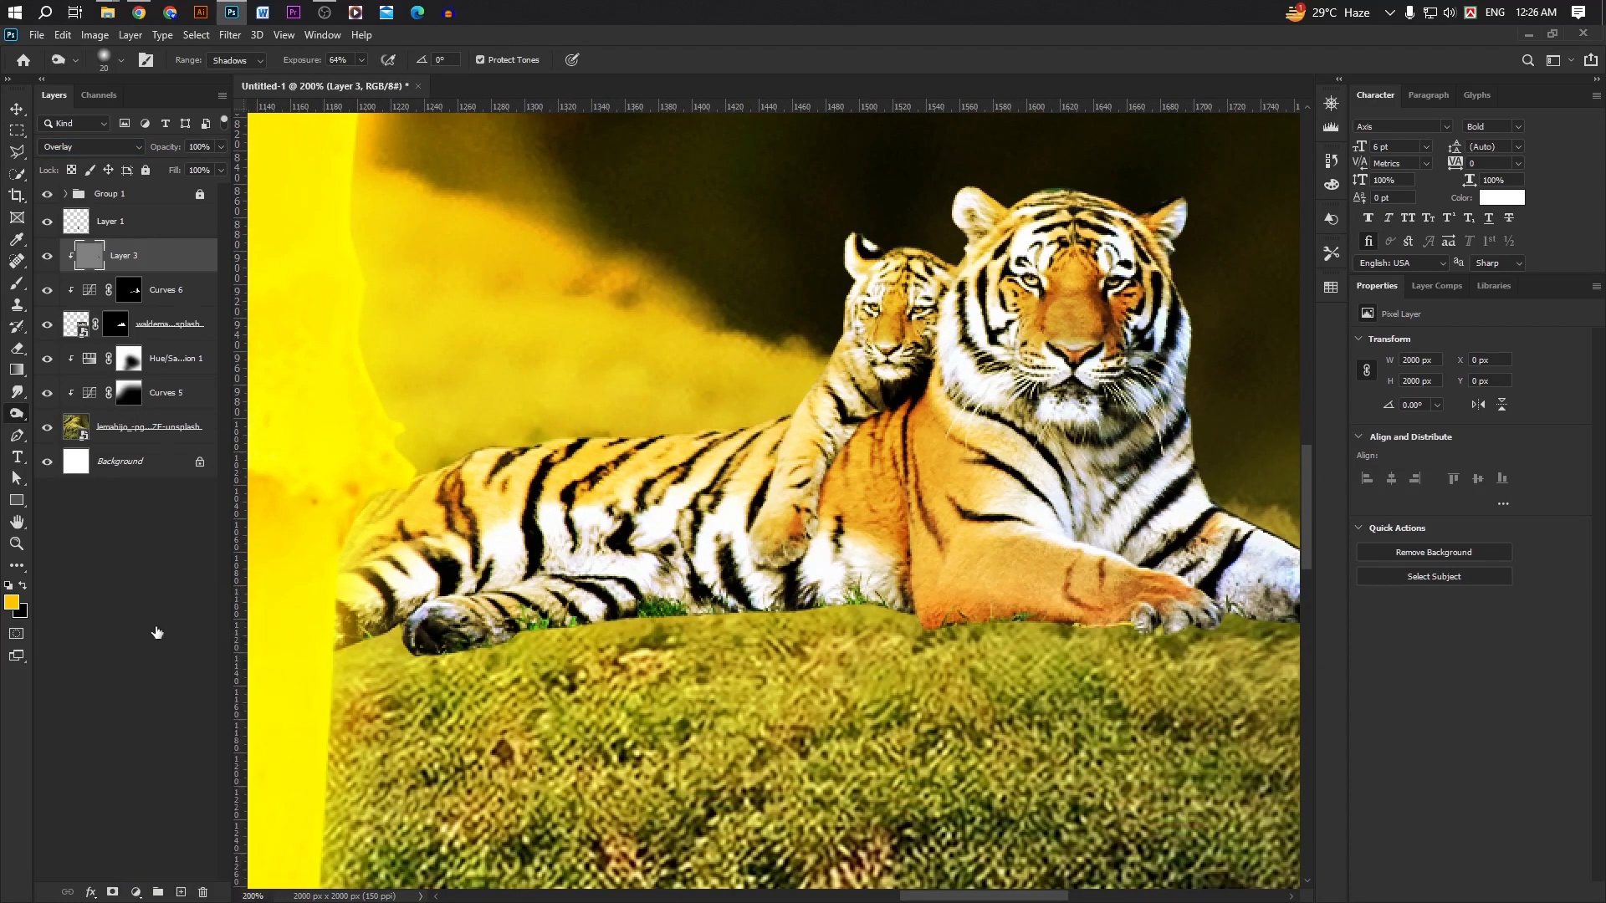
Step: Add a Brightness/Contrast layer clipped to the tigers with brightness -92, and invert its mask
left_click(136, 892)
left_click(188, 652)
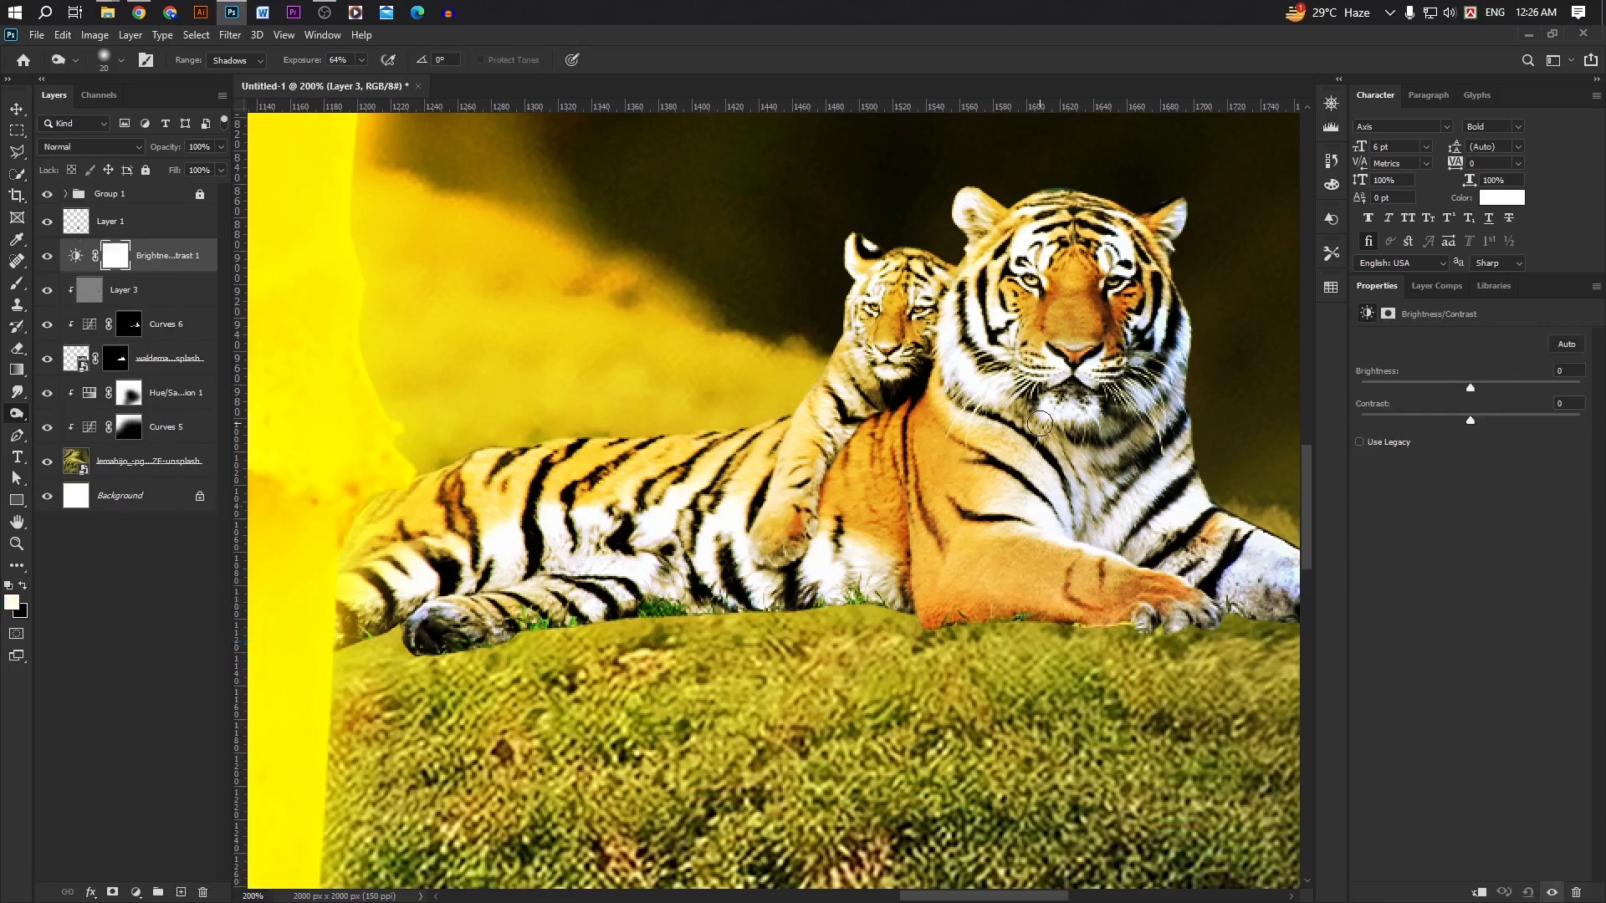
left_click_drag(1470, 389, 1406, 388)
key("ctrl+alt+g")
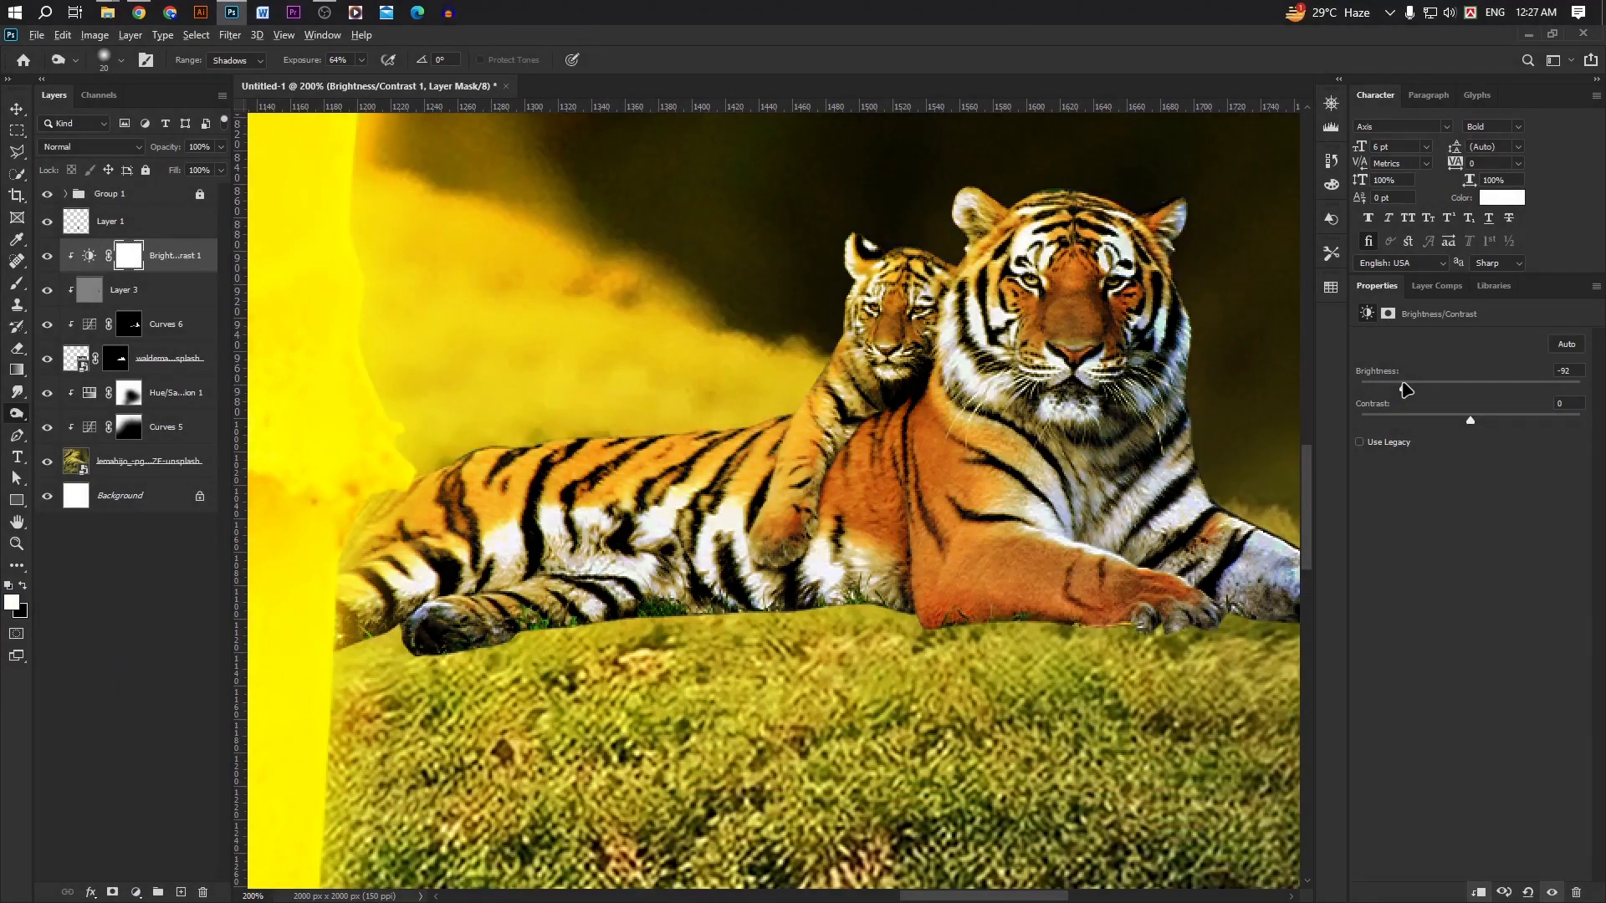
key("ctrl+i")
key("b")
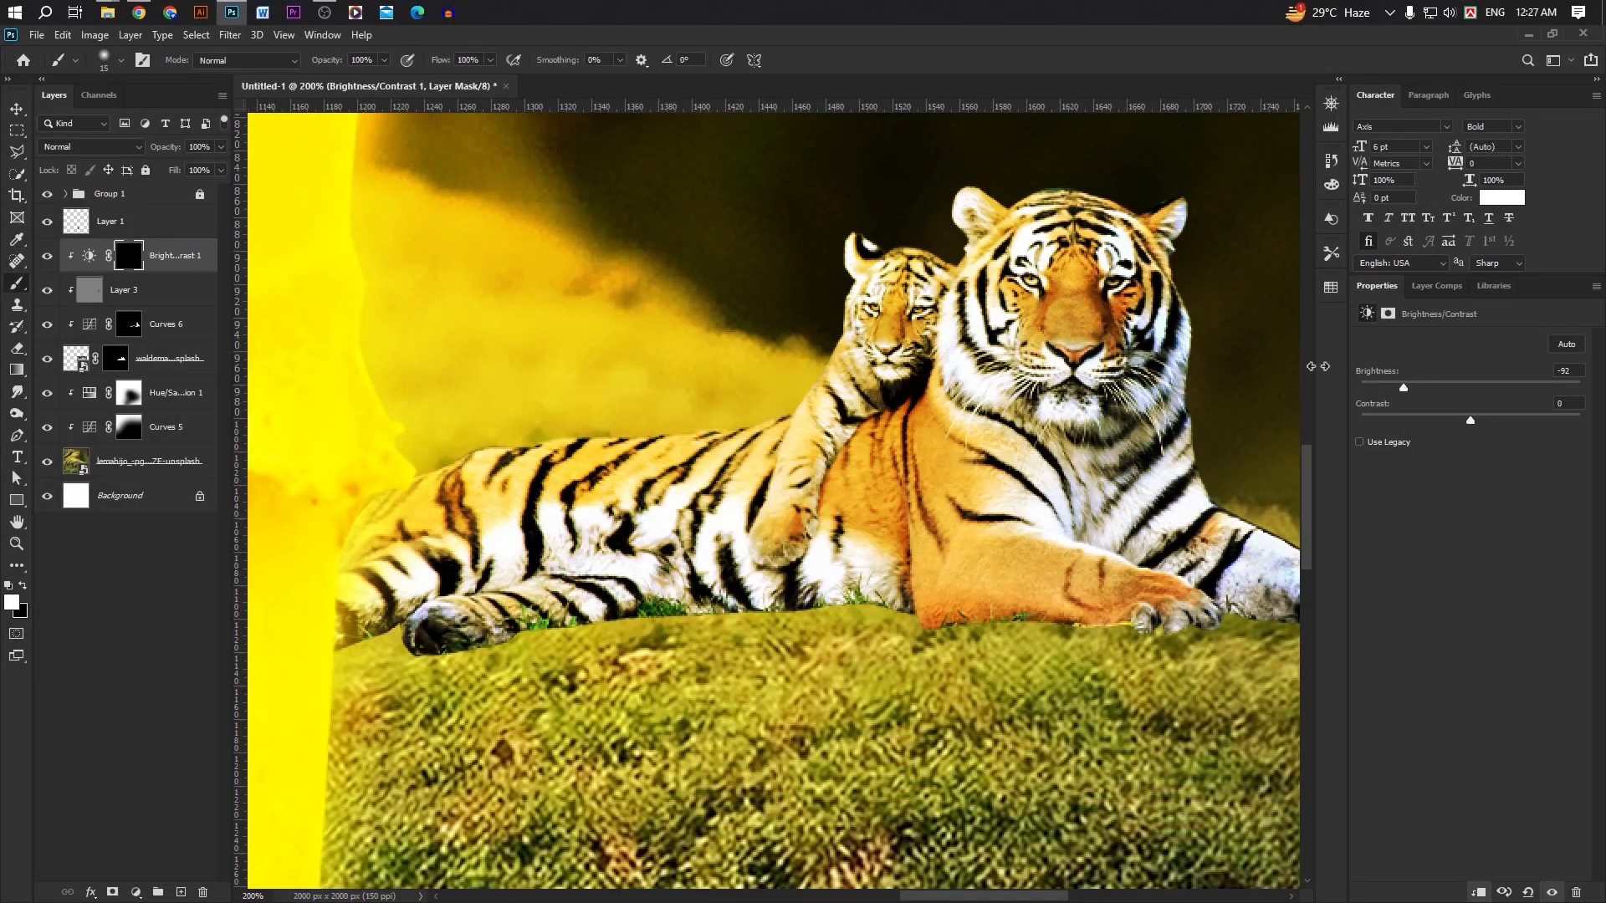
Step: Paint the reduced brightness along the adult tiger's shaded side, chest and front legs with an enlarged soft white brush
scroll(1052, 343, "right", 3)
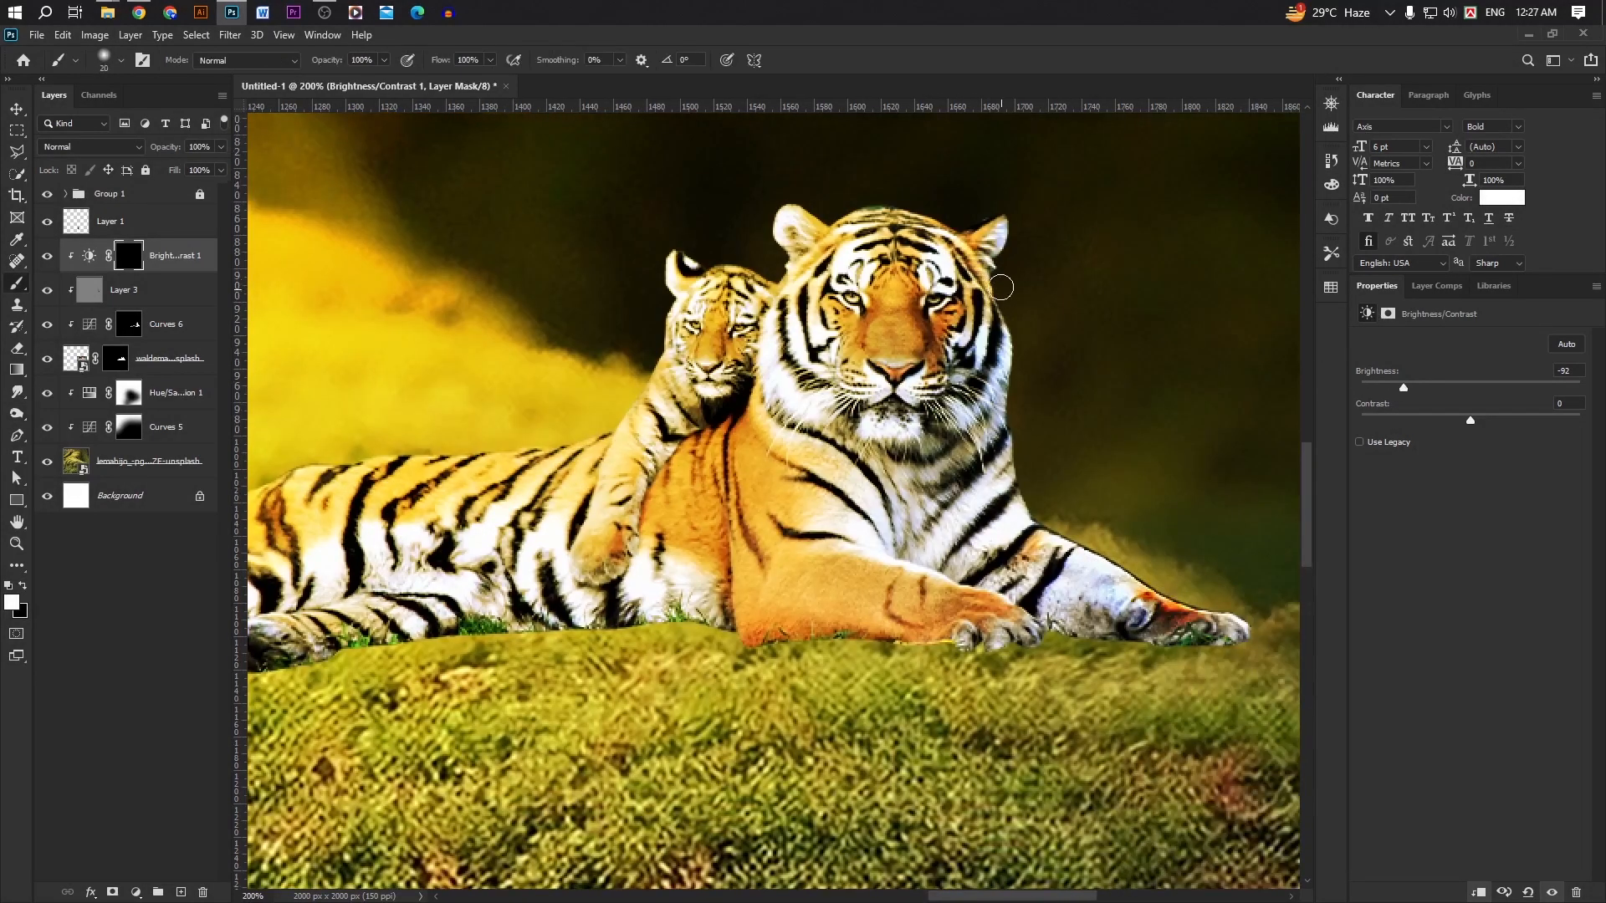
key("bracketright")
key("bracketright")
key("bracketright")
mouse_move(1004, 249)
left_mouse_down()
mouse_move(1016, 393)
mouse_move(1068, 491)
mouse_move(878, 631)
mouse_move(649, 686)
mouse_move(339, 665)
left_mouse_up()
key("space")
mouse_move(338, 665)
left_mouse_down()
mouse_move(485, 612)
mouse_move(577, 613)
left_mouse_up()
mouse_move(556, 615)
left_mouse_down()
mouse_move(519, 612)
mouse_move(970, 539)
left_mouse_up()
mouse_move(1078, 547)
left_mouse_down()
mouse_move(740, 592)
mouse_move(800, 539)
mouse_move(836, 548)
mouse_move(769, 527)
left_mouse_up()
Step: Paint the reduced brightness onto the shaded side of the adult tiger's face and the cub's face, body and paw with a smaller soft brush
key("bracketleft")
key("bracketleft")
key("bracketleft")
key("bracketleft")
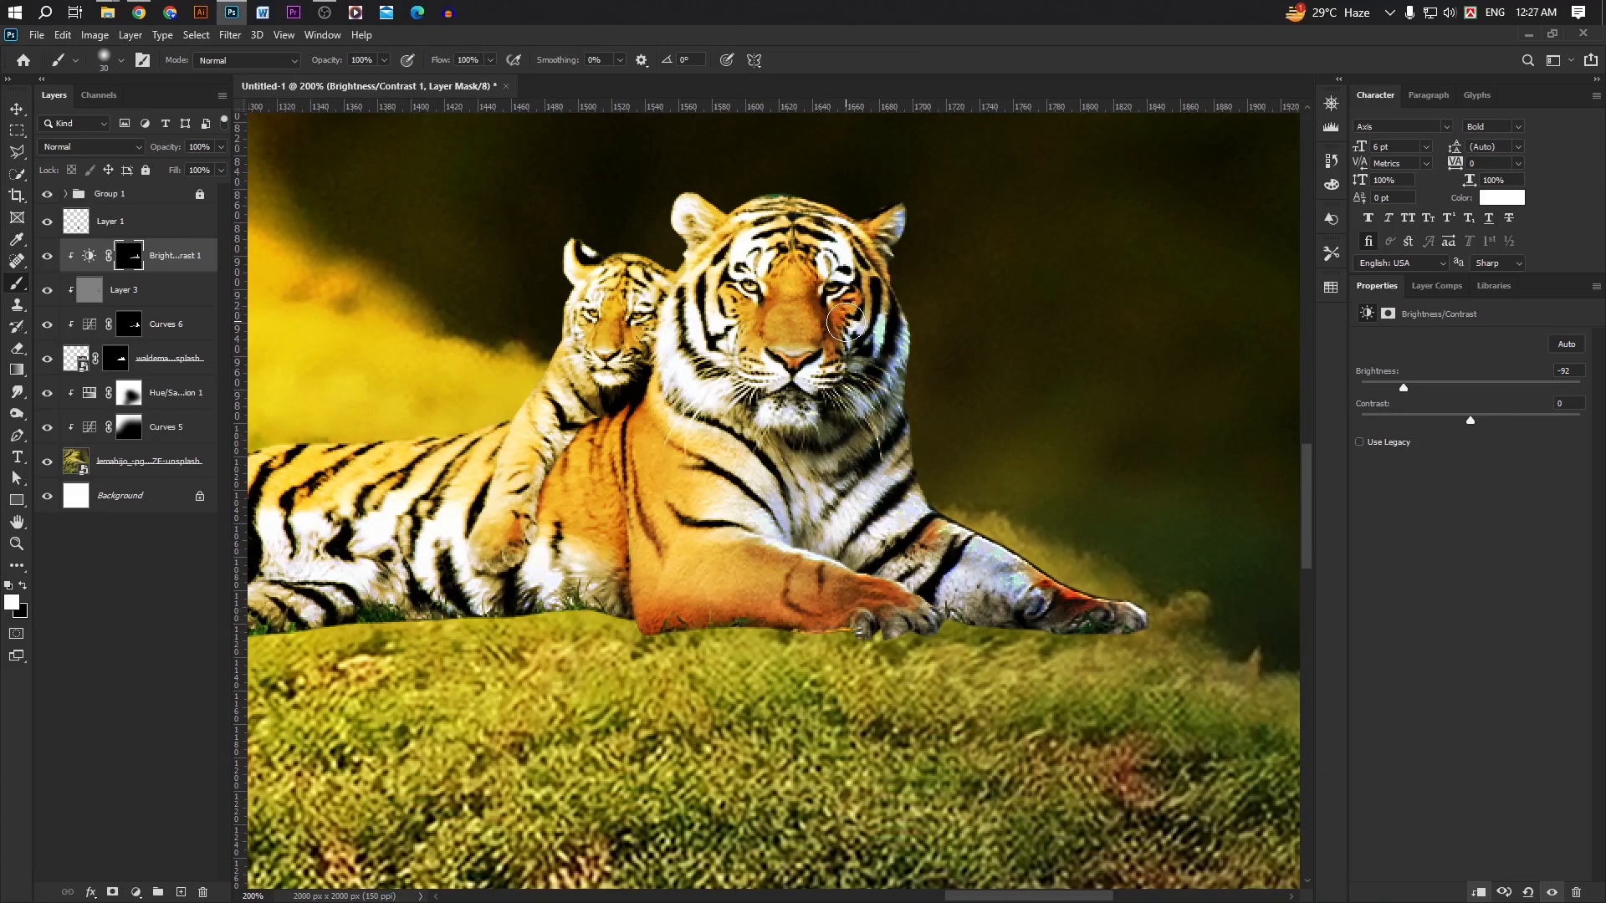
left_click_drag(832, 358, 865, 269)
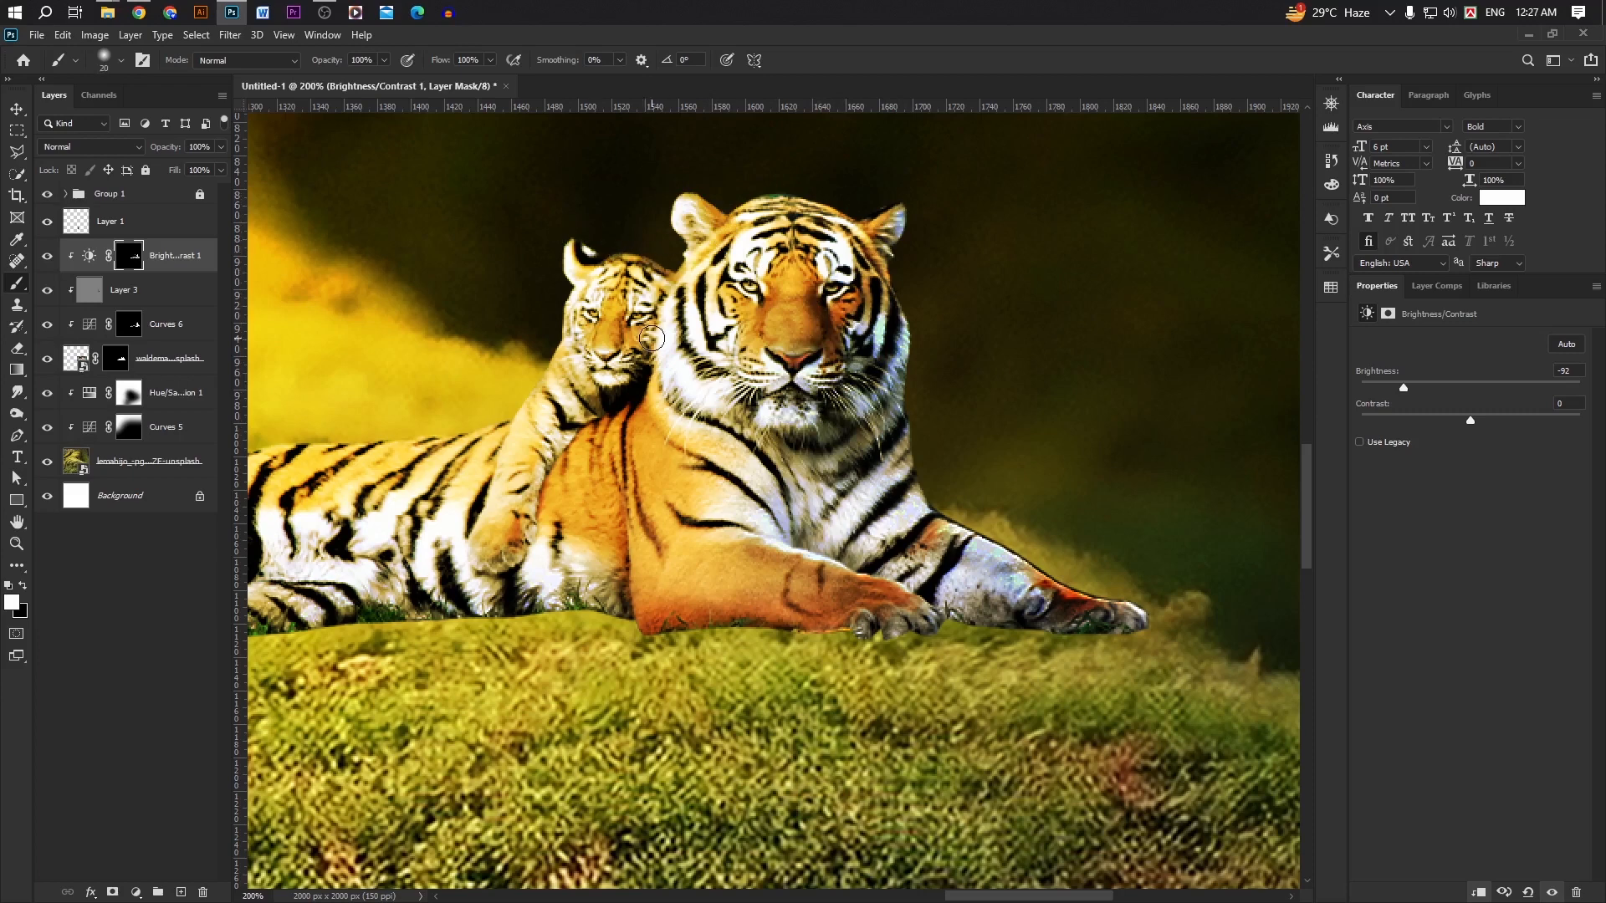
left_click_drag(652, 338, 510, 552)
Step: Paint the reduced brightness in white along the adult tiger's hind leg, belly and underside near the ground
key("x")
key("space")
left_click_drag(362, 525, 617, 441)
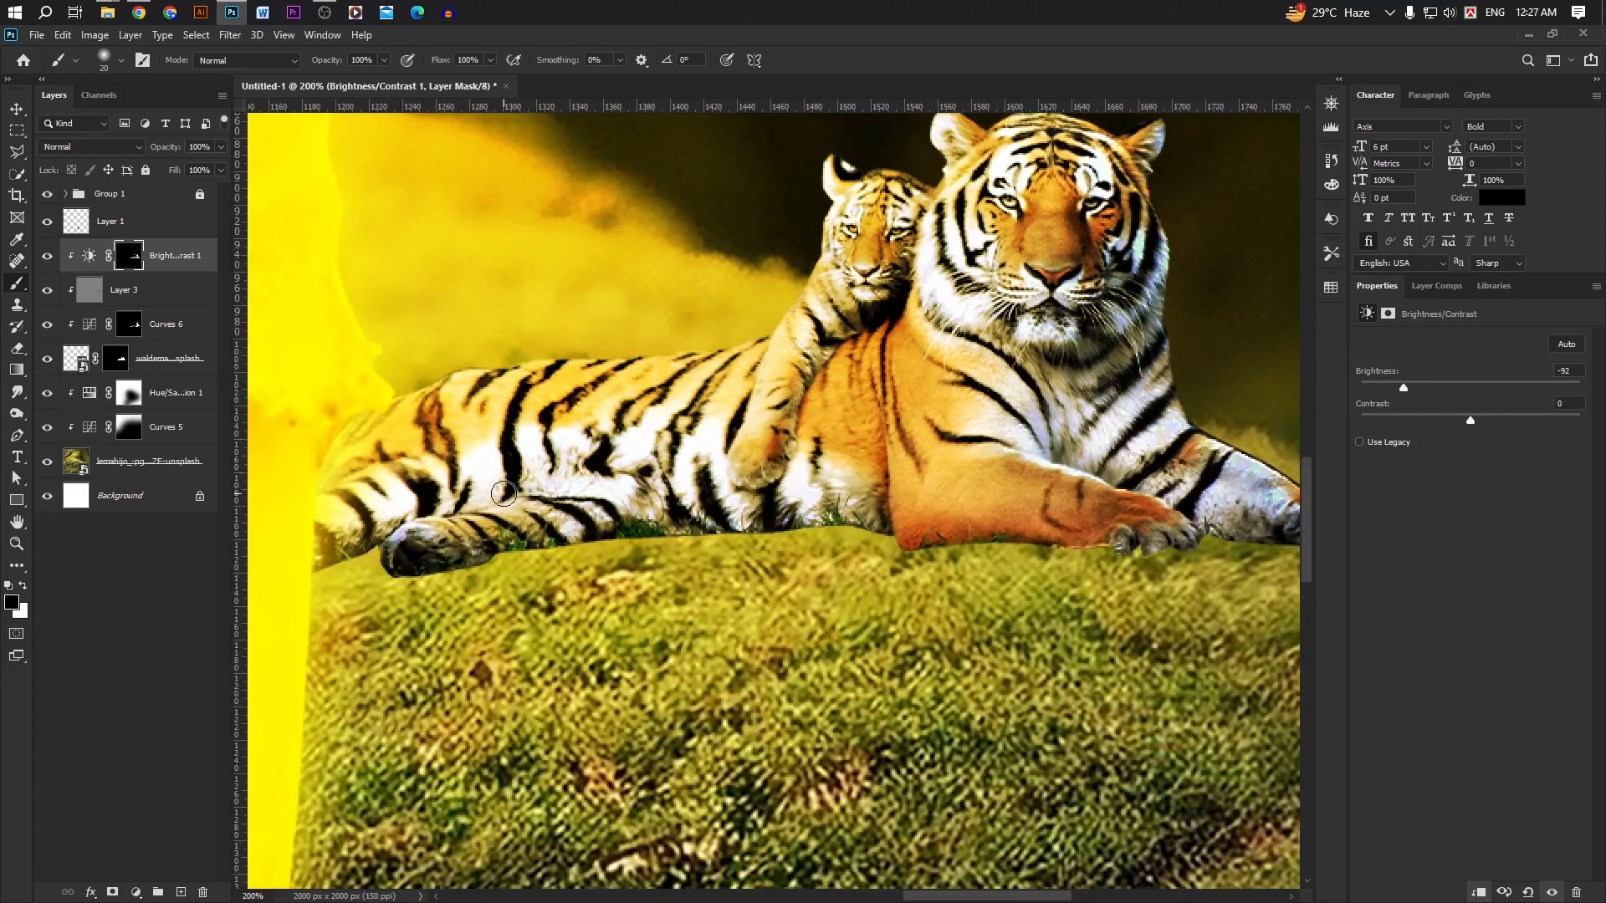
key("x")
mouse_move(504, 494)
left_mouse_down()
mouse_move(453, 519)
mouse_move(1102, 545)
left_mouse_up()
Step: Paint white on the tigers' layer mask to bring back the grass and leaves beneath their bodies and paws
left_click(114, 361)
key("space")
mouse_move(1171, 548)
left_mouse_down()
mouse_move(933, 548)
mouse_move(1250, 535)
left_mouse_up()
mouse_move(402, 543)
left_mouse_down()
mouse_move(502, 556)
mouse_move(887, 511)
left_mouse_up()
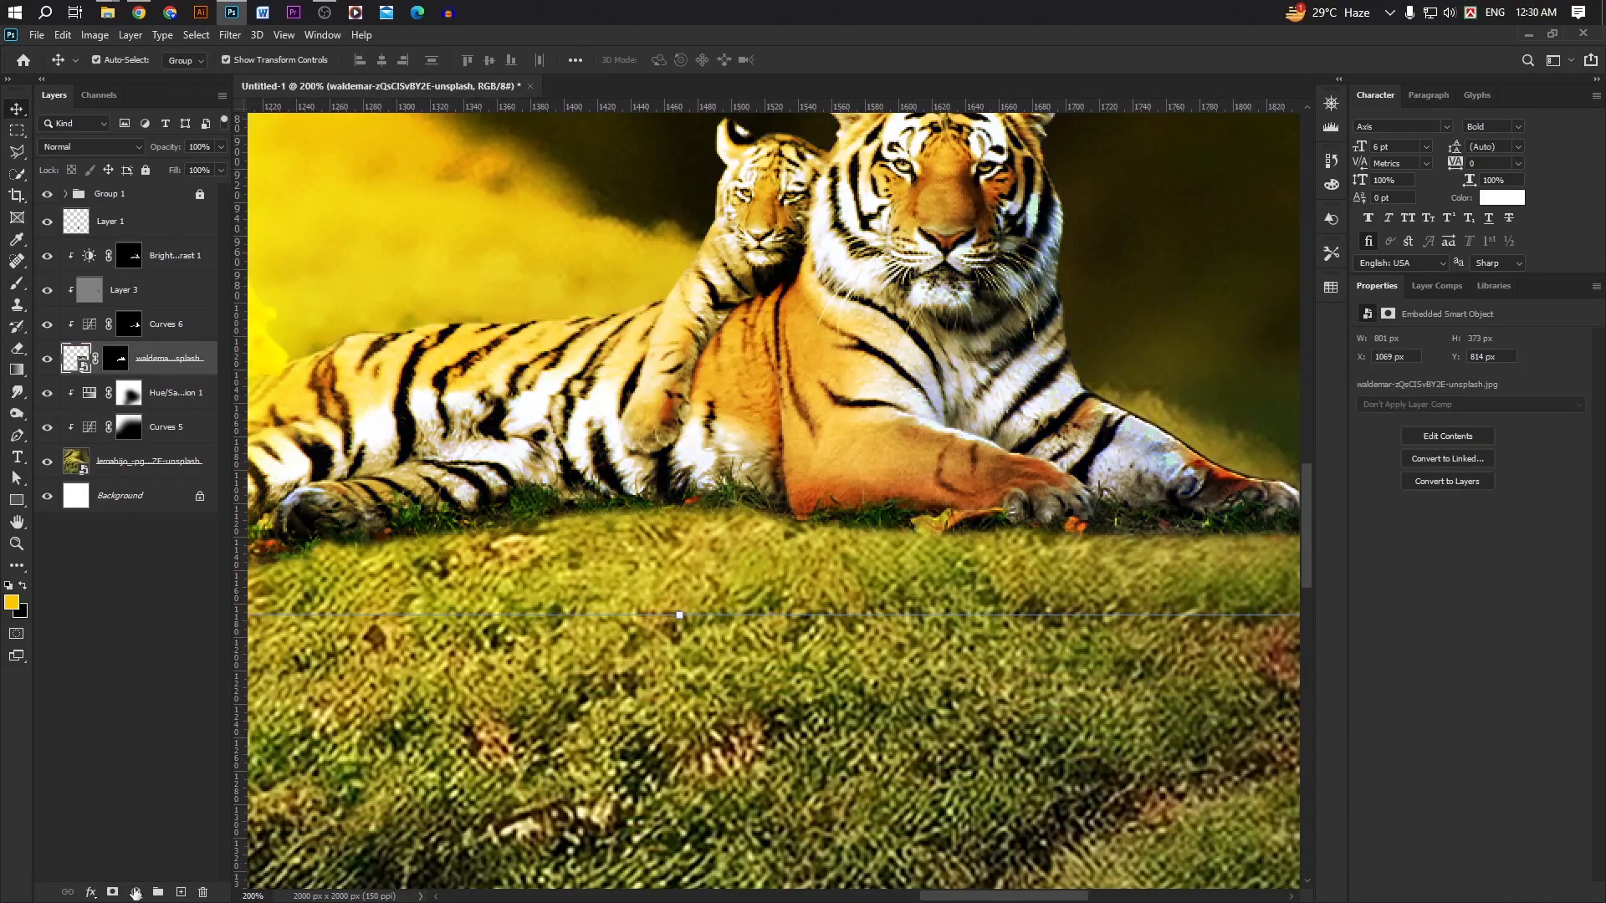
Step: Add a Solid Color fill layer clipped to the tigers in yellow #ffea00, with its blend mode set to Soft Light
left_click(135, 892)
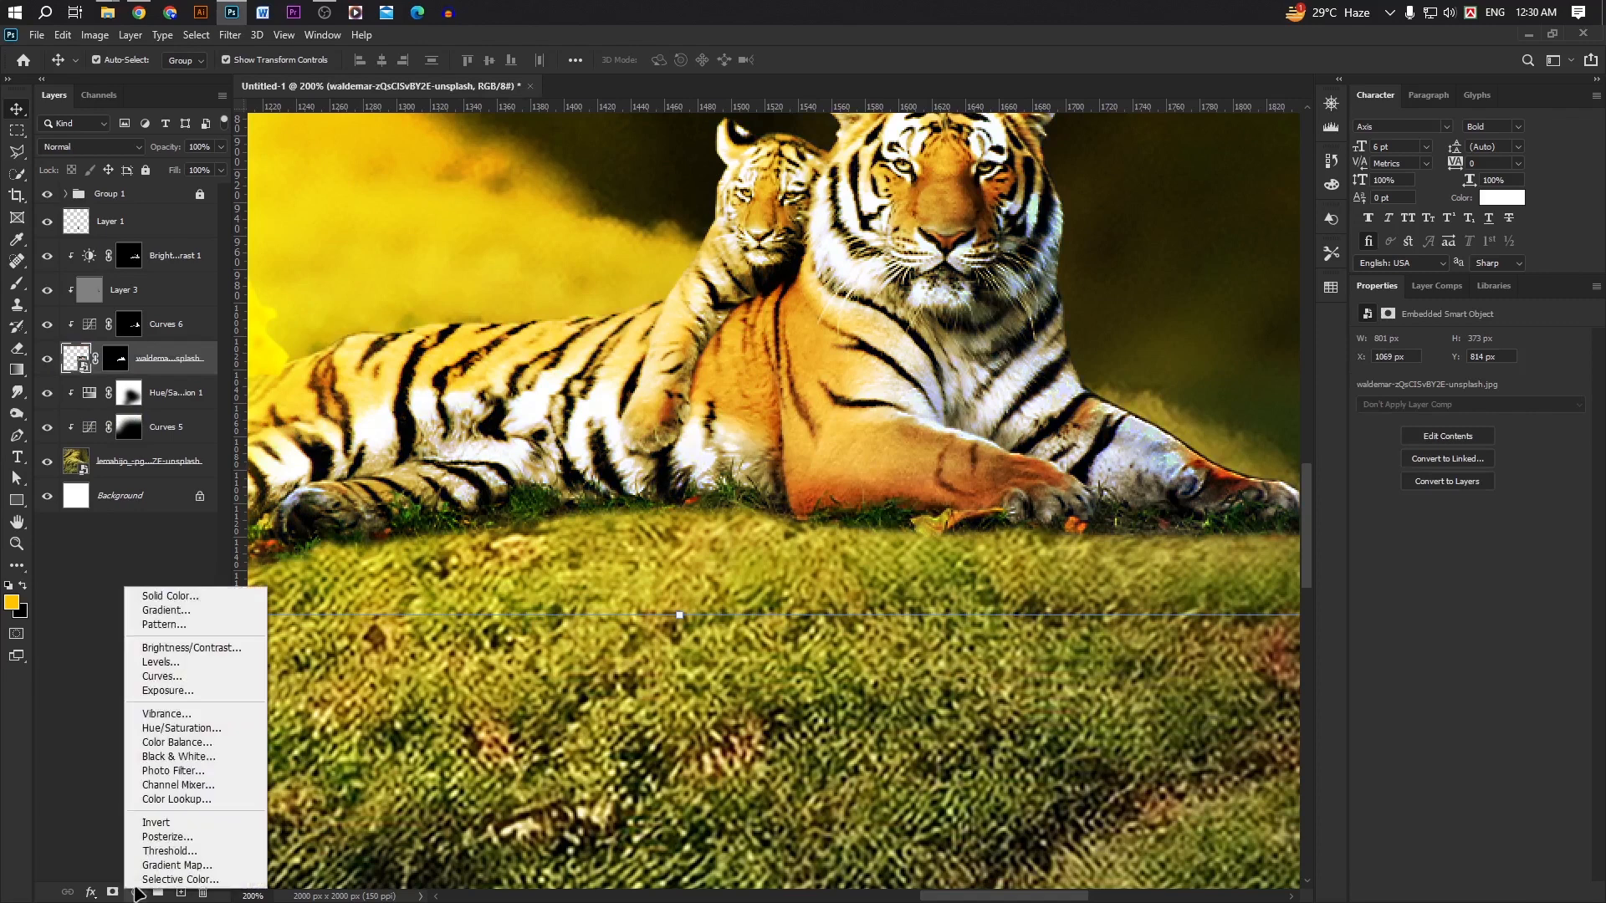
left_click(204, 599)
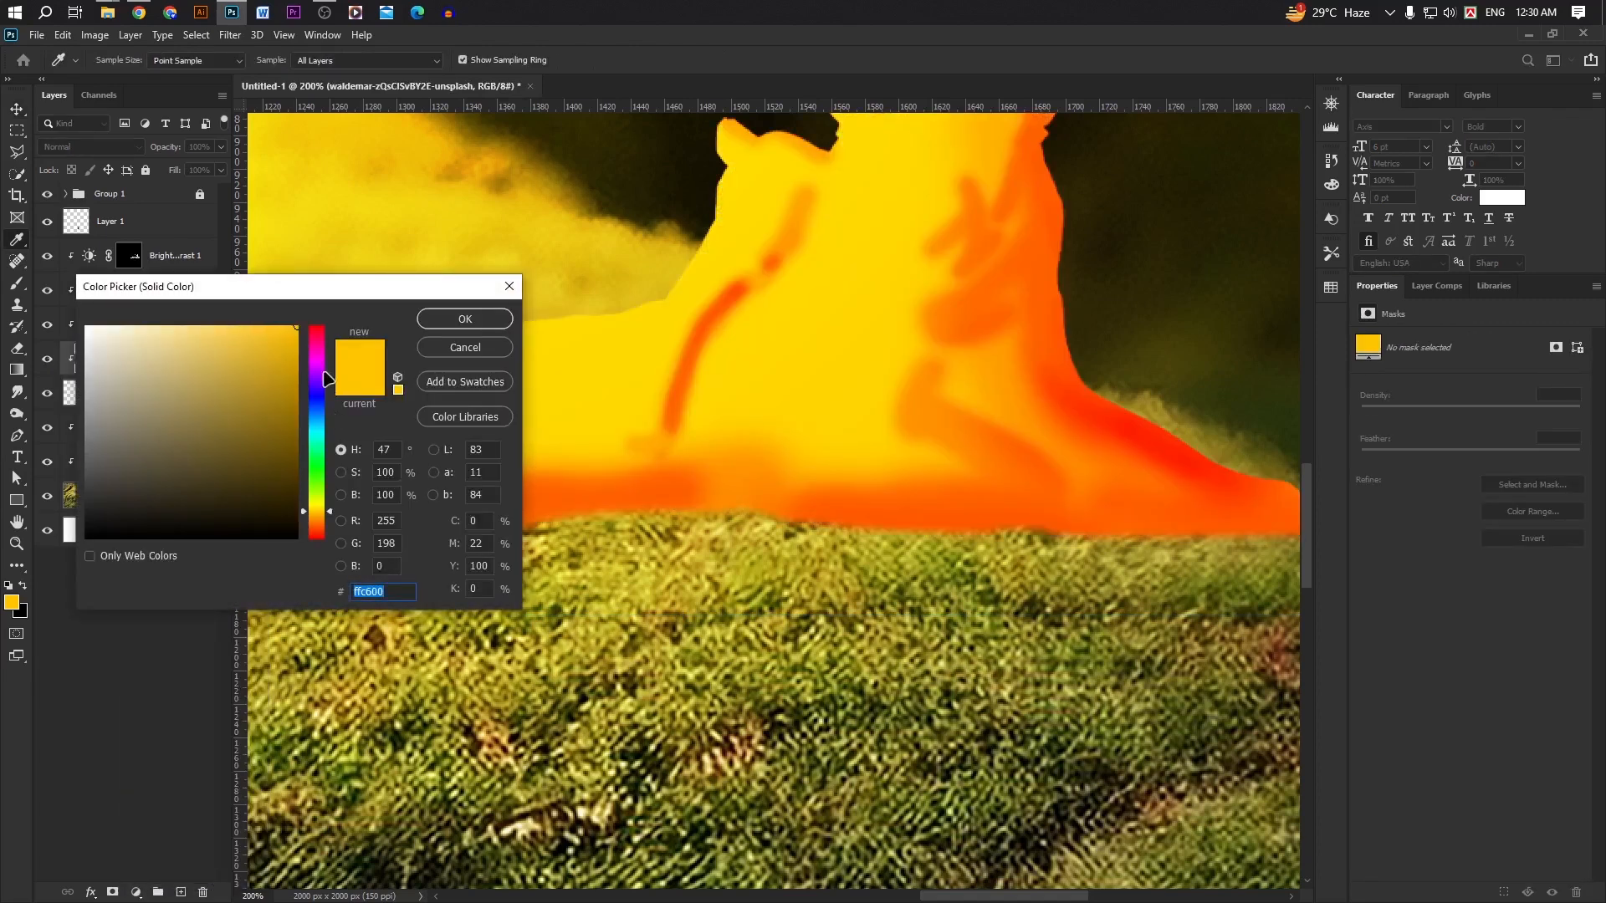
left_click_drag(332, 516, 332, 512)
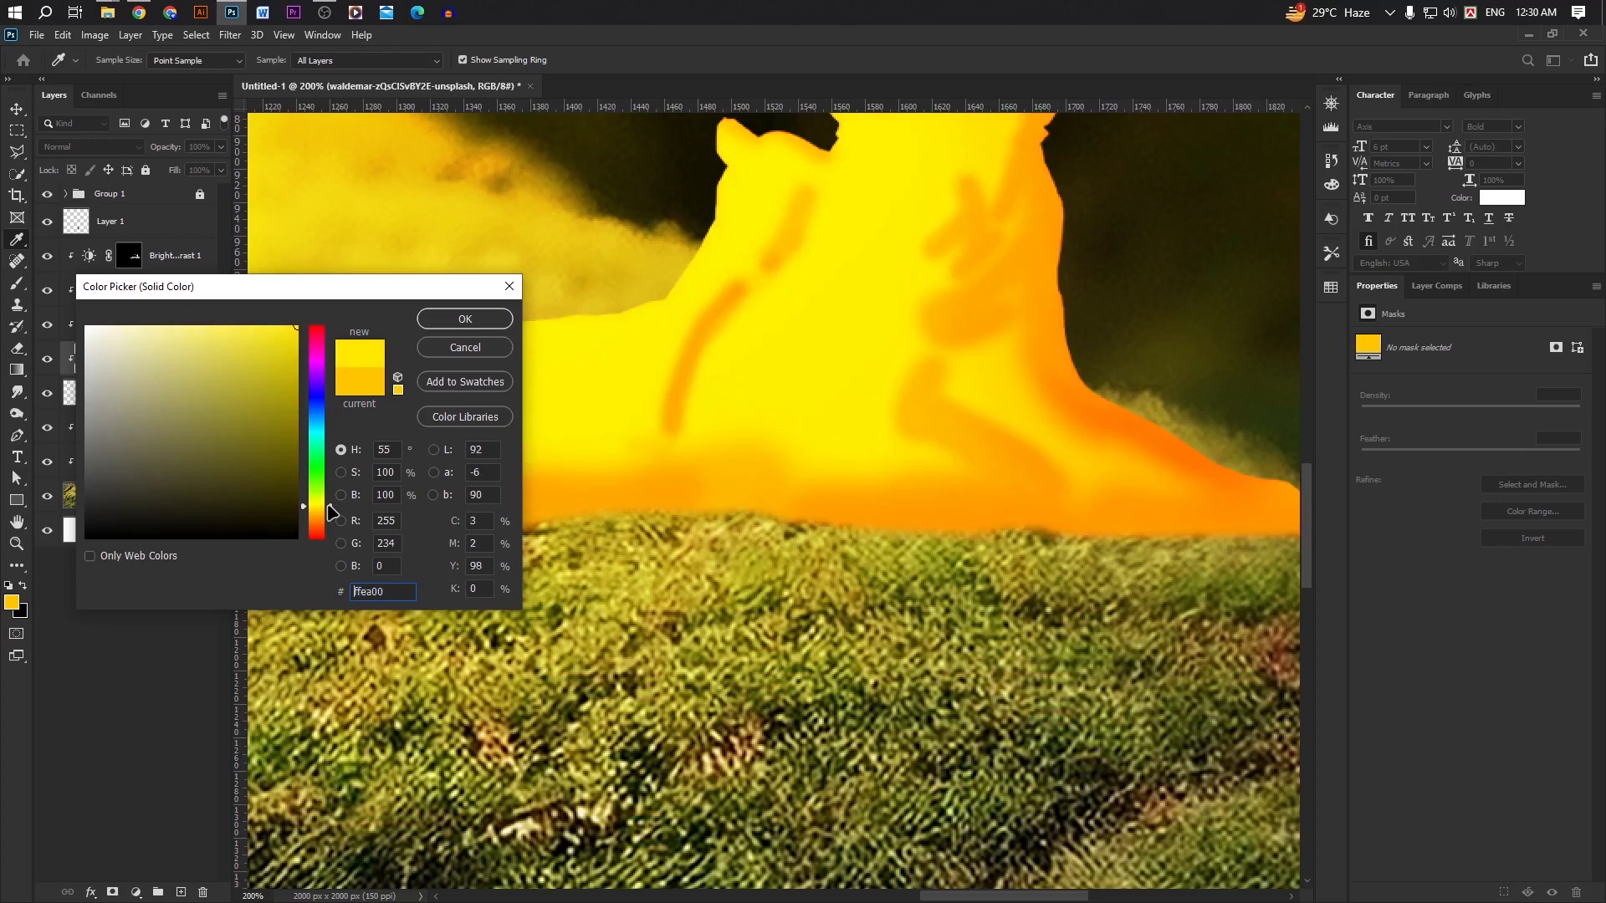
left_click(462, 319)
left_click(91, 147)
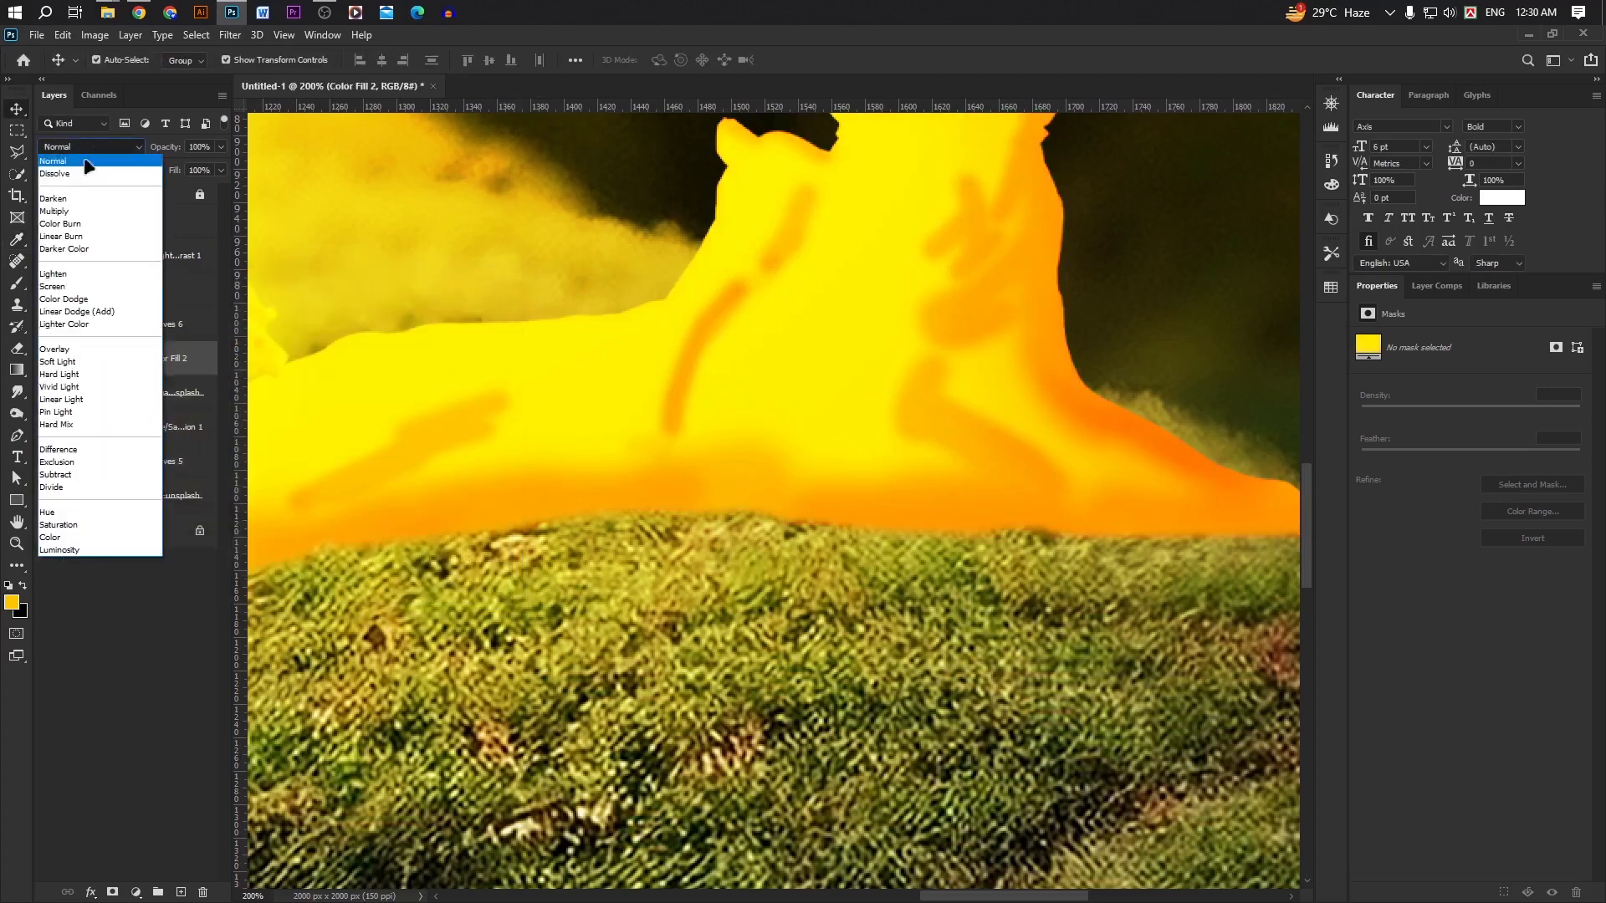
left_click(59, 386)
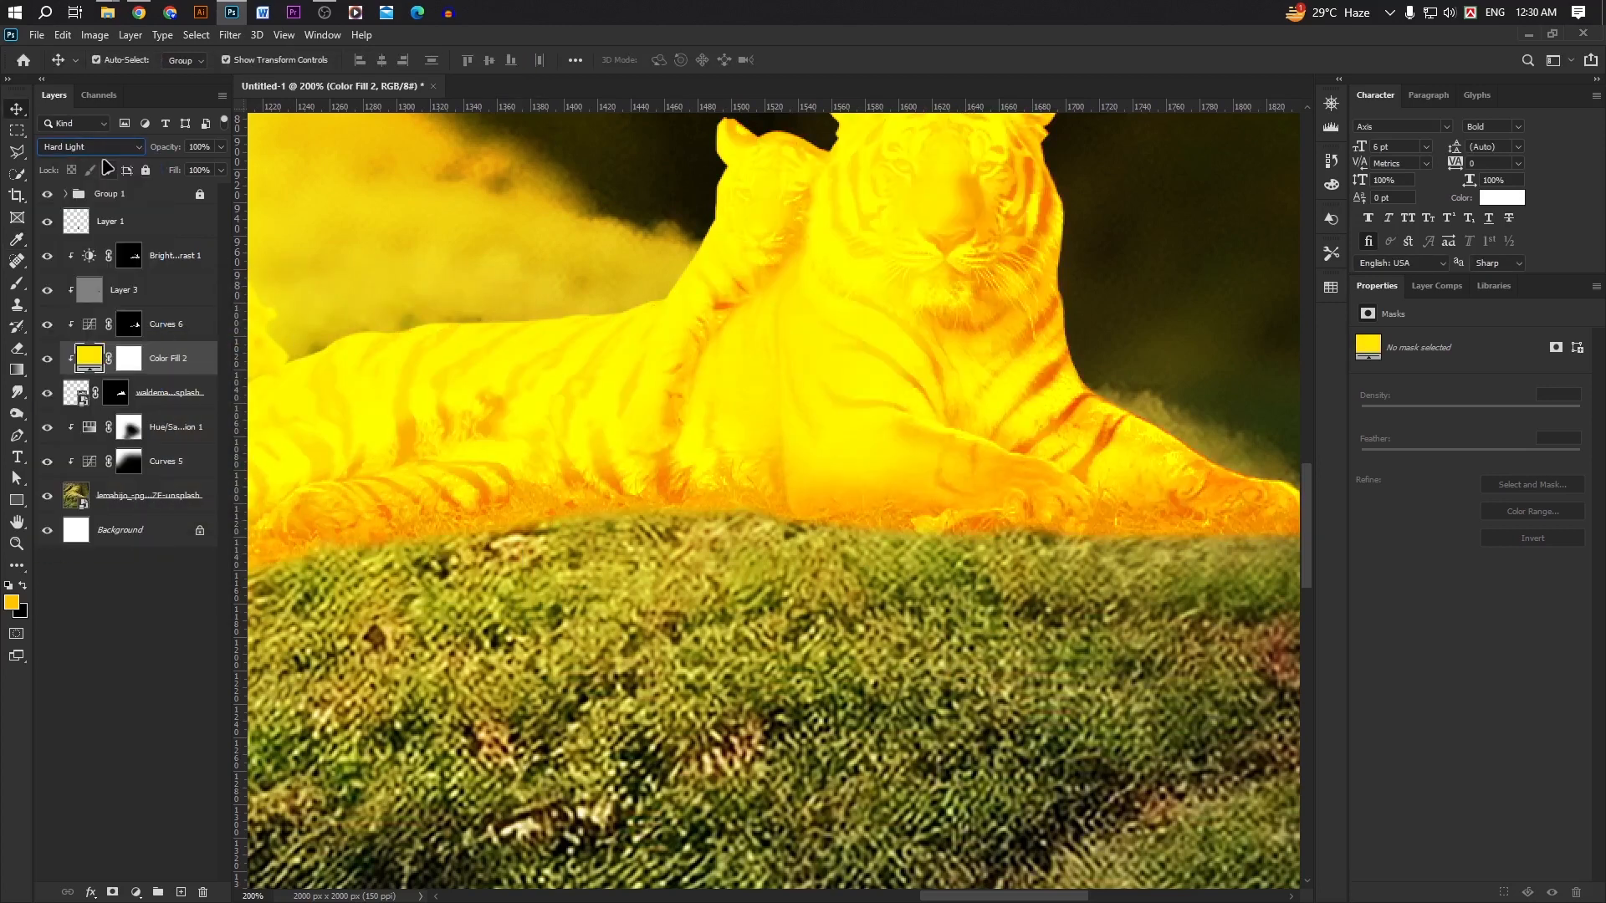
key("shift+minus")
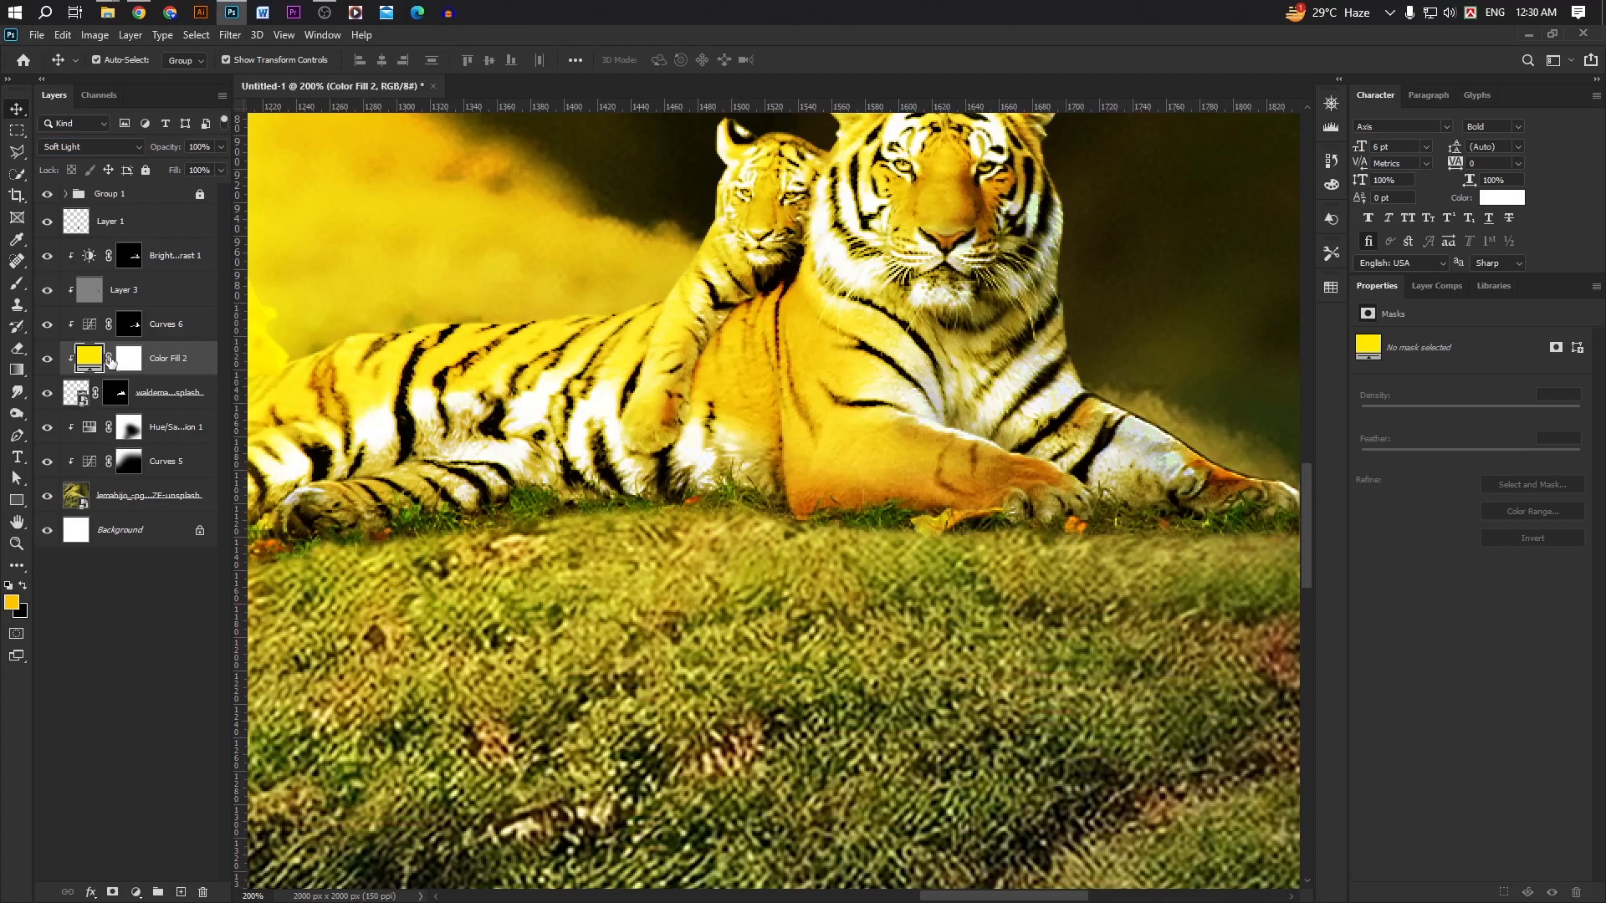
Step: Invert the yellow fill's mask and paint it in white along the grass beneath the tigers, from hind paws to front paws
left_click(128, 359)
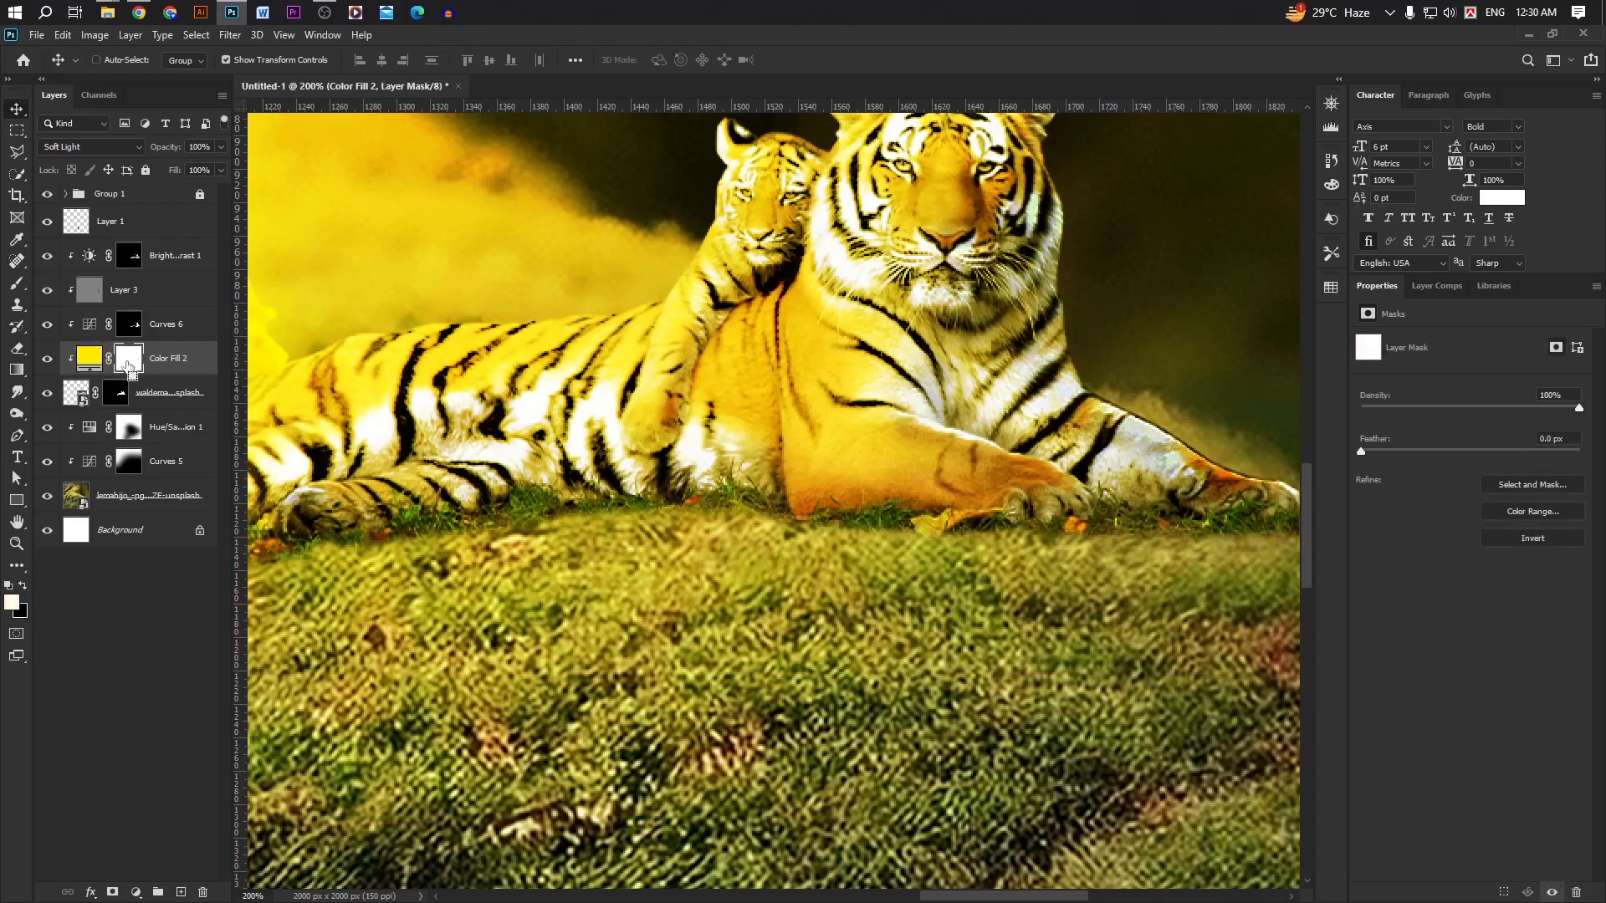
key("ctrl+i")
key("b")
scroll(458, 520, "left", 3)
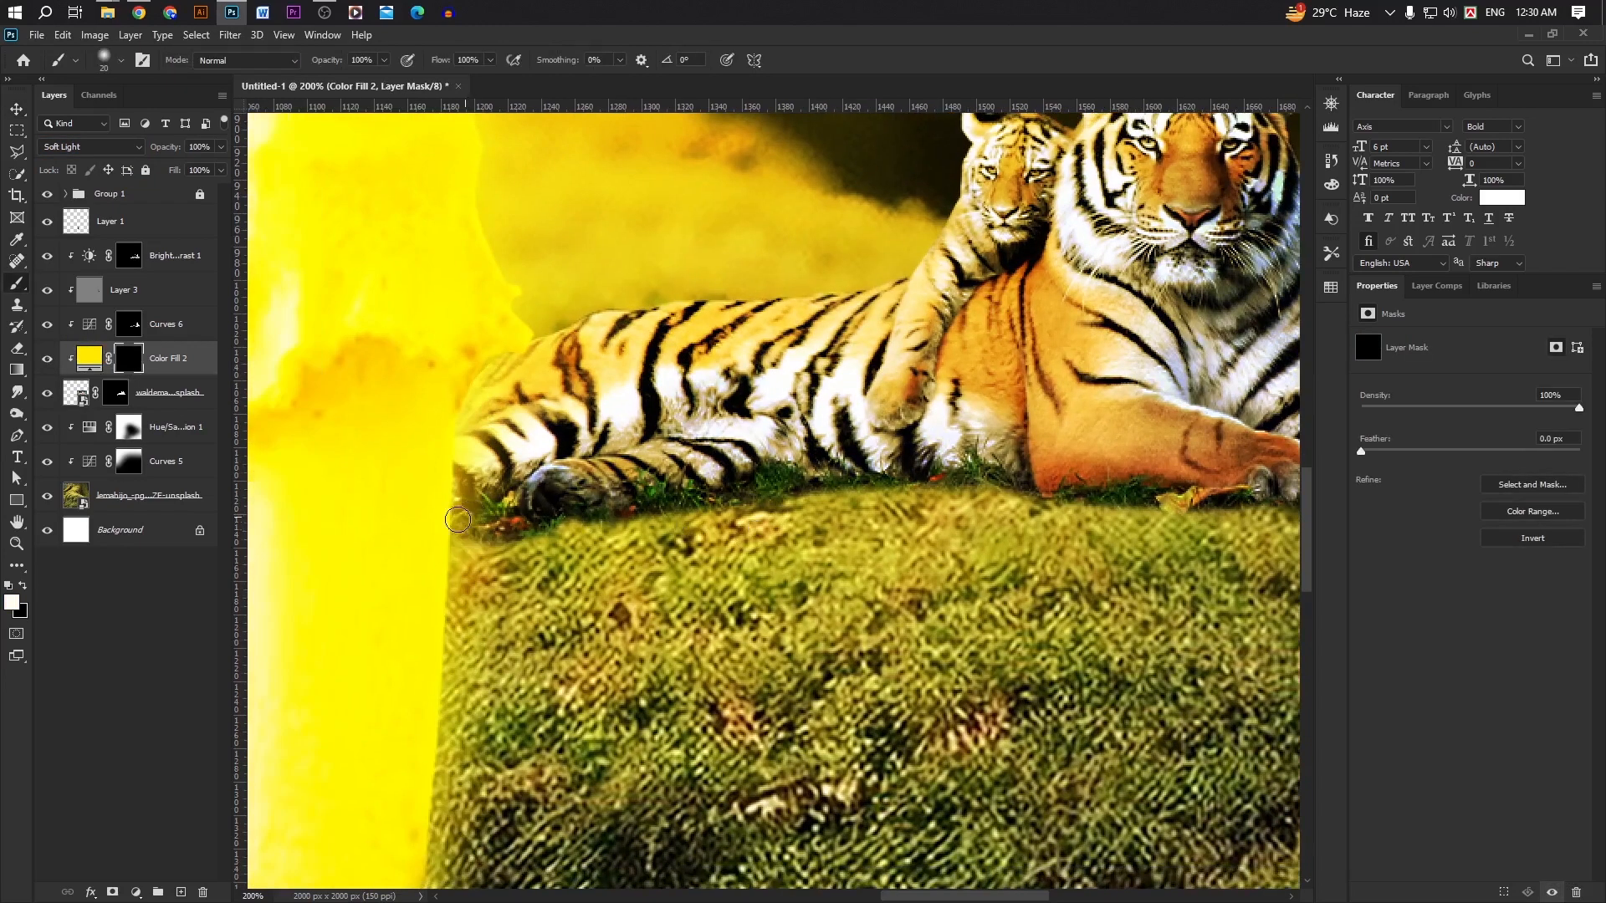
mouse_move(458, 520)
left_mouse_down()
mouse_move(618, 523)
mouse_move(555, 518)
left_mouse_up()
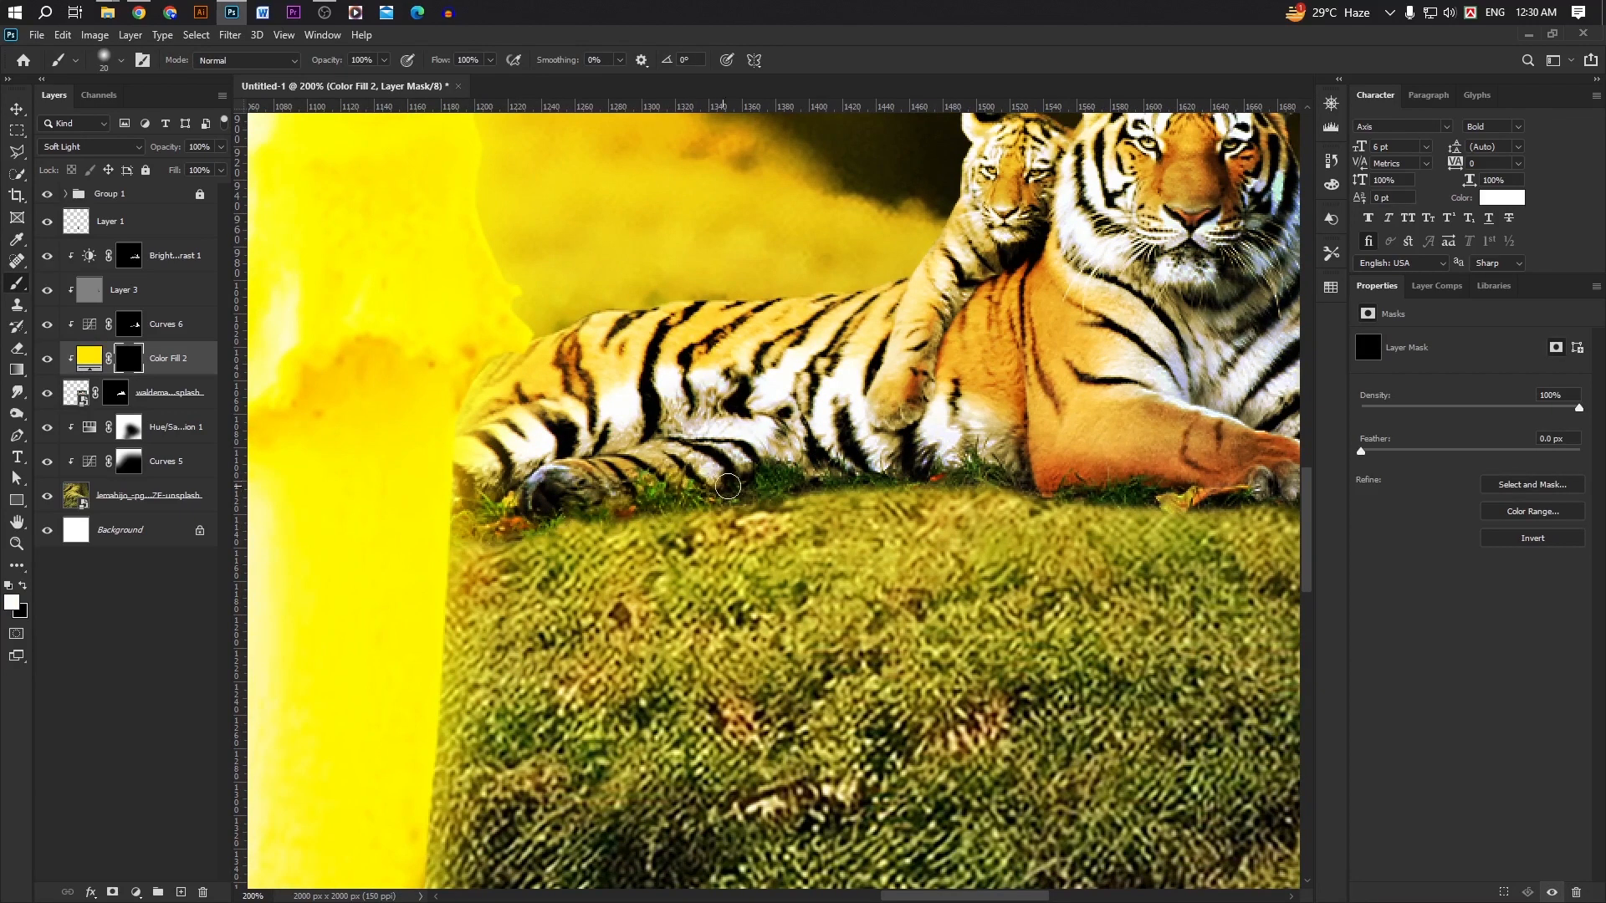
mouse_move(728, 486)
left_mouse_down()
mouse_move(743, 481)
mouse_move(673, 489)
mouse_move(791, 486)
left_mouse_up()
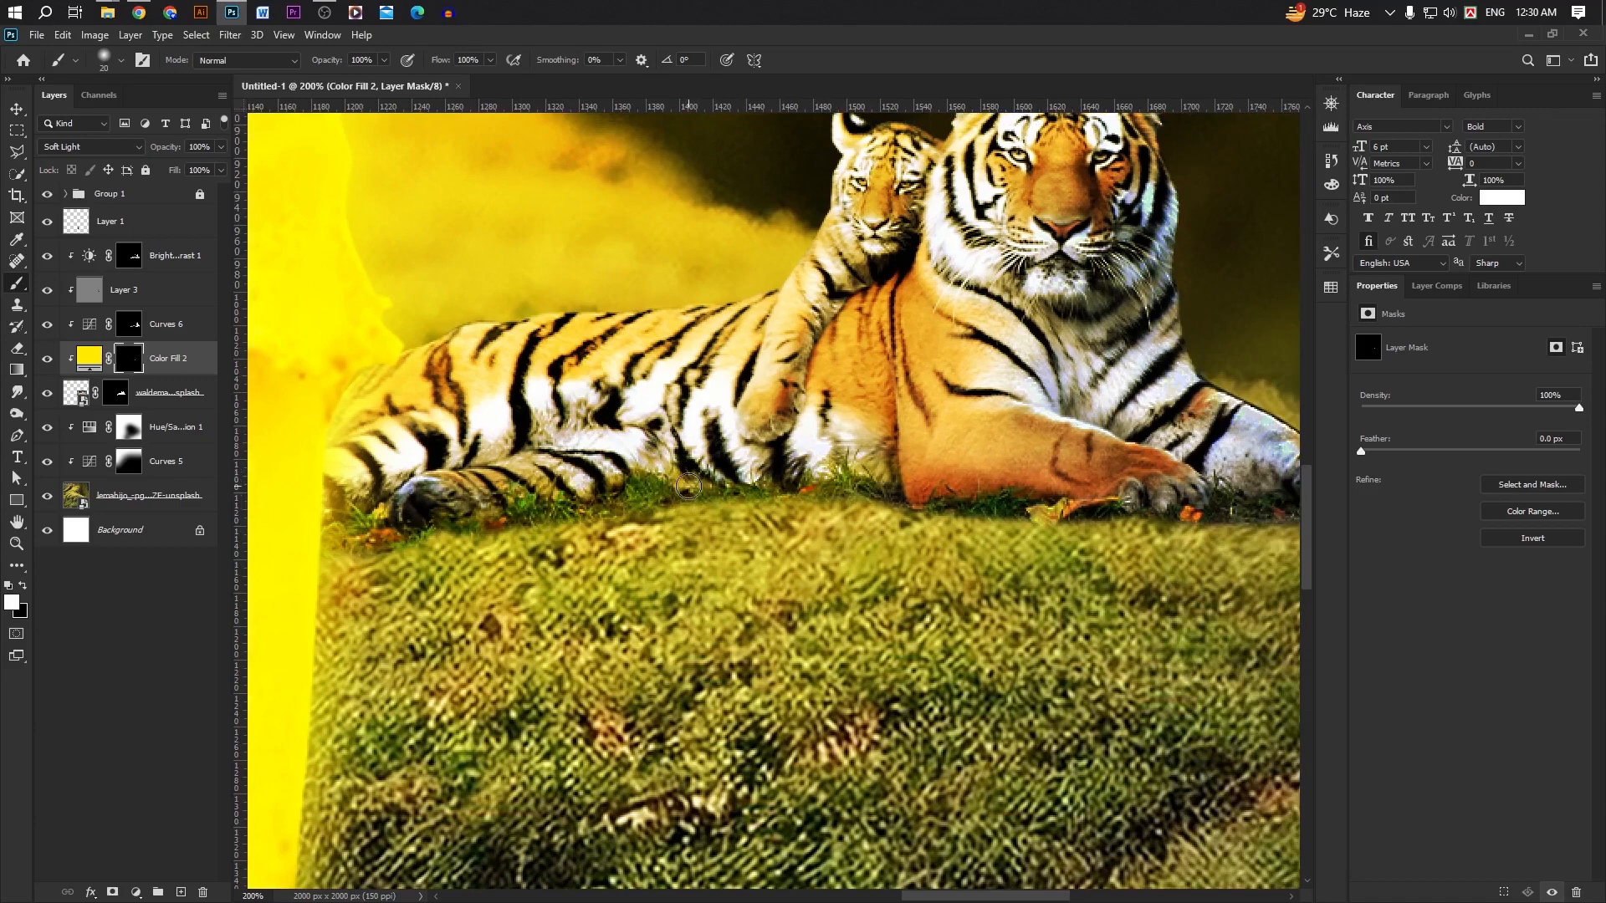
mouse_move(902, 498)
left_mouse_down()
mouse_move(1041, 506)
mouse_move(731, 506)
left_mouse_up()
left_click_drag(987, 502, 908, 493)
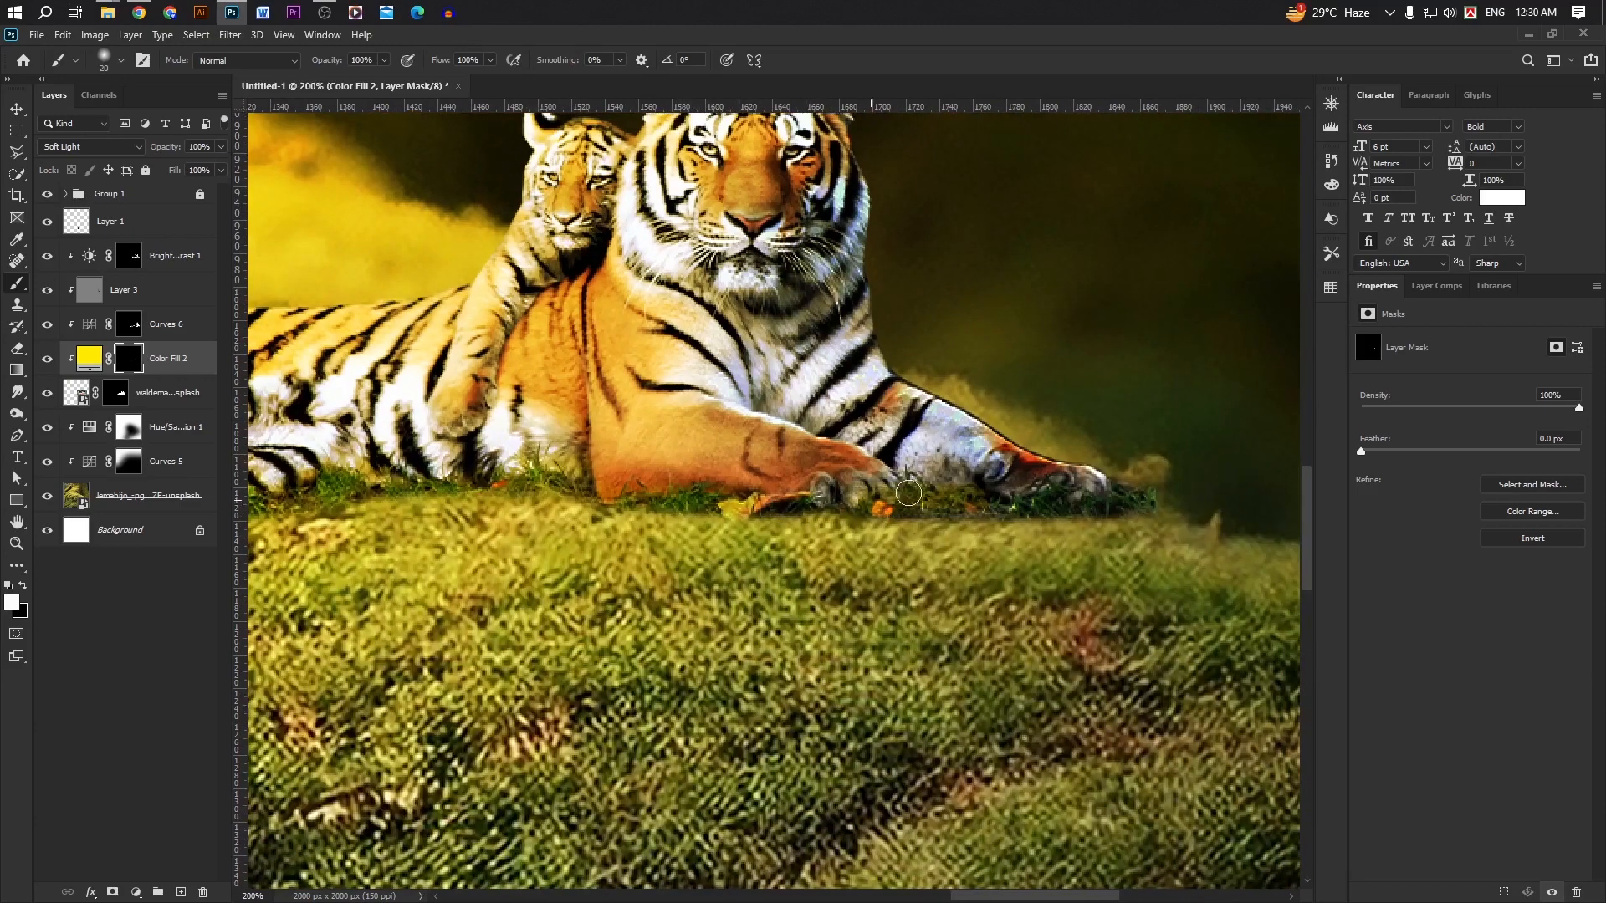
left_click_drag(781, 511, 1055, 497)
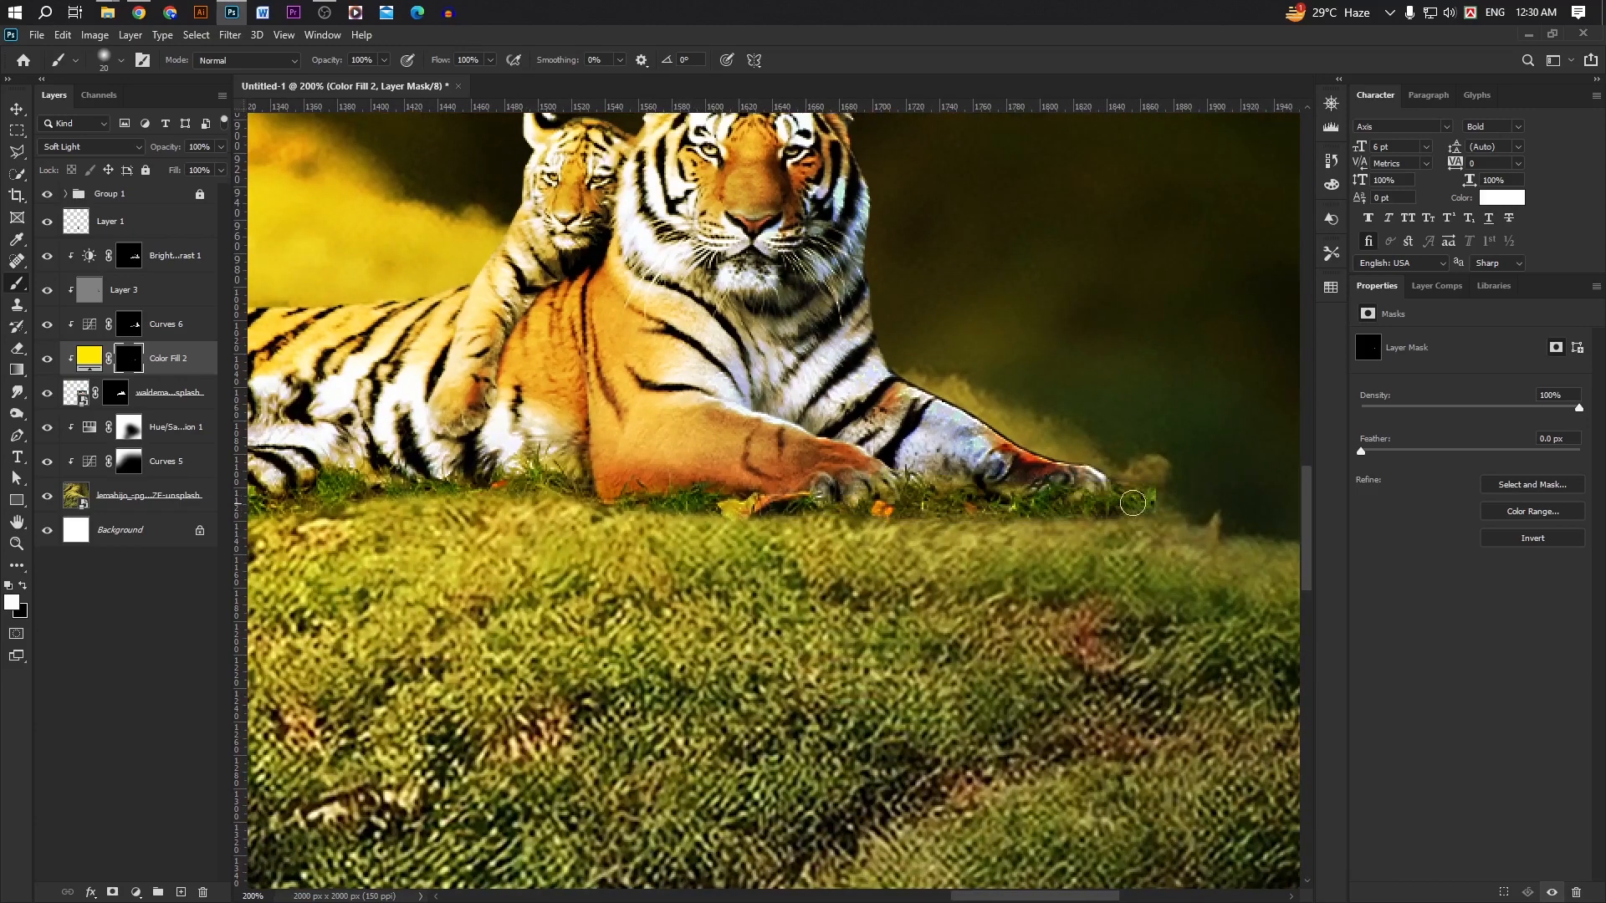
Step: Paint black on the tigers' layer mask to clean the adult tiger's outstretched front leg edge and the grass fringe below it
key("alt+bracketleft")
key("x")
key("bracketright")
key("bracketright")
key("bracketright")
scroll(895, 374, "up", 2)
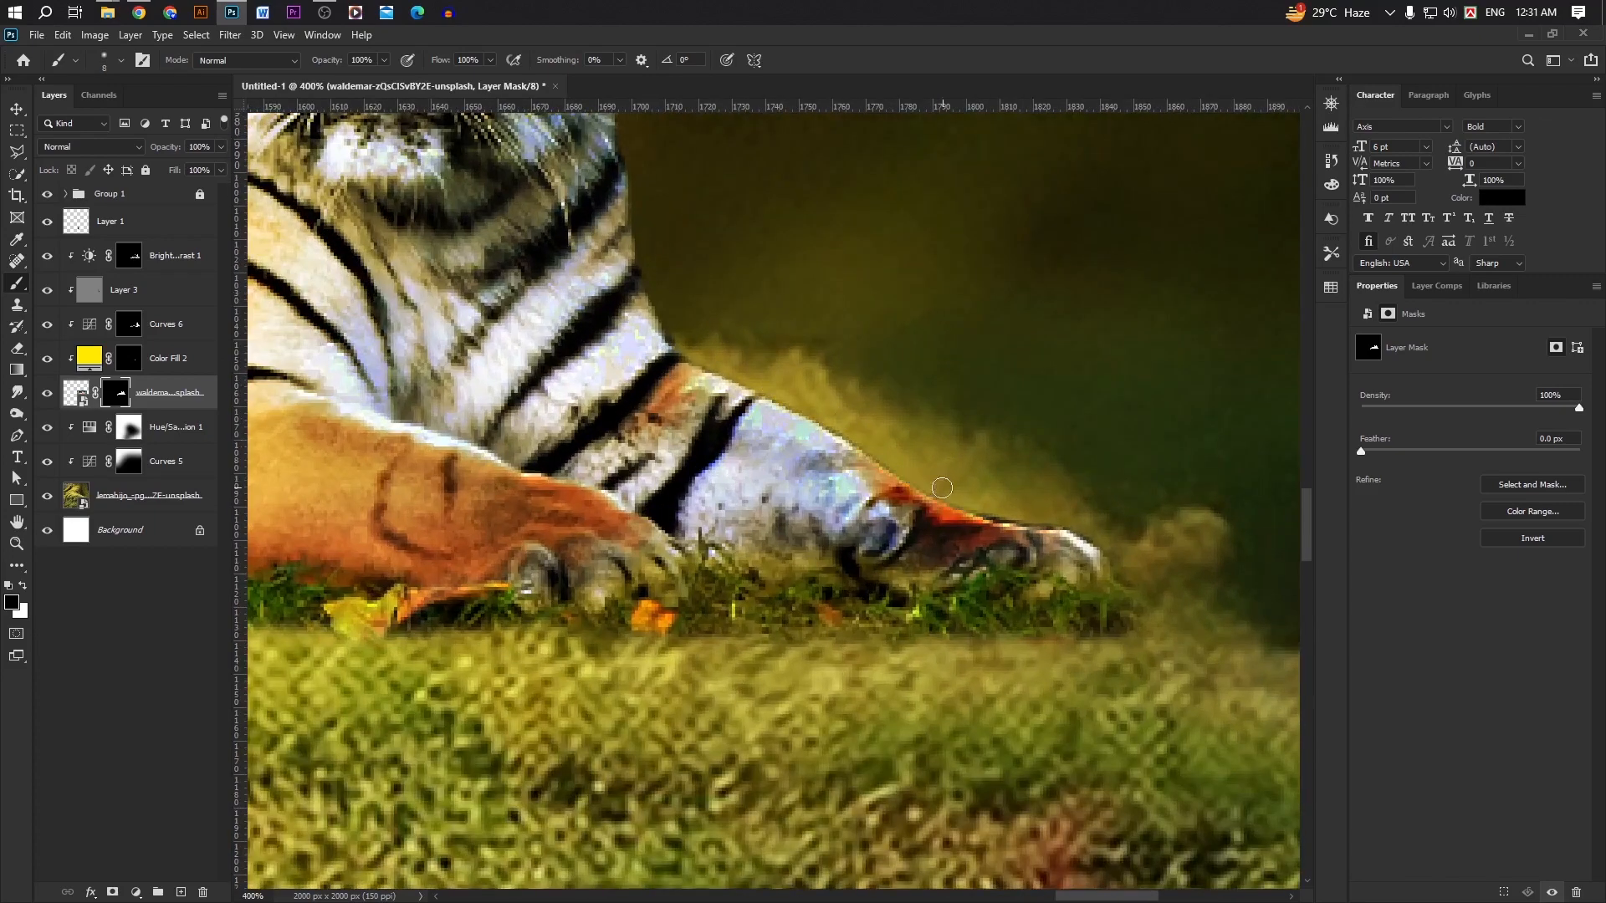
mouse_move(941, 488)
left_mouse_down()
mouse_move(1135, 631)
mouse_move(841, 636)
left_mouse_up()
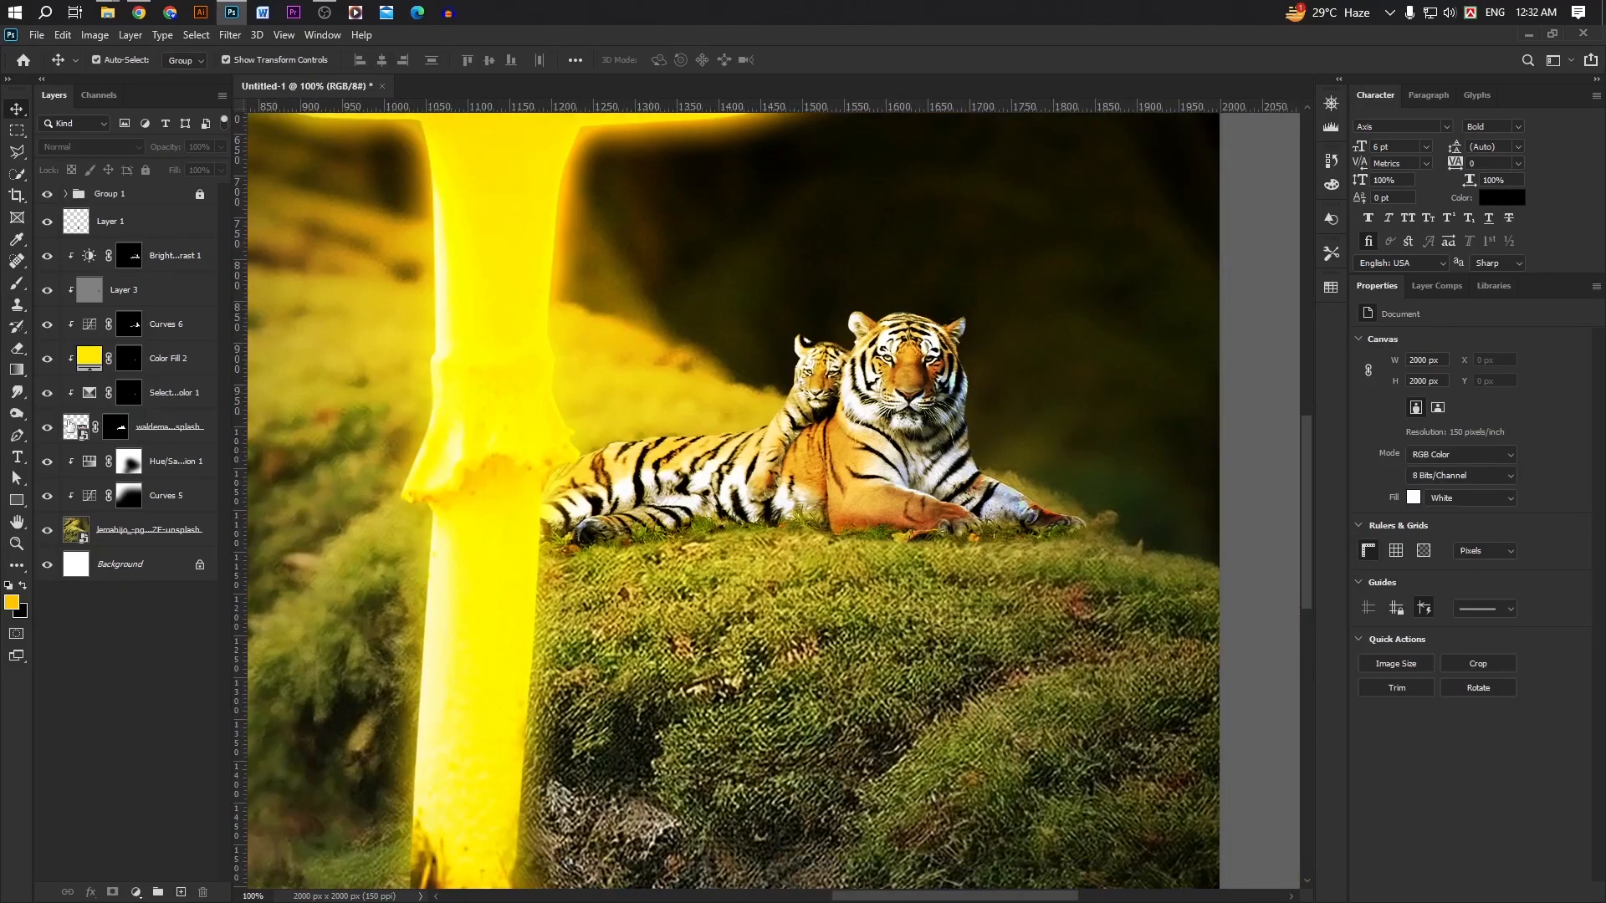
Step: Add a Curves layer clipped to the tigers with the Blue channel at input 174 and output 60, and invert its mask
left_click(70, 428)
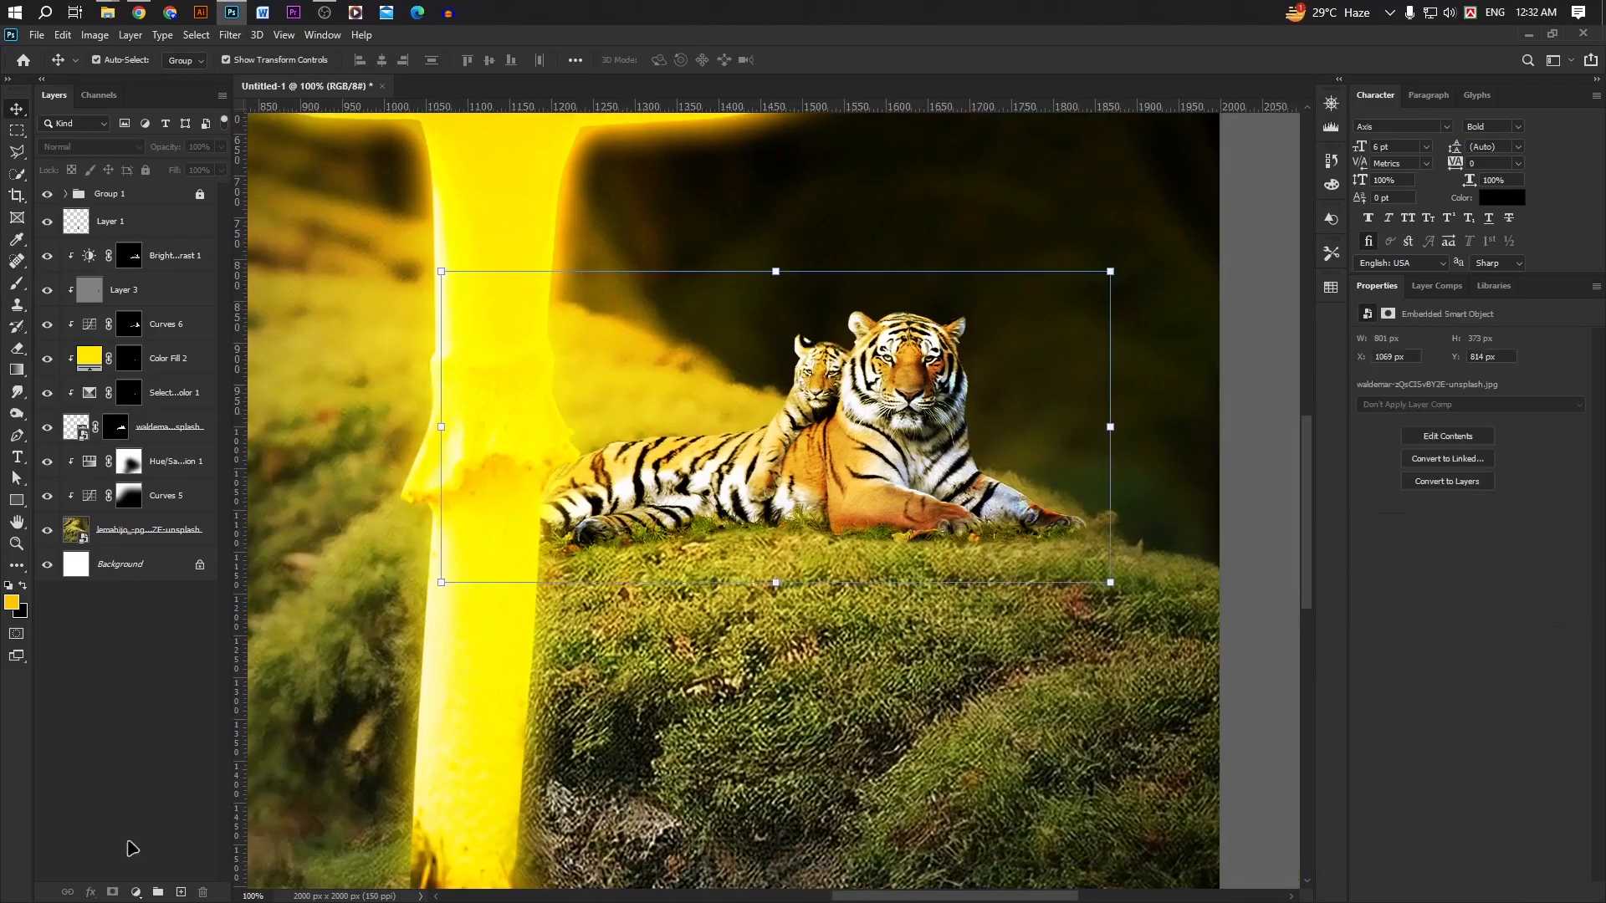
left_click(136, 891)
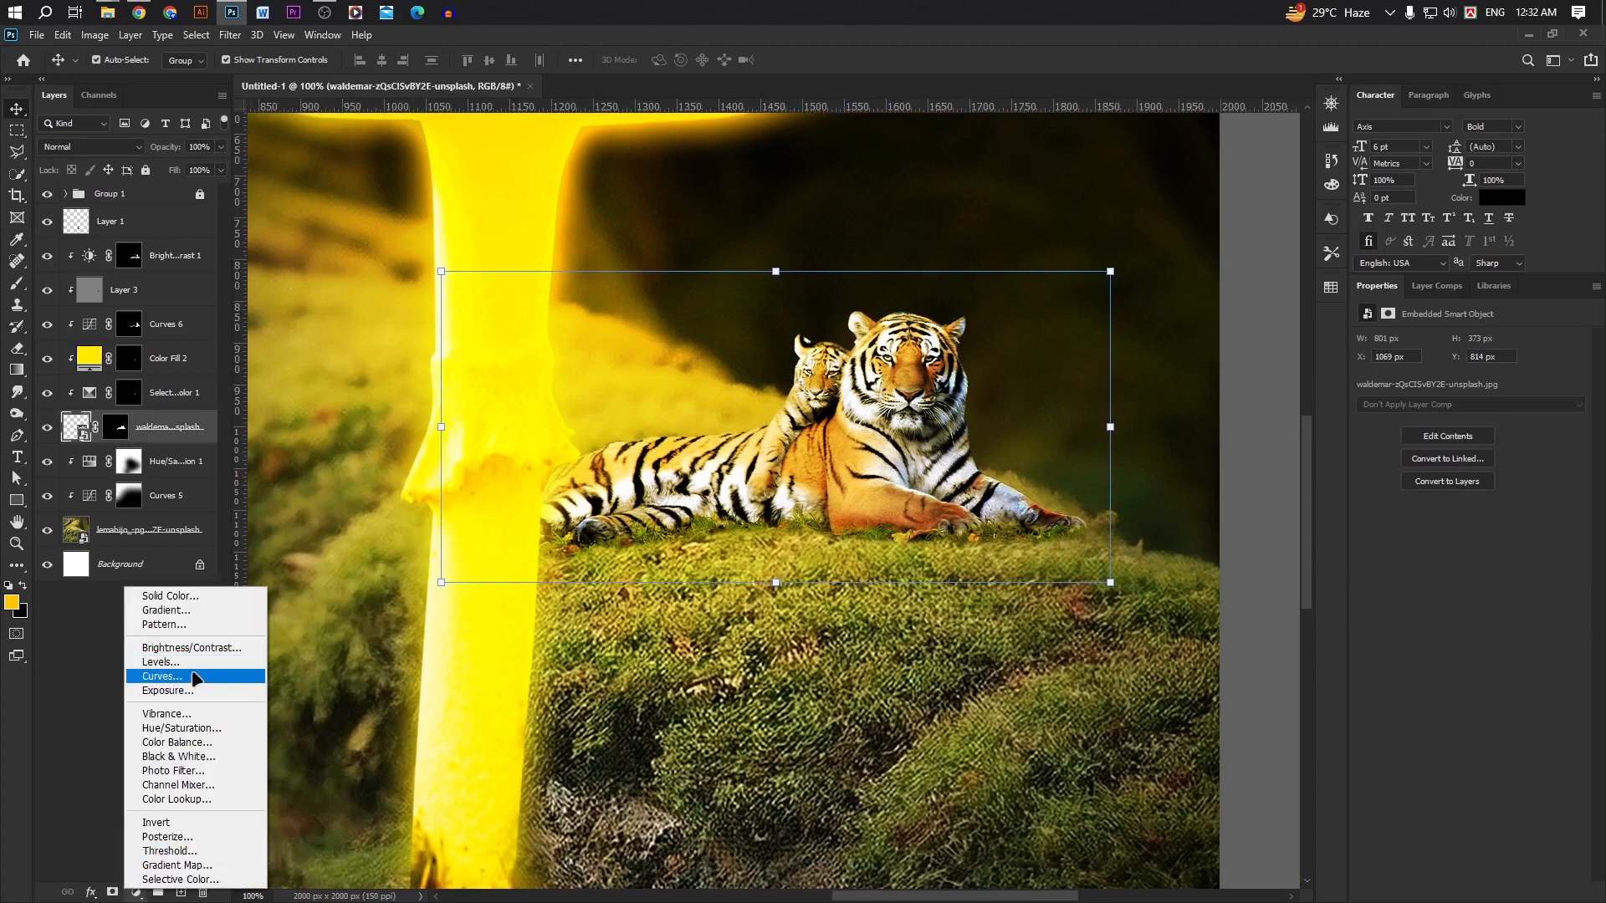
left_click(162, 676)
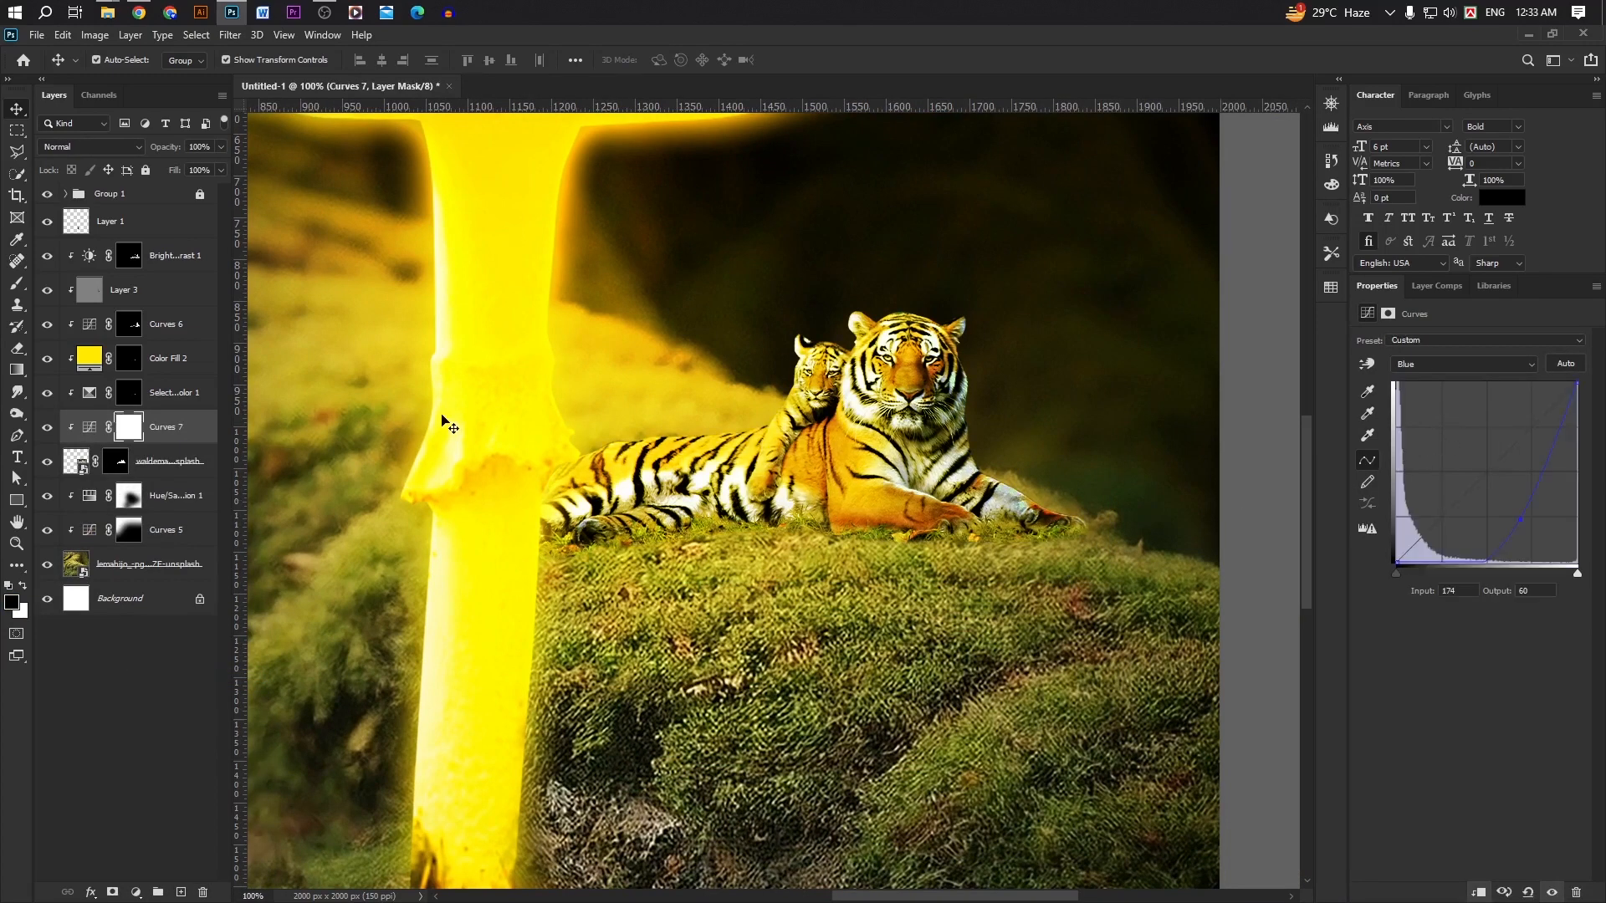
left_click(129, 427)
key("ctrl+i")
Step: Add another Curves layer clipped directly above the tigers layer and pull its RGB midtones down slightly to darken them
left_click(167, 461)
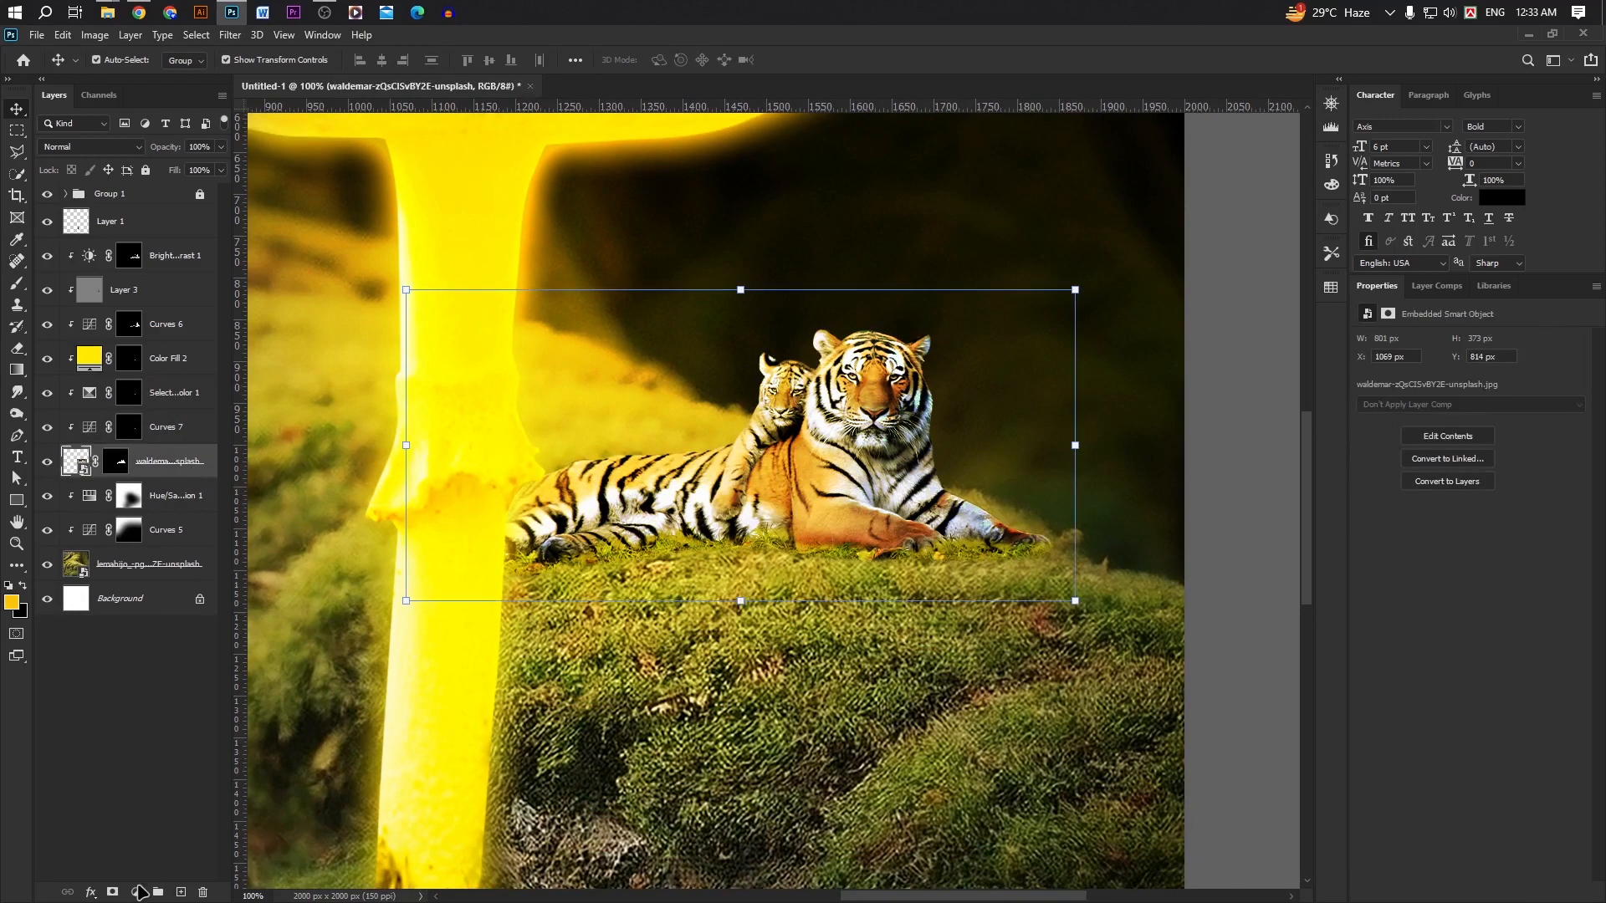
left_click(137, 891)
left_click(180, 690)
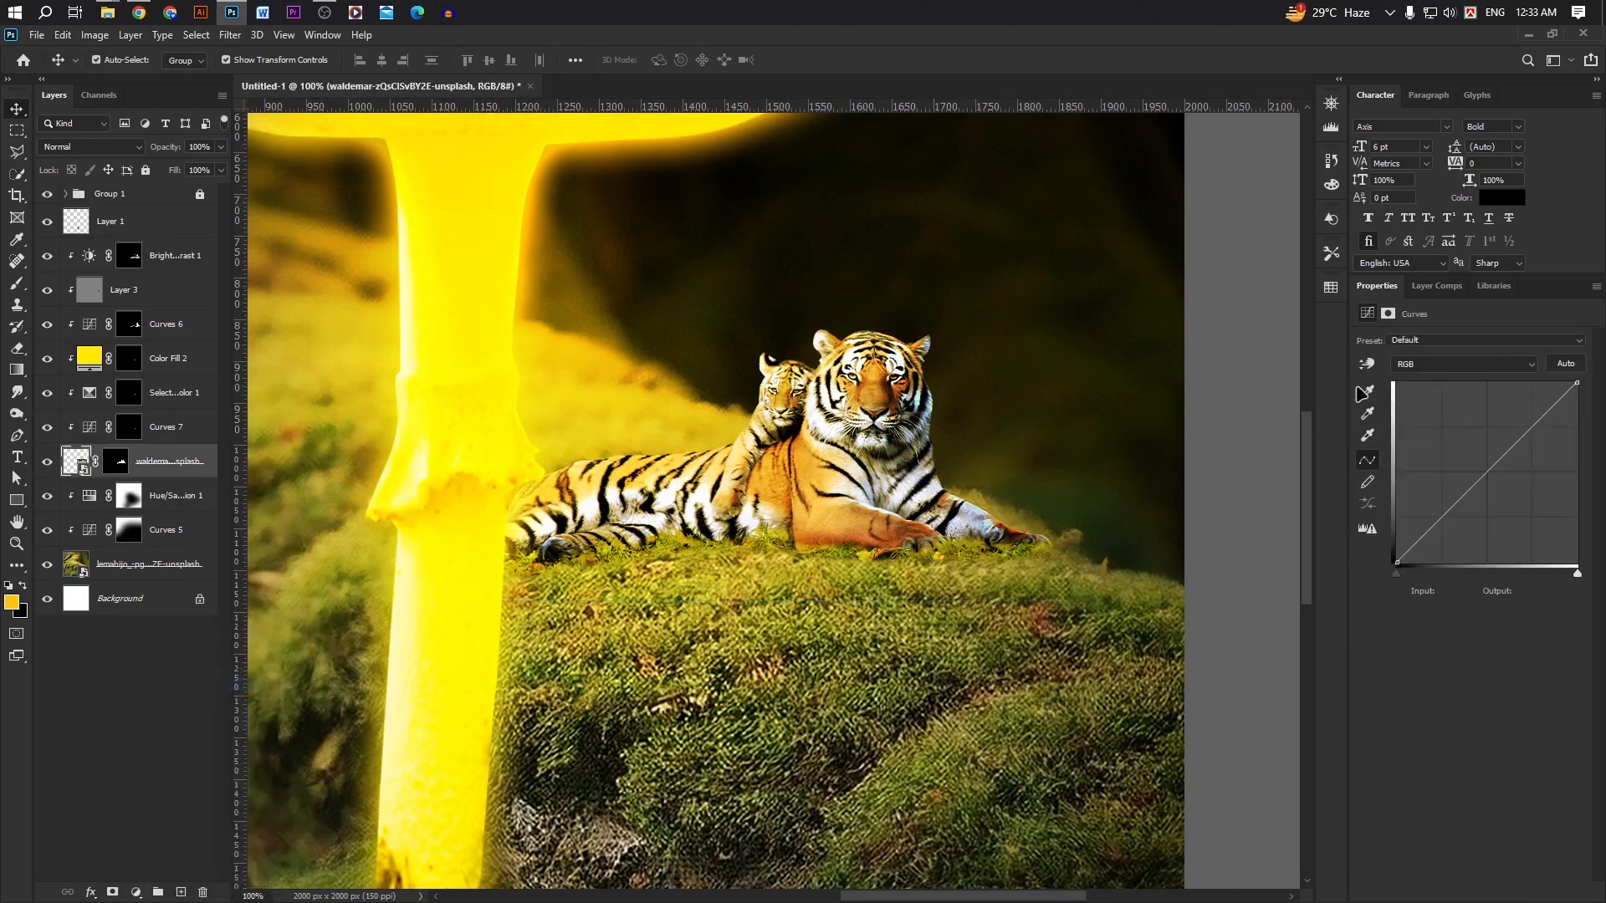
left_click_drag(1495, 465, 1495, 487)
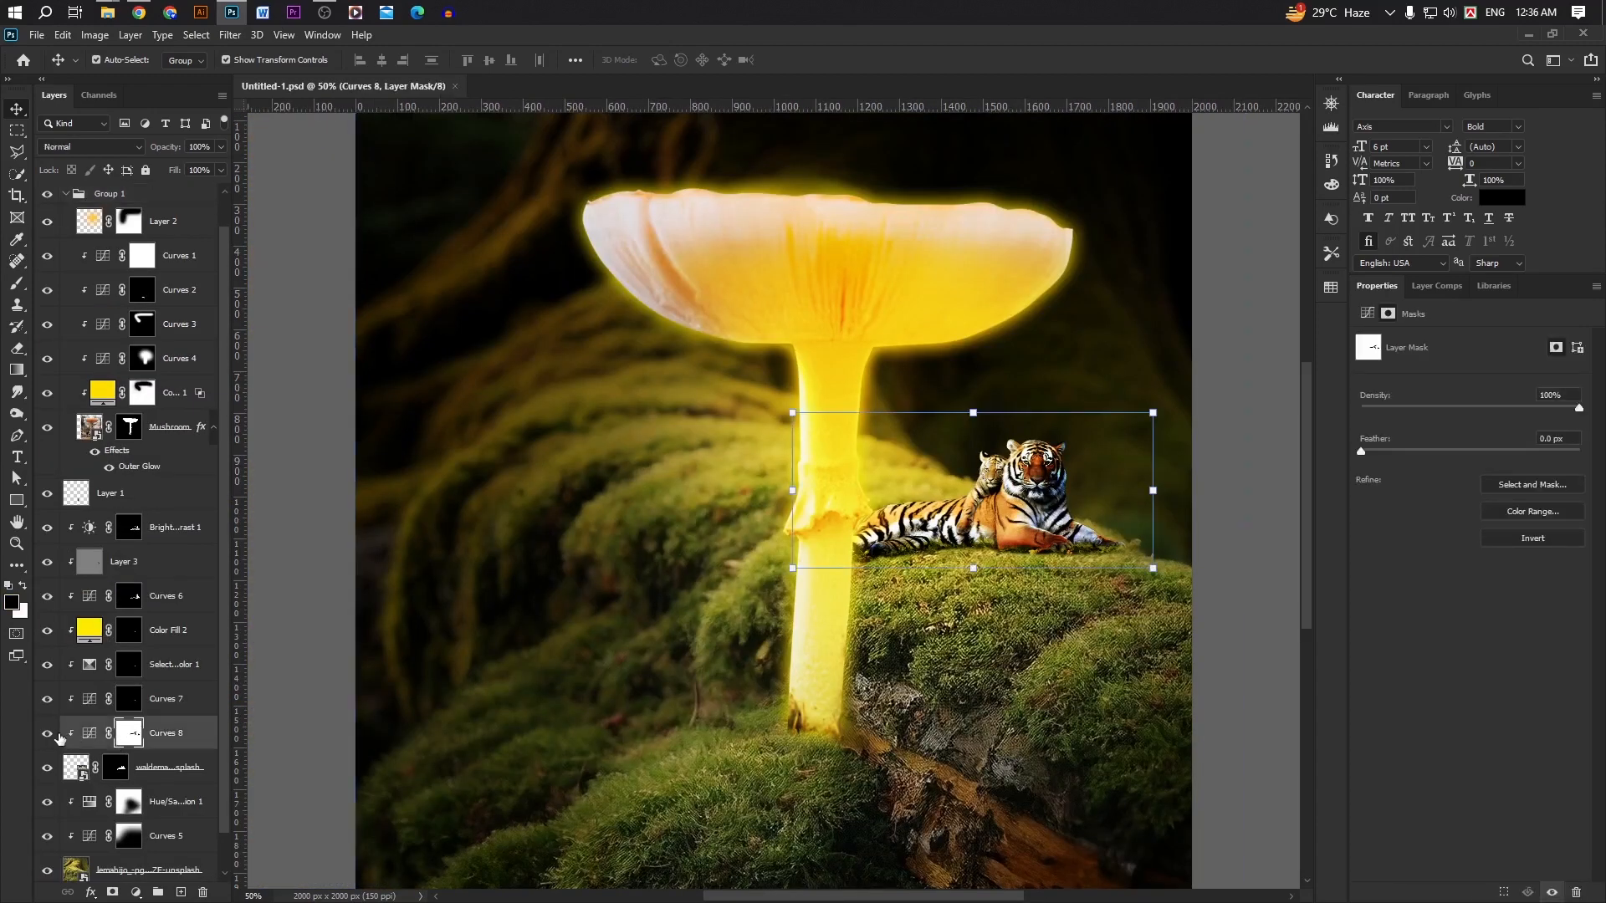
Step: Compare the tigers with and without the newest Curves layer, and lower that layer's opacity to 64%
left_click(48, 733)
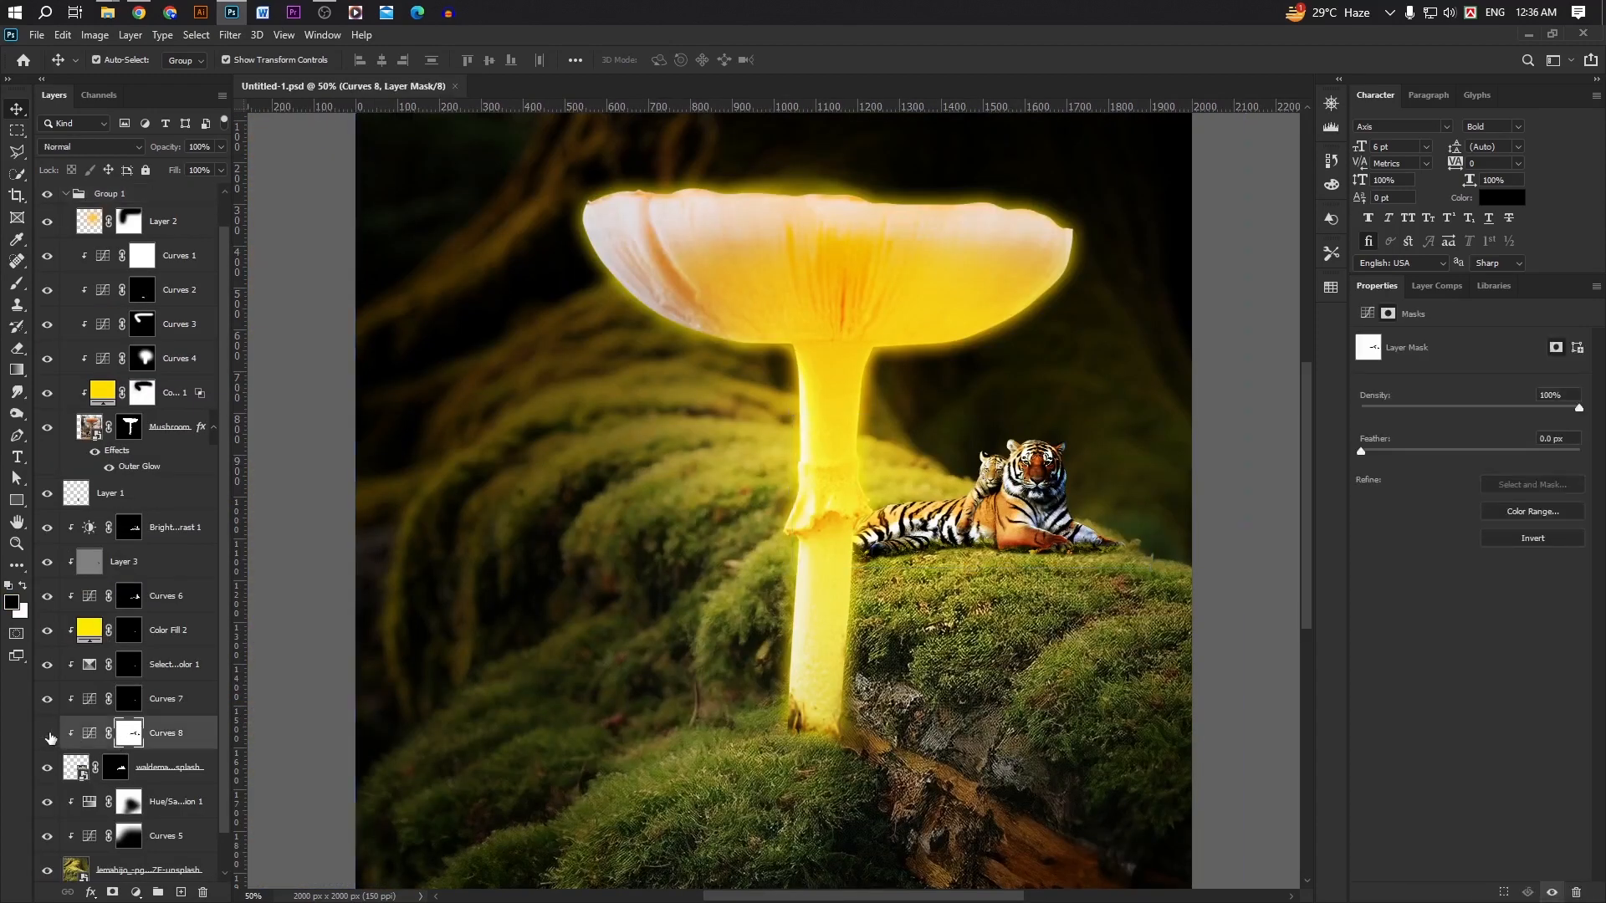
left_click(48, 733)
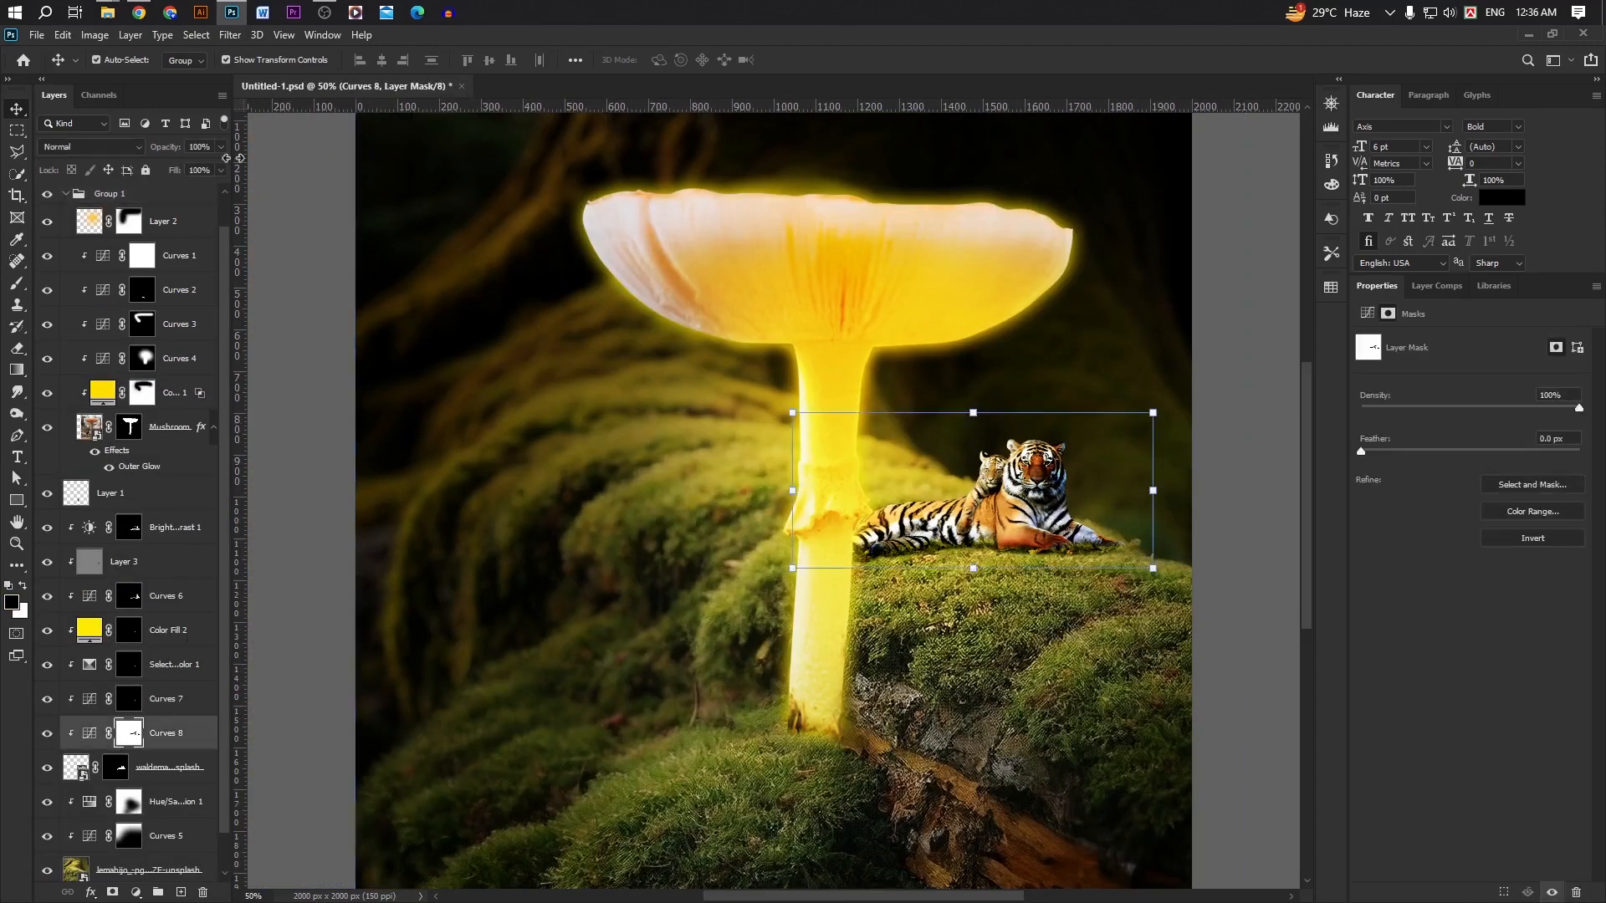
left_click(311, 266)
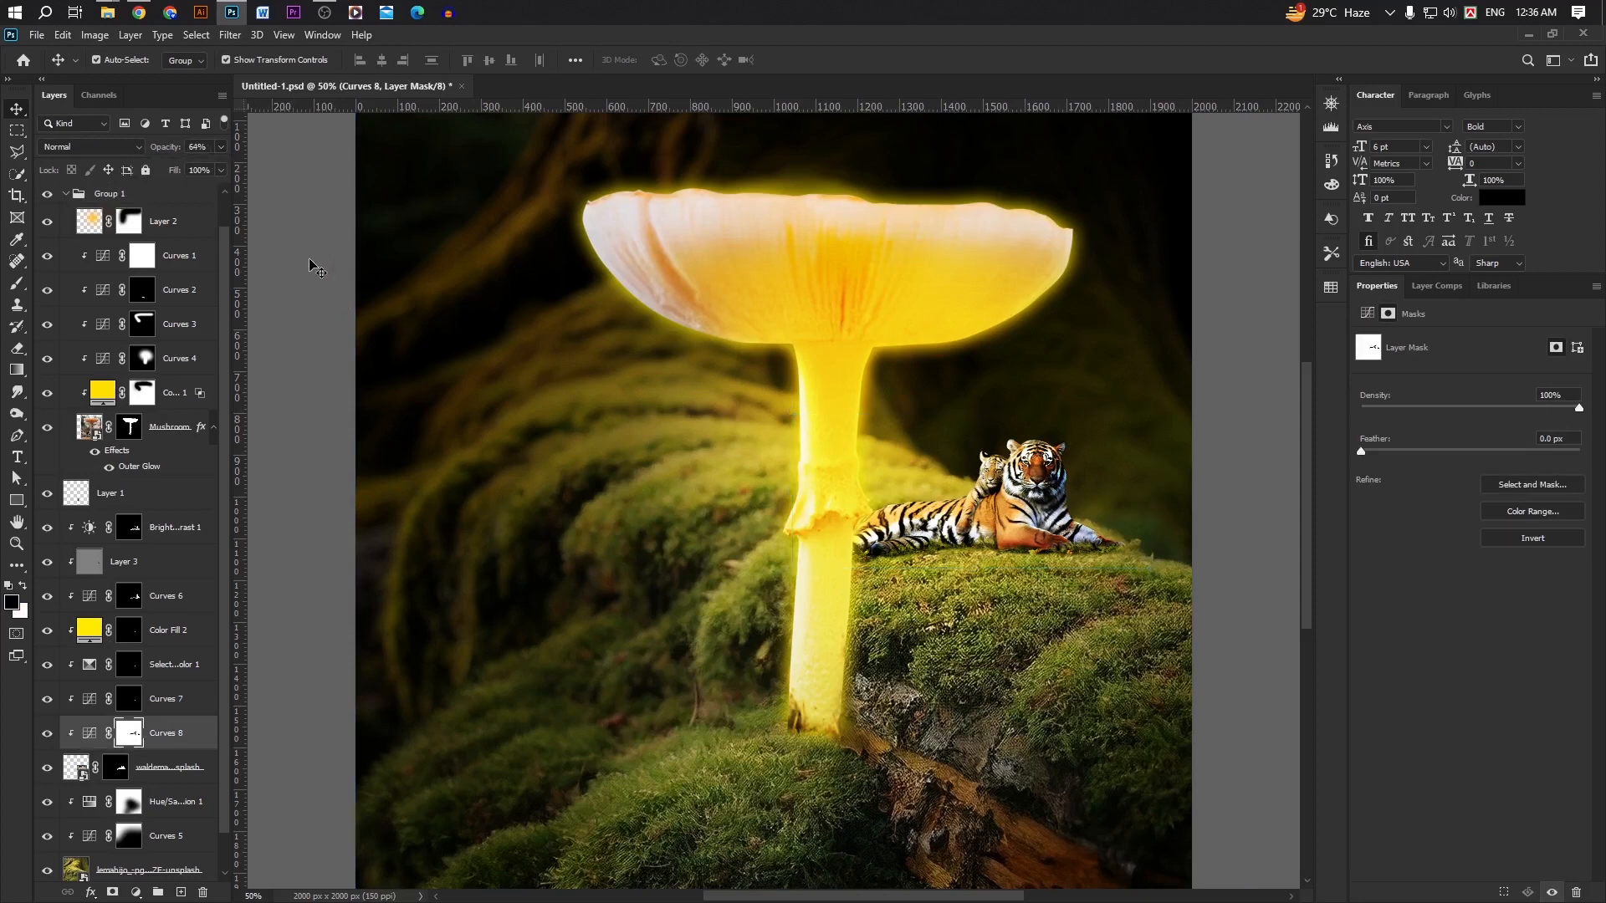